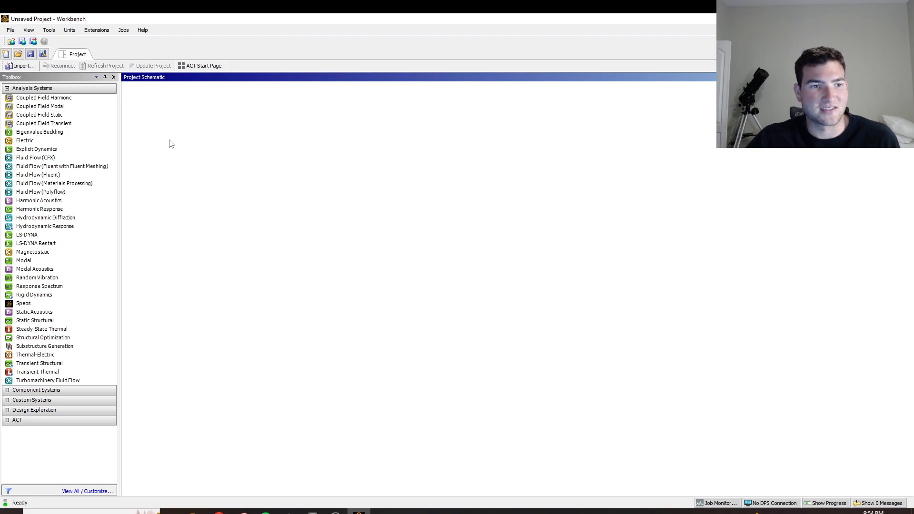
Add a Fluid Flow (Fluent) system to the project schematic and create a new DesignModeler geometry for it.
{"action": "left_click", "coordinate": [55, 176]}
{"action": "left_click_drag", "start_coordinate": [63, 178], "coordinate": [187, 120]}
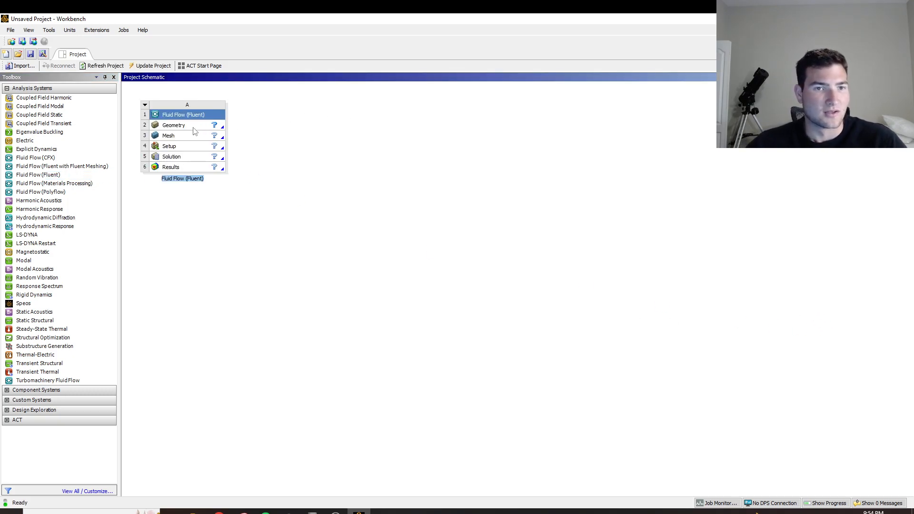
{"action": "right_click", "coordinate": [194, 130]}
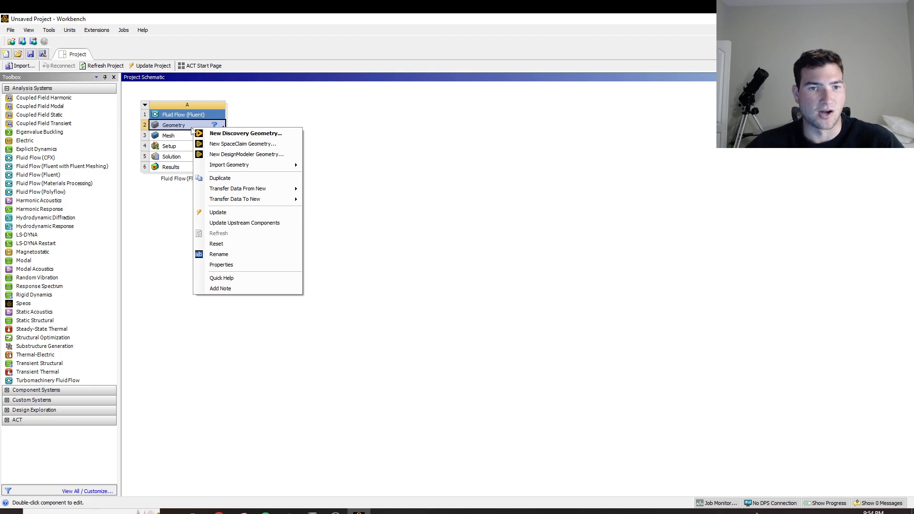
{"action": "left_click", "coordinate": [282, 154]}
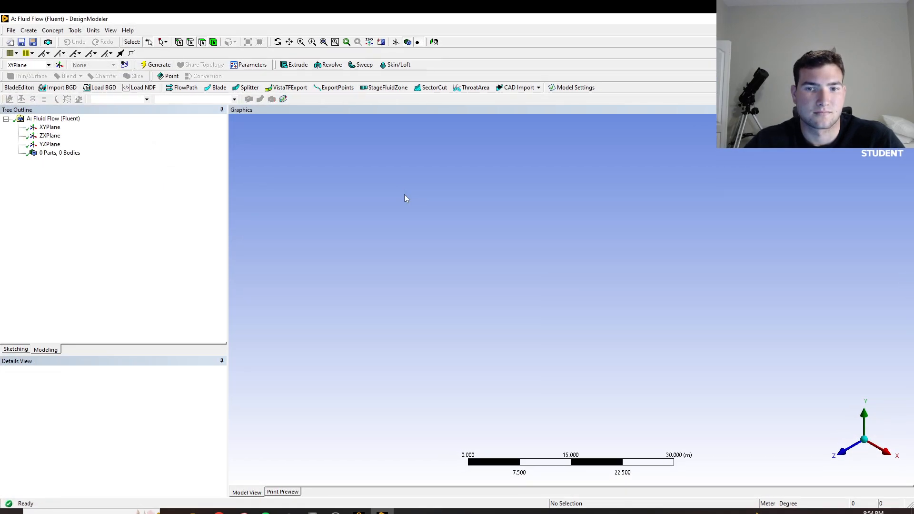
Sketch a rectangle about 7835 mm by 2947 mm on the XYPlane, starting at the origin.
{"action": "left_click", "coordinate": [840, 452]}
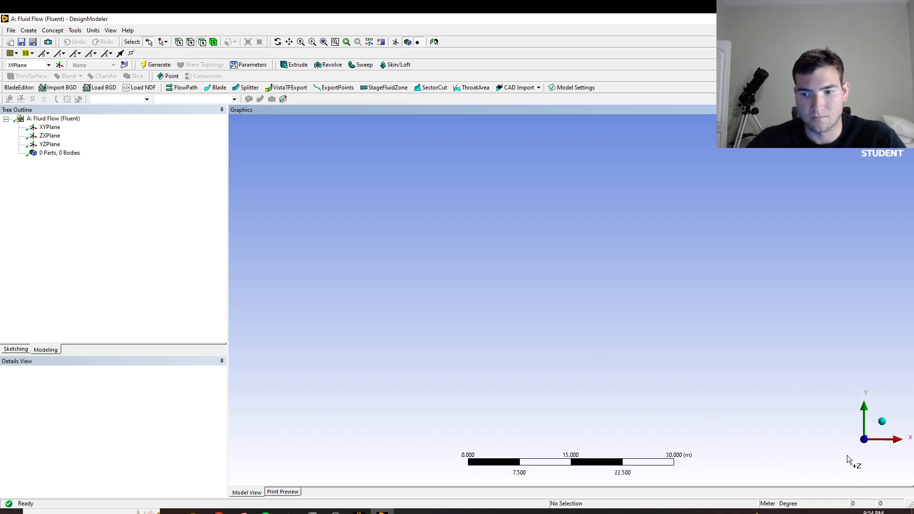
{"action": "left_click", "coordinate": [54, 128]}
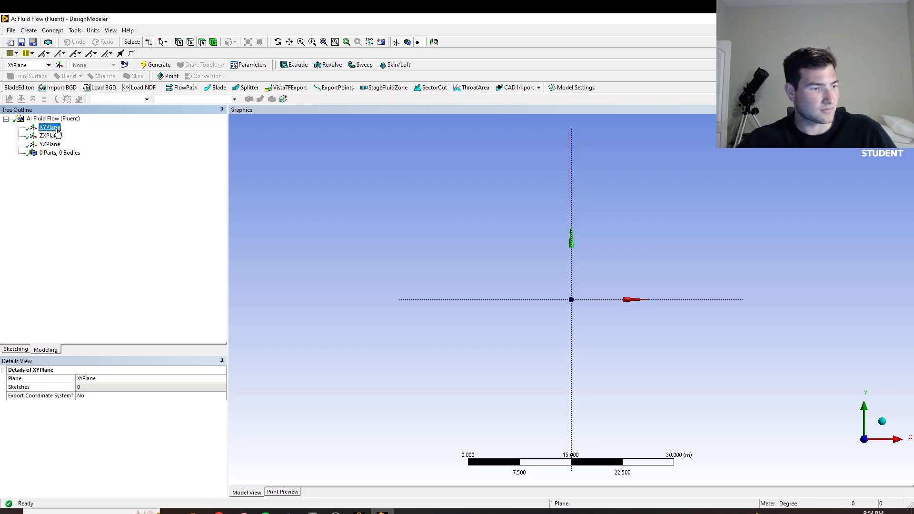
{"action": "left_click", "coordinate": [16, 348]}
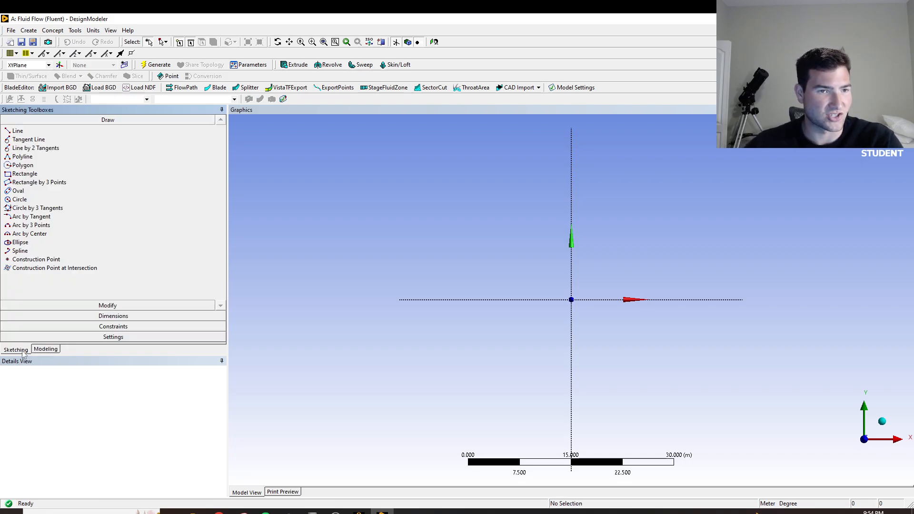
{"action": "left_click", "coordinate": [30, 174]}
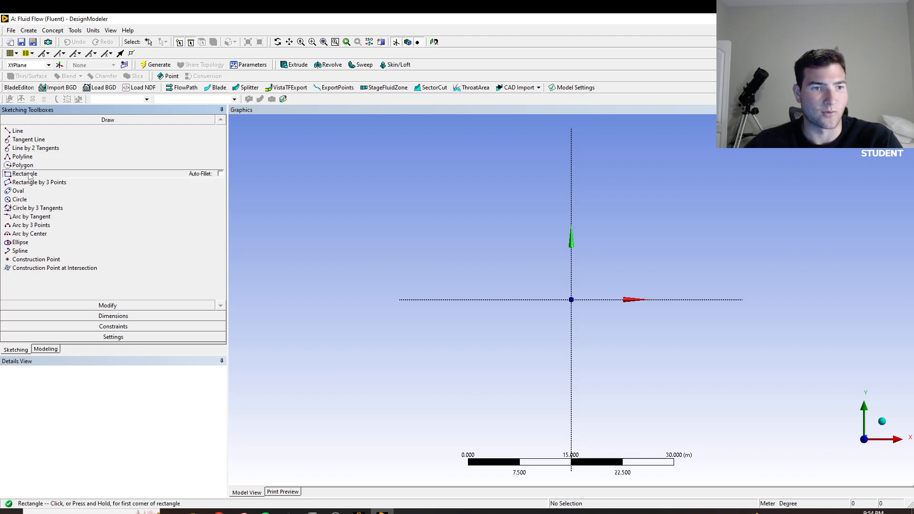
{"action": "left_click", "coordinate": [570, 299]}
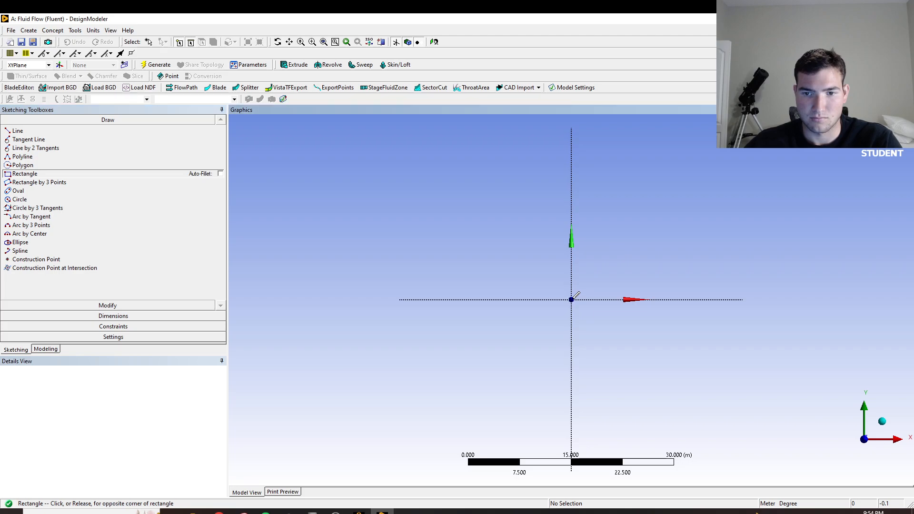
{"action": "left_click", "coordinate": [625, 279]}
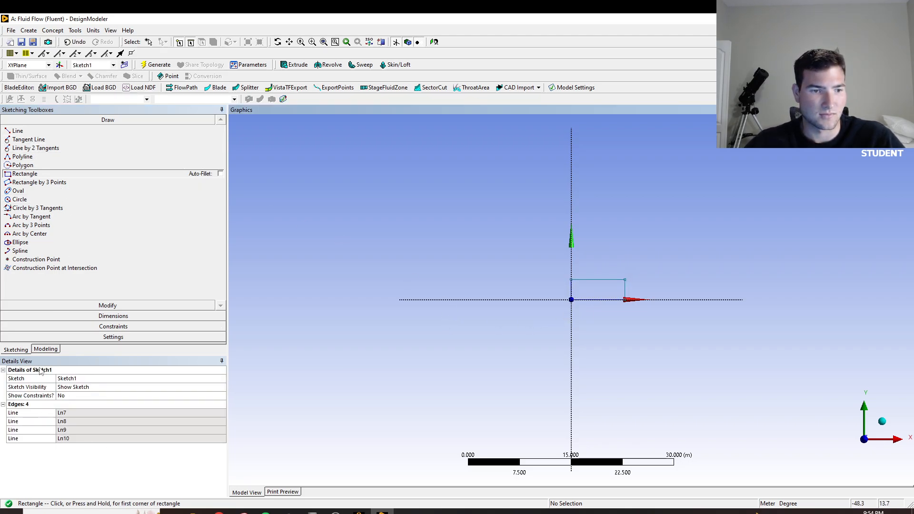
{"action": "left_click", "coordinate": [46, 348]}
{"action": "left_click", "coordinate": [25, 350]}
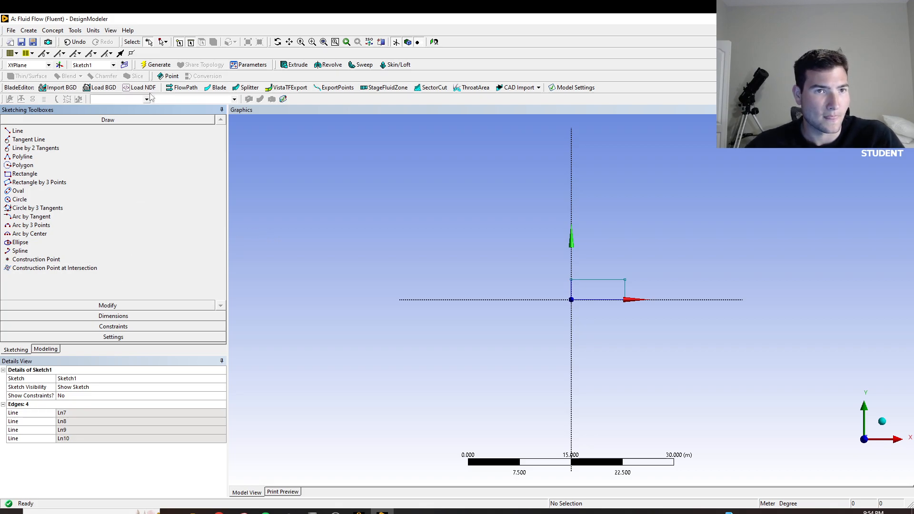
Change the length unit to millimetres and add general dimensions for the rectangle's height and width.
{"action": "left_click", "coordinate": [92, 31]}
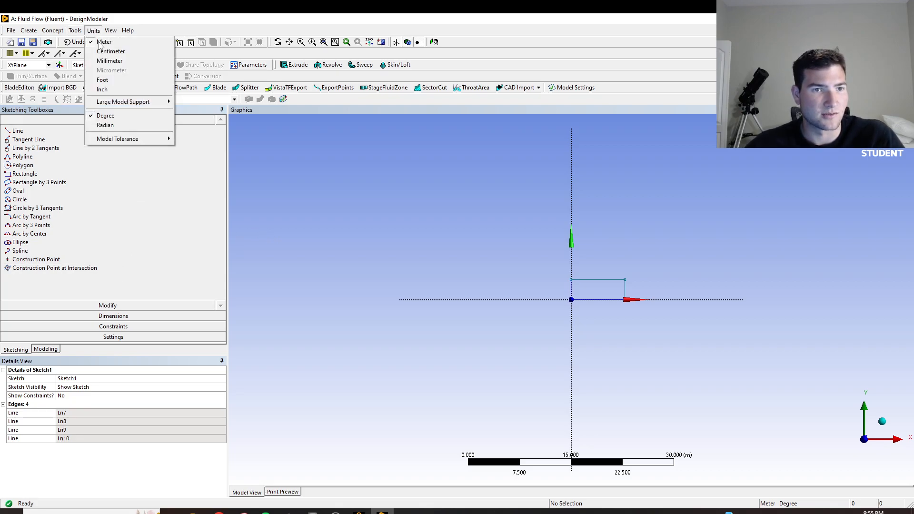
{"action": "left_click", "coordinate": [114, 61]}
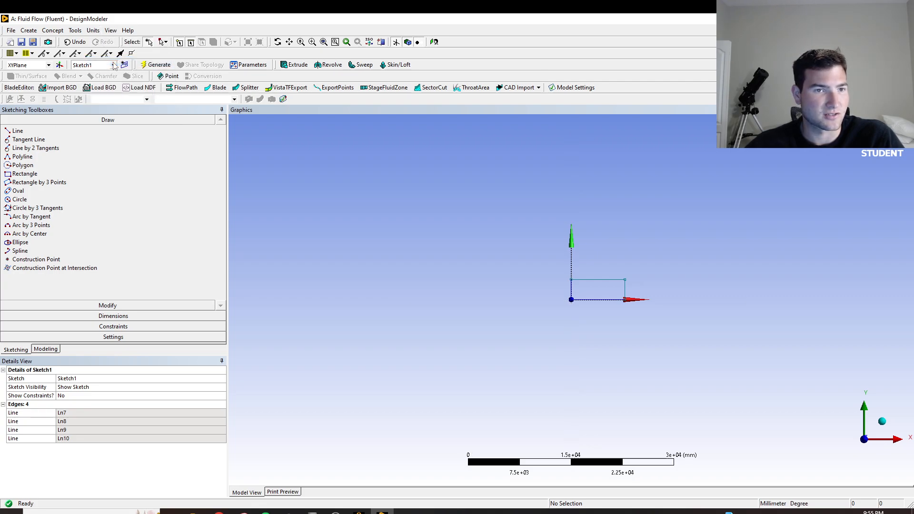
{"action": "left_click", "coordinate": [130, 317]}
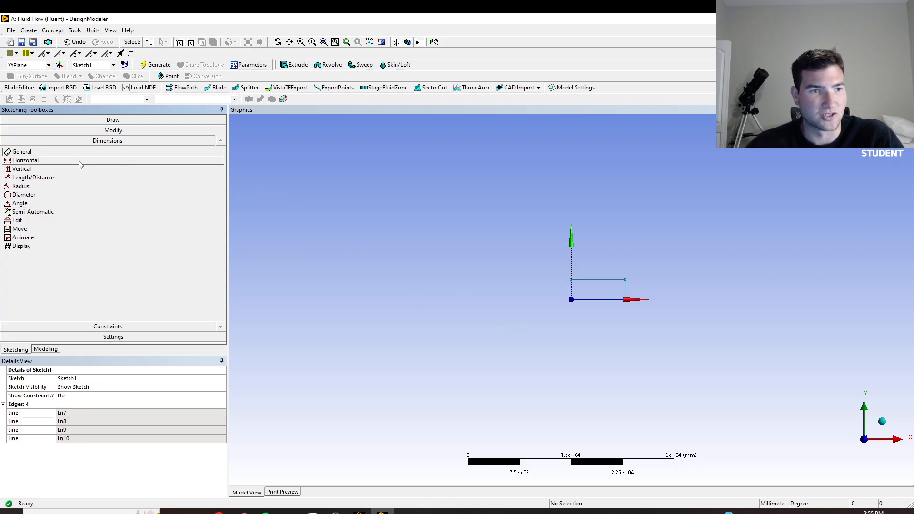
{"action": "left_click", "coordinate": [571, 291]}
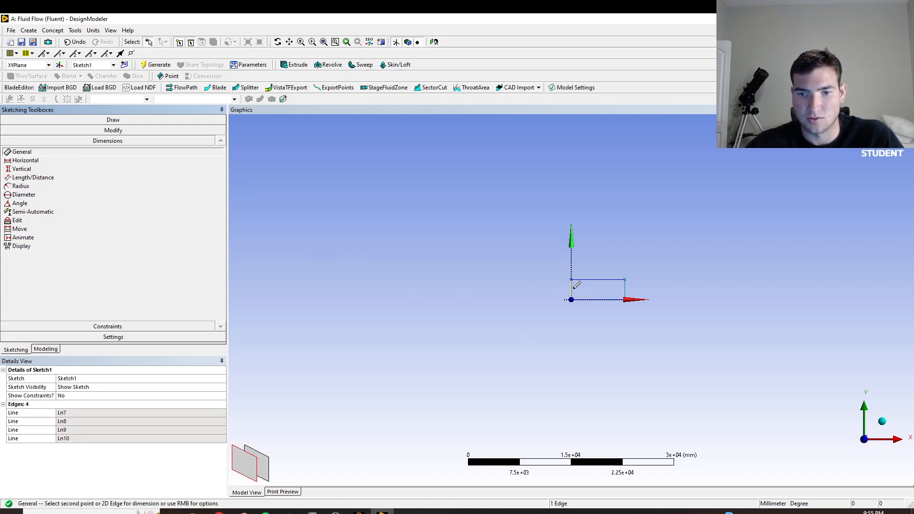
{"action": "left_click", "coordinate": [513, 289]}
{"action": "left_click", "coordinate": [605, 303]}
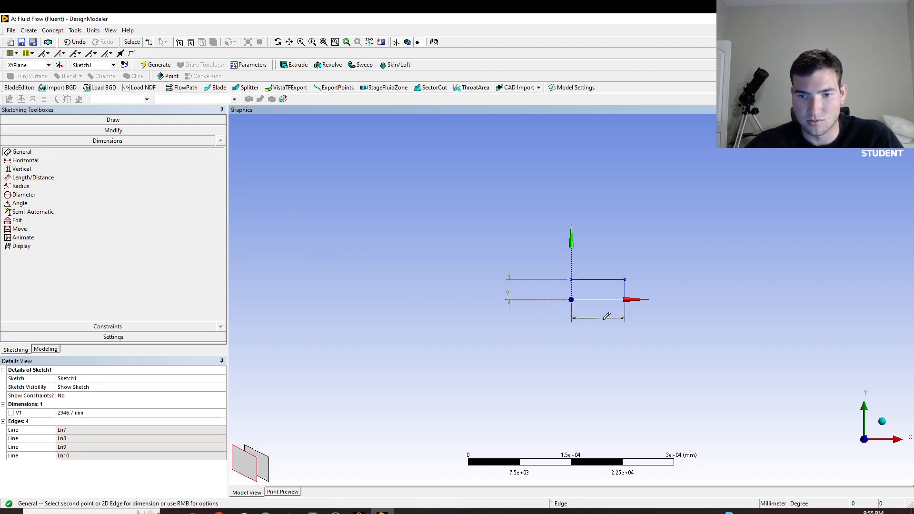
{"action": "left_click", "coordinate": [616, 332]}
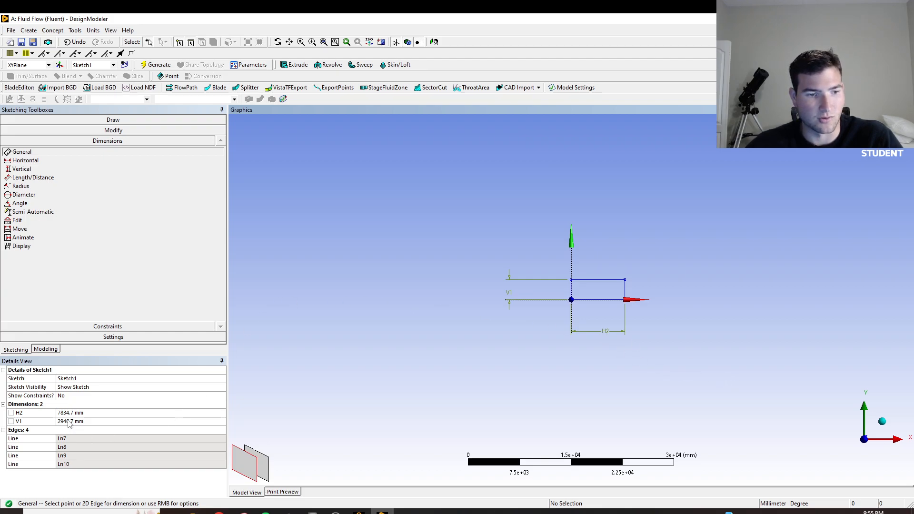
Set the rectangle's height V1 to 10 mm and its width H2 to 200 mm.
{"action": "left_click", "coordinate": [86, 421]}
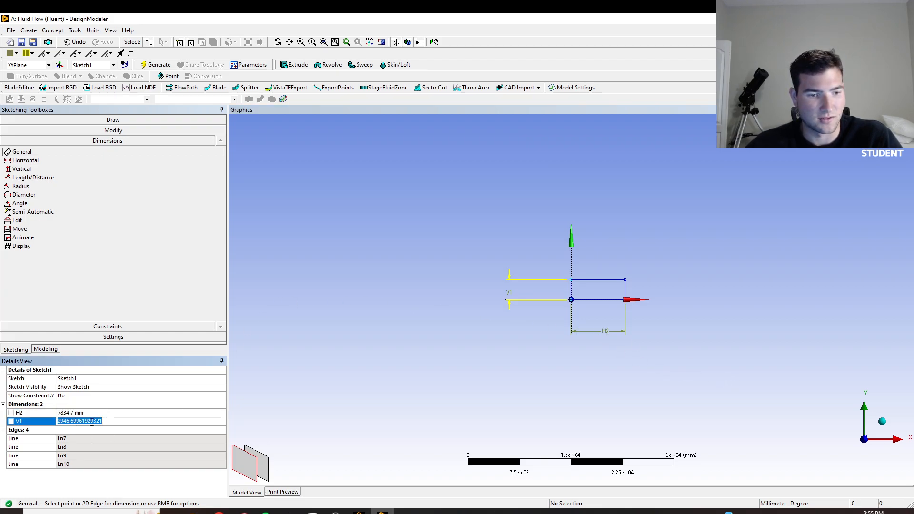
{"action": "key", "text": "BackSpace"}
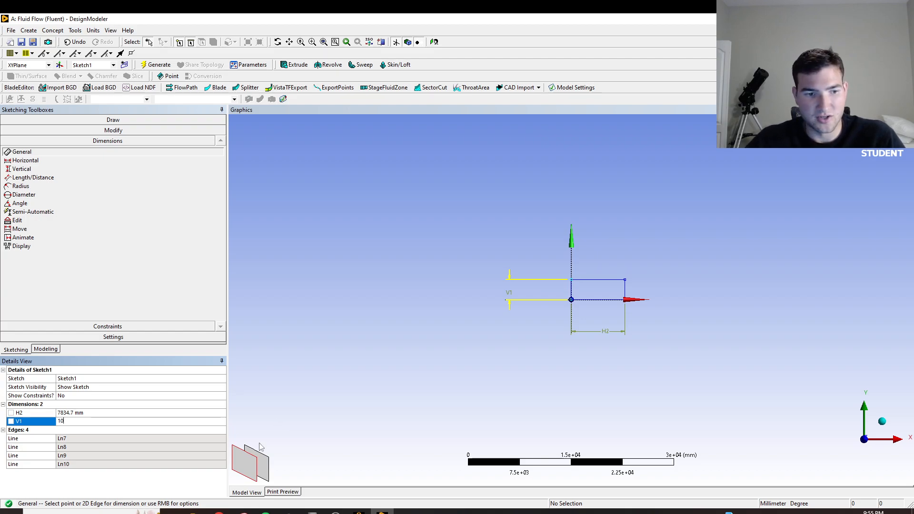
{"action": "type", "text": "10"}
{"action": "key", "text": "Return"}
{"action": "left_click", "coordinate": [211, 412]}
{"action": "type", "text": "200"}
{"action": "key", "text": "Return"}
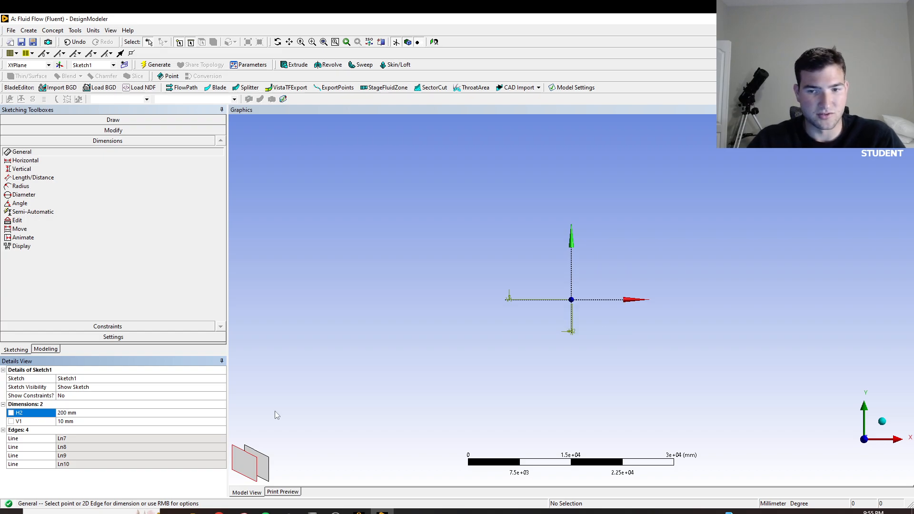
Create a surface from the sketch, box-selecting the whole rectangle and applying it as the base object.
{"action": "scroll", "coordinate": [607, 298], "scroll_direction": "up", "scroll_amount": 5}
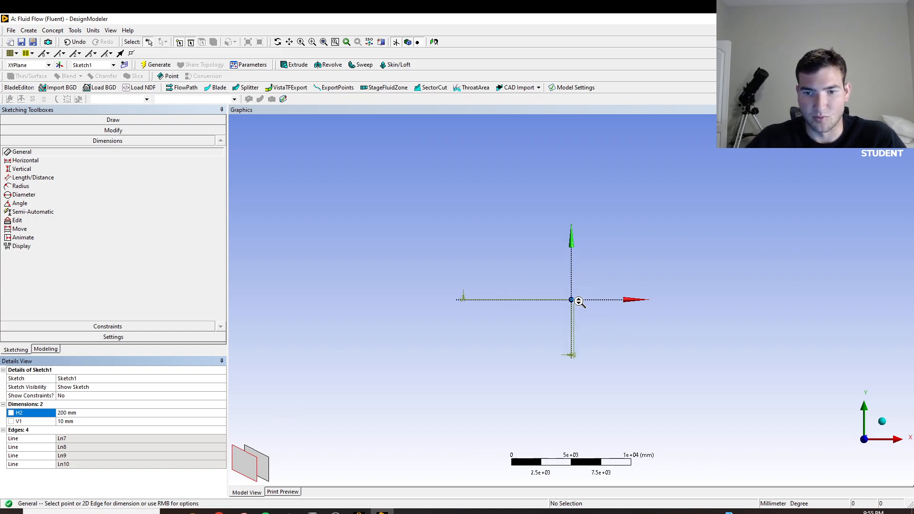
{"action": "scroll", "coordinate": [608, 298], "scroll_direction": "up", "scroll_amount": 8}
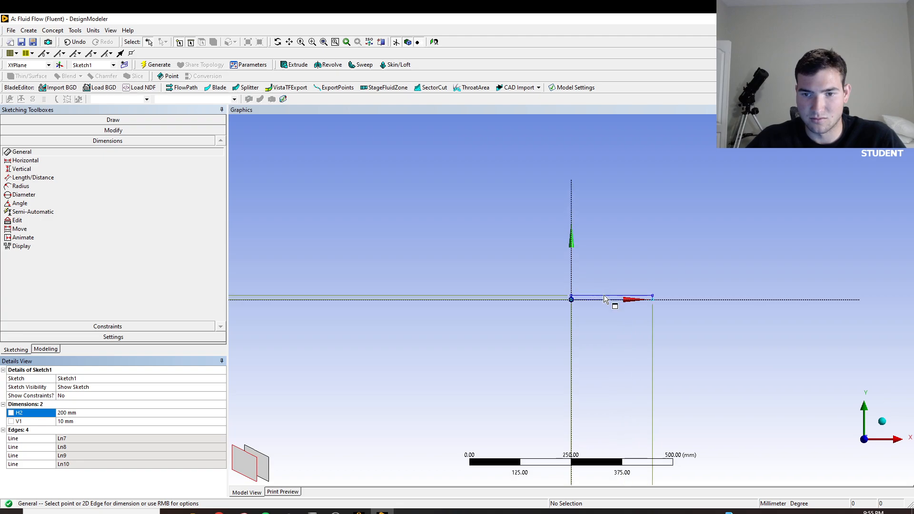
{"action": "scroll", "coordinate": [607, 298], "scroll_direction": "up", "scroll_amount": 2}
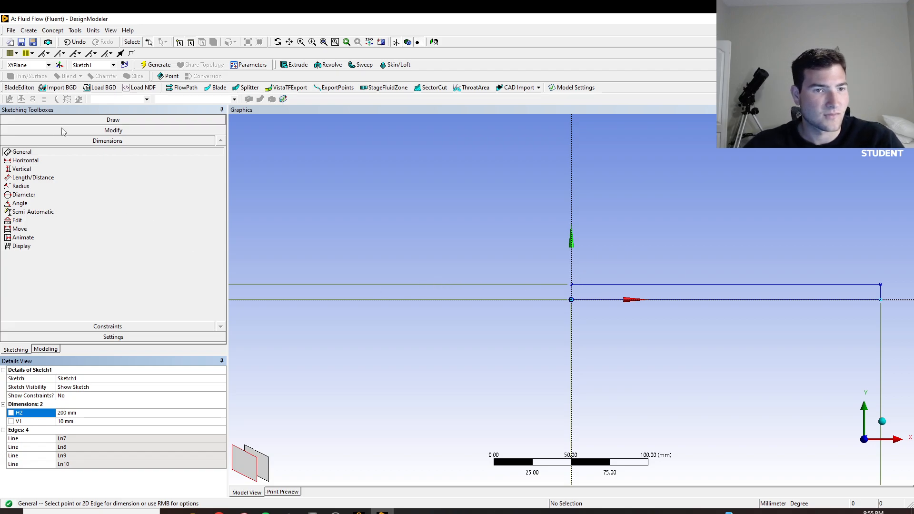
{"action": "left_click", "coordinate": [65, 31]}
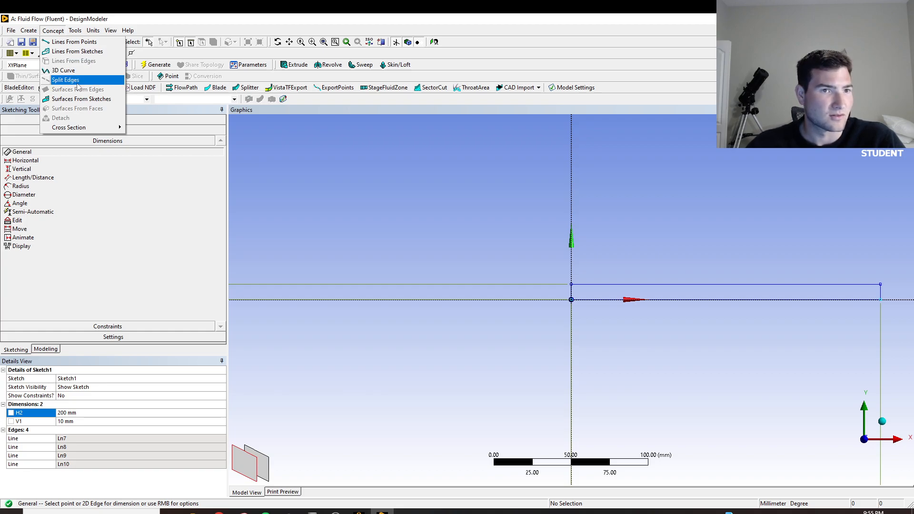
{"action": "left_click", "coordinate": [81, 99]}
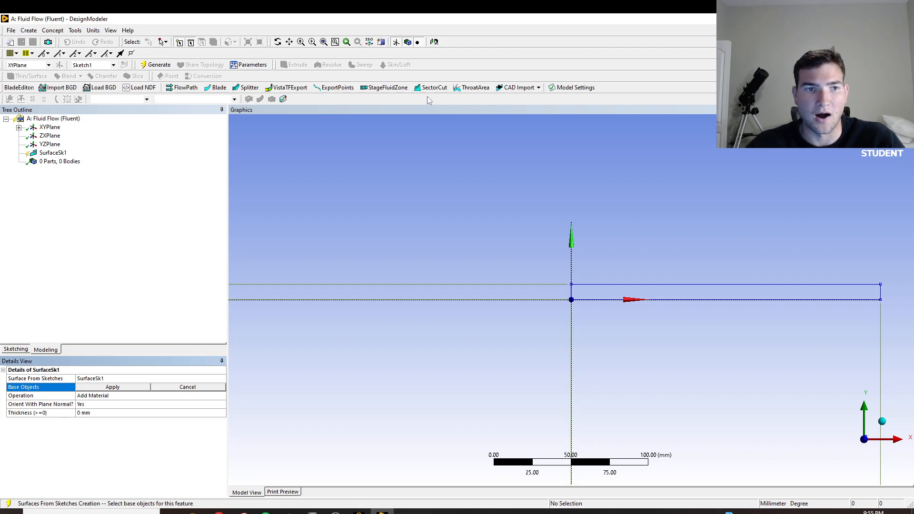
{"action": "left_click", "coordinate": [164, 42]}
{"action": "left_click", "coordinate": [178, 62]}
{"action": "left_click_drag", "start_coordinate": [537, 244], "coordinate": [893, 343]}
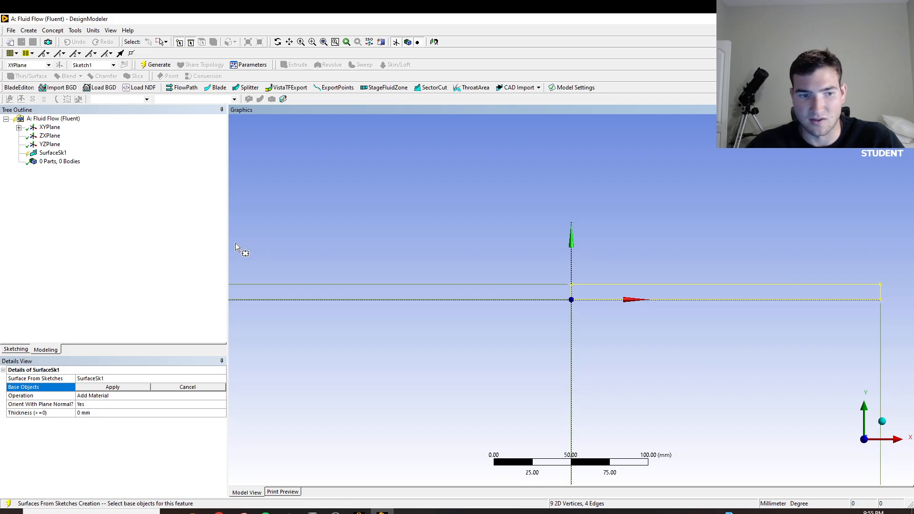
{"action": "left_click", "coordinate": [119, 386]}
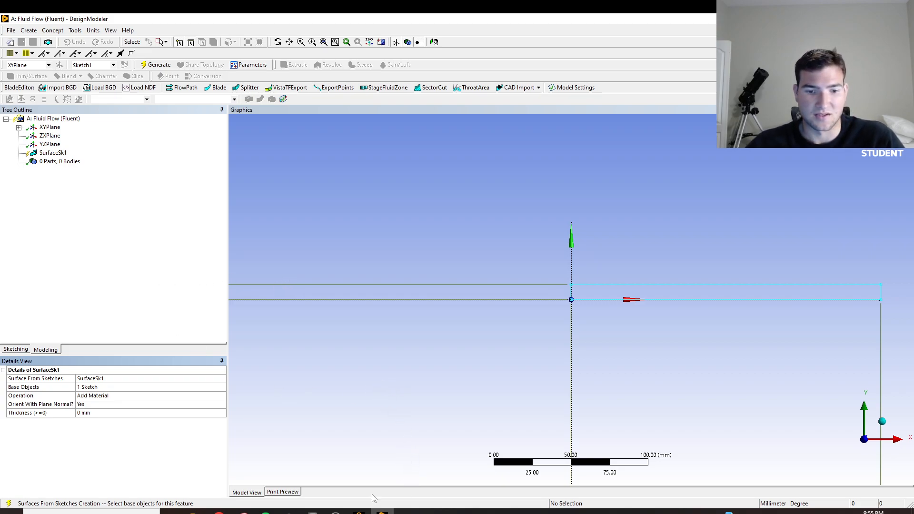
Switch to Workbench, open the flow system's Mesh component for editing, and bring the Meshing window to the front.
{"action": "left_click", "coordinate": [359, 511]}
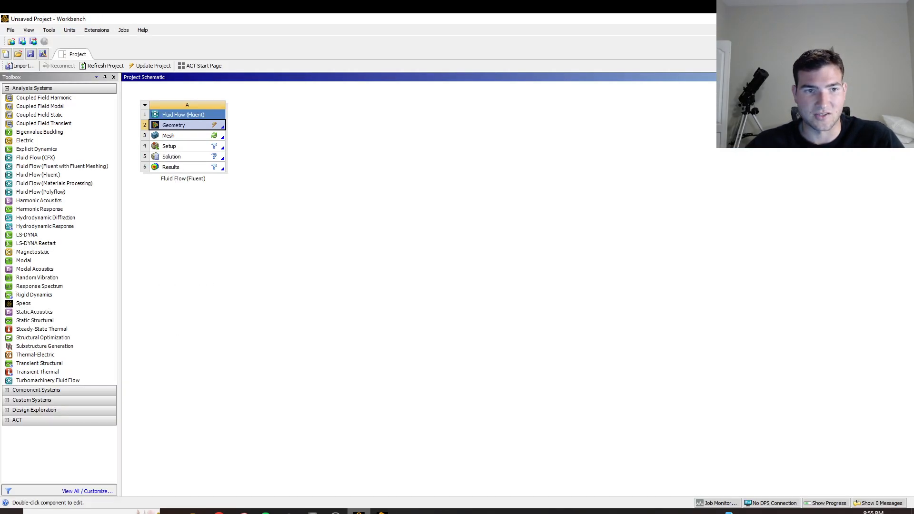
{"action": "right_click", "coordinate": [198, 137]}
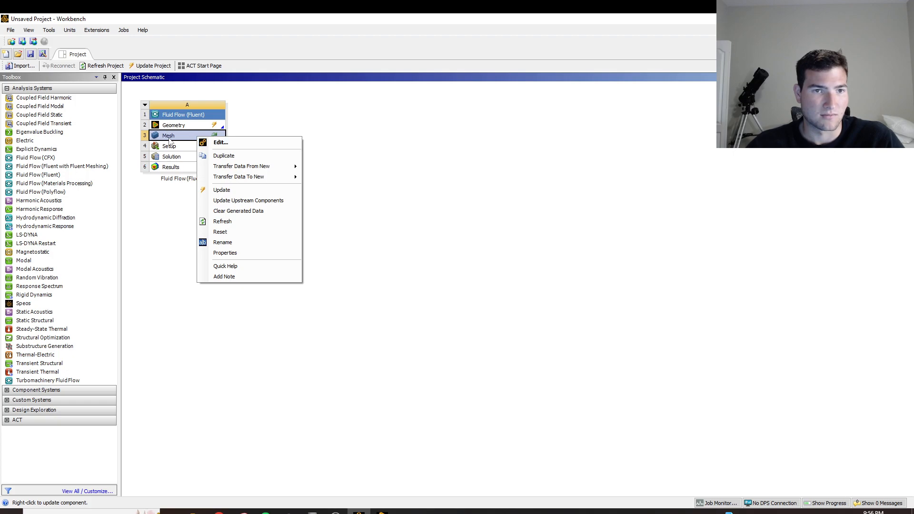
{"action": "left_click", "coordinate": [202, 144]}
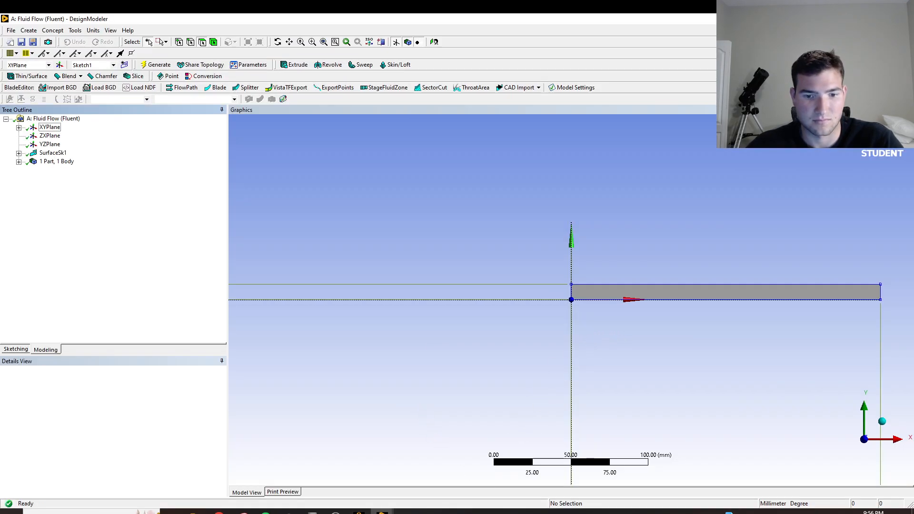
{"action": "mouse_move", "coordinate": [382, 511]}
{"action": "left_click", "coordinate": [357, 495]}
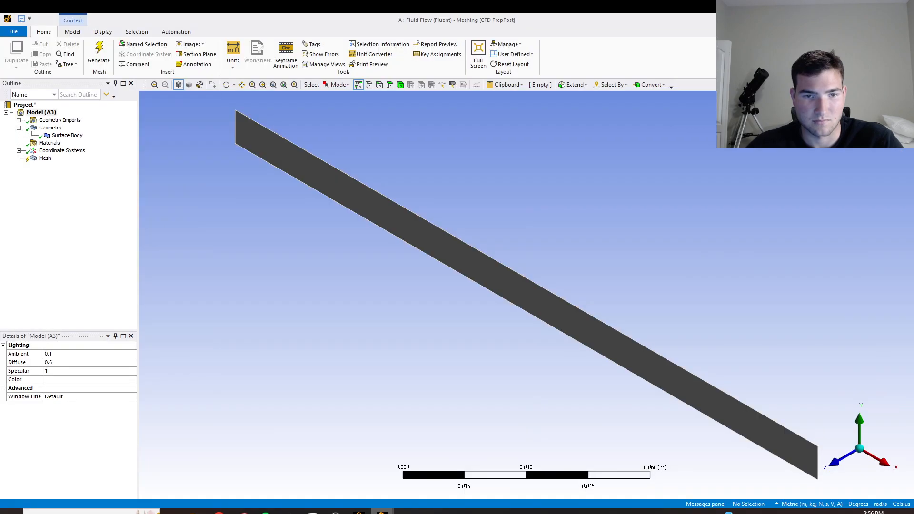
{"action": "left_click", "coordinate": [362, 484]}
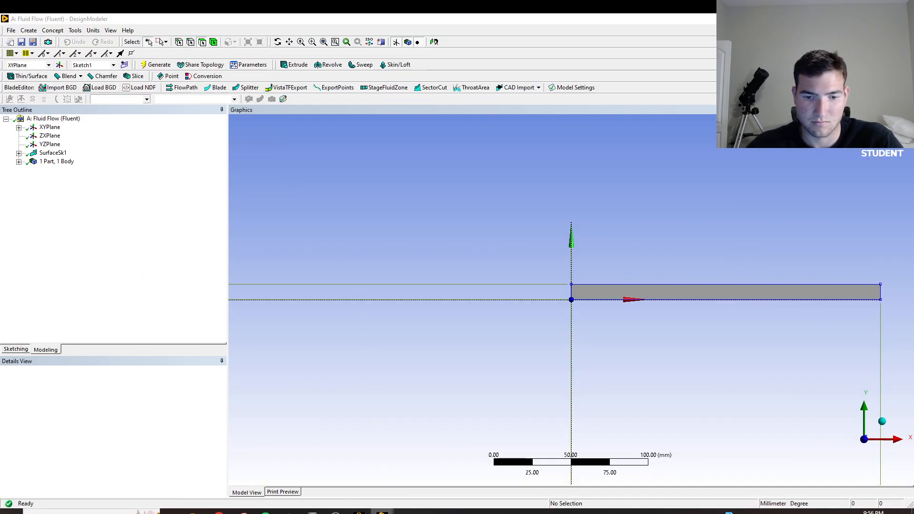
{"action": "mouse_move", "coordinate": [382, 511]}
{"action": "left_click", "coordinate": [357, 495]}
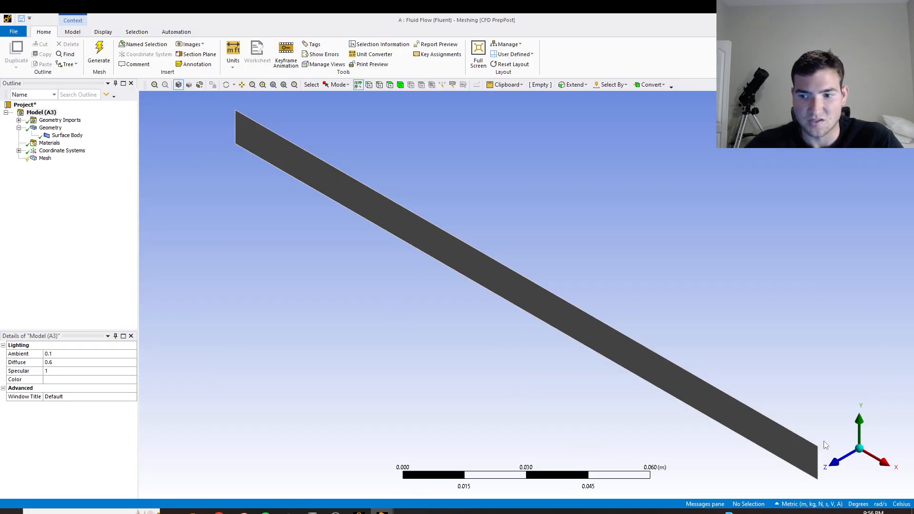
Insert a mesh method and scope it to the rectangular surface body, viewing the surface face-on along the Z axis.
{"action": "left_click", "coordinate": [835, 465]}
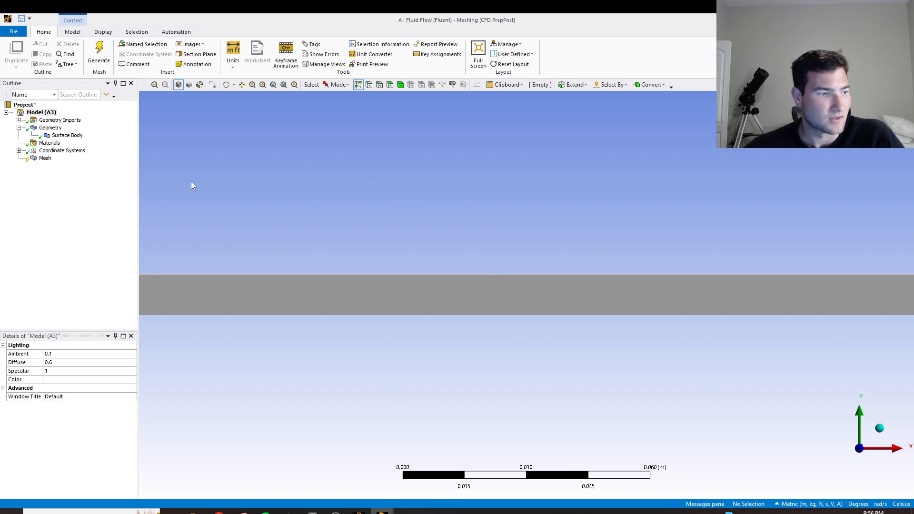
{"action": "right_click", "coordinate": [46, 158]}
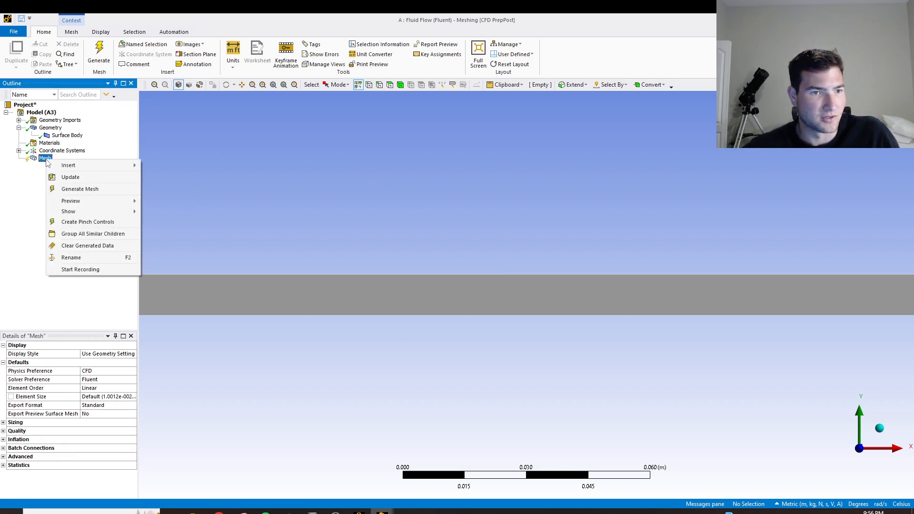
{"action": "mouse_move", "coordinate": [100, 165]}
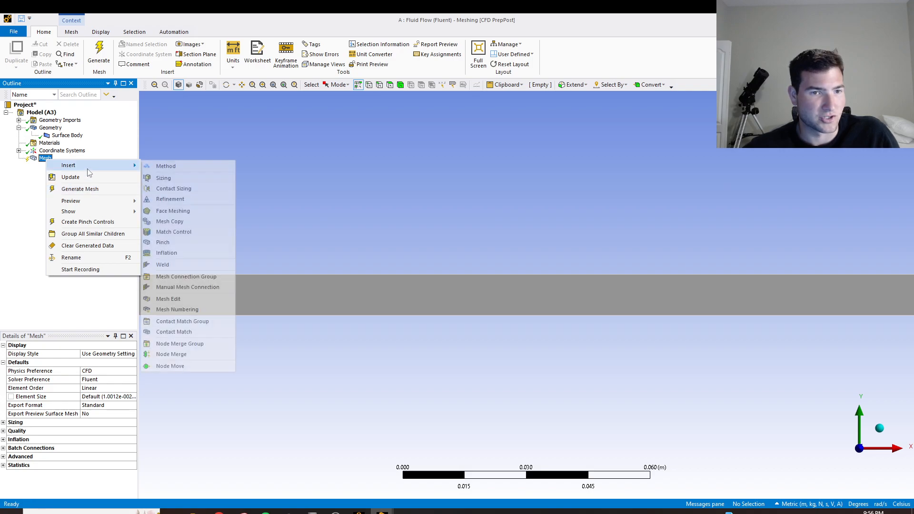
{"action": "left_click", "coordinate": [181, 173]}
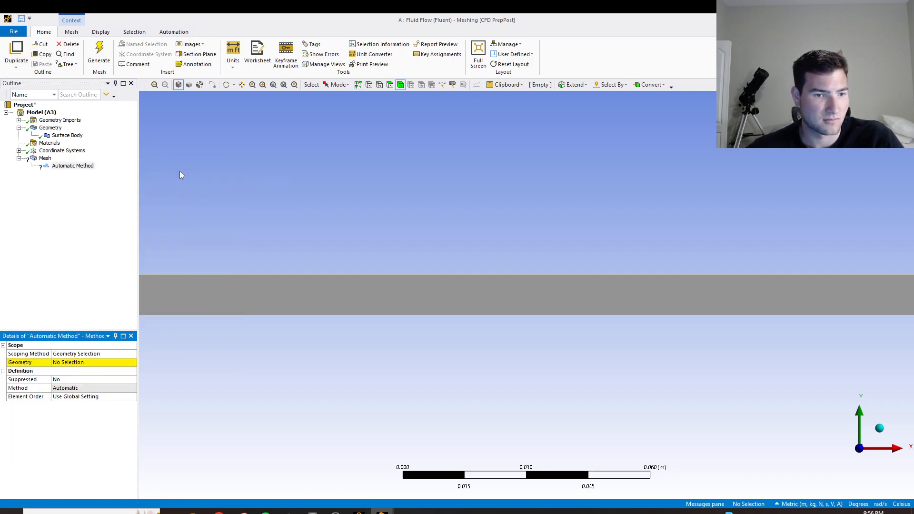
{"action": "left_click", "coordinate": [285, 301]}
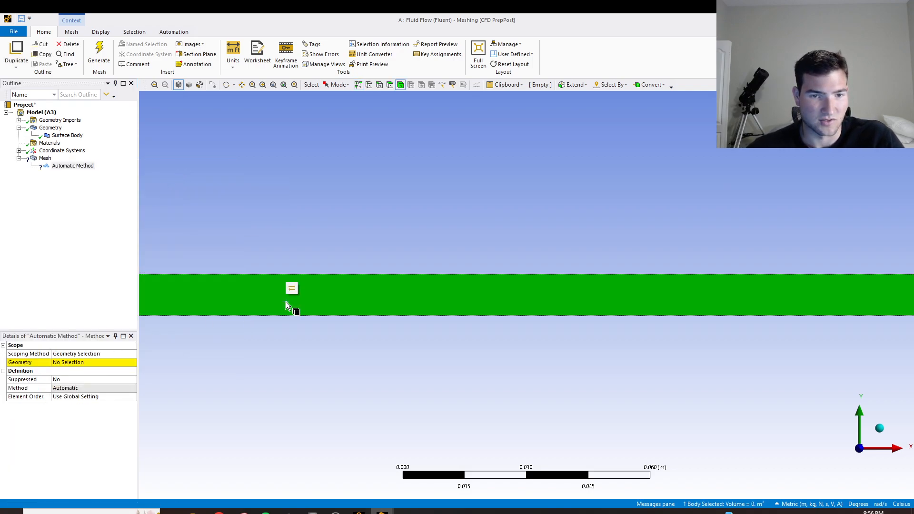
{"action": "left_click", "coordinate": [78, 364]}
{"action": "left_click", "coordinate": [78, 363]}
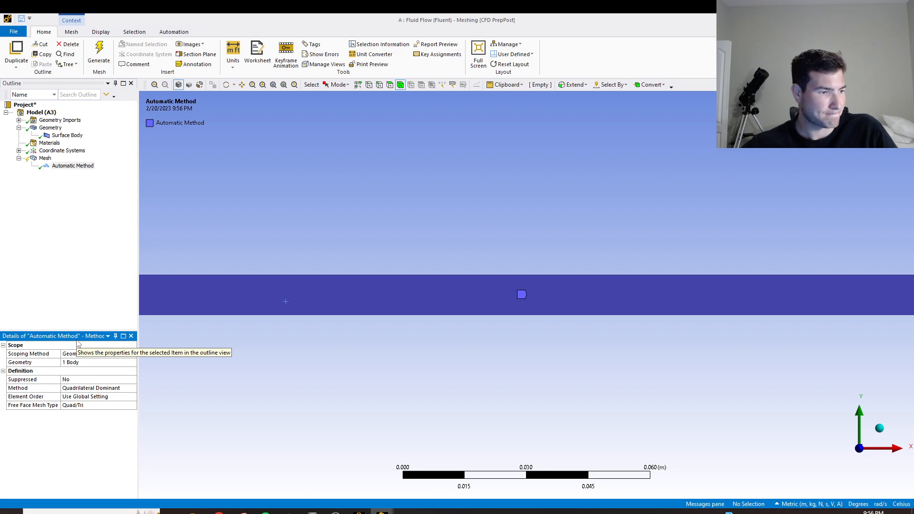
Insert a mesh sizing and apply it to the two short vertical end edges of the rectangle.
{"action": "right_click", "coordinate": [45, 158]}
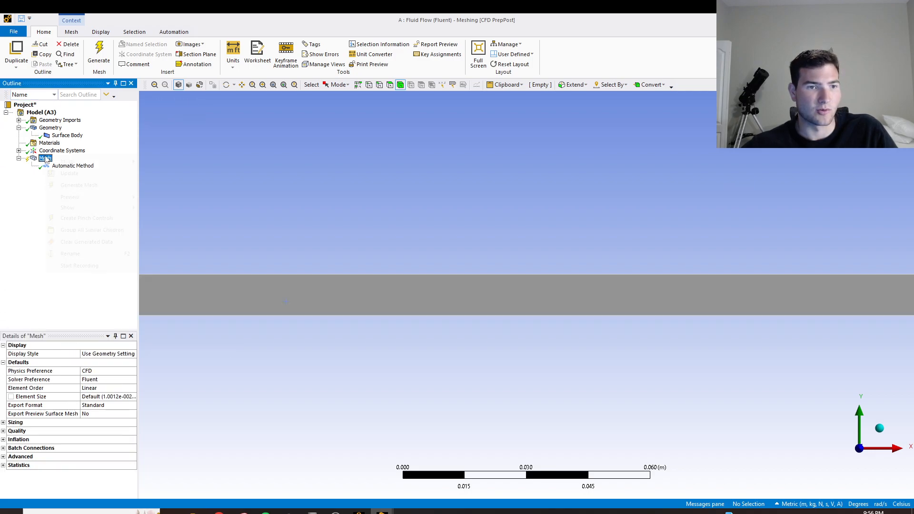
{"action": "mouse_move", "coordinate": [87, 164]}
{"action": "left_click", "coordinate": [167, 175]}
{"action": "scroll", "coordinate": [286, 312], "scroll_direction": "down", "scroll_amount": 3}
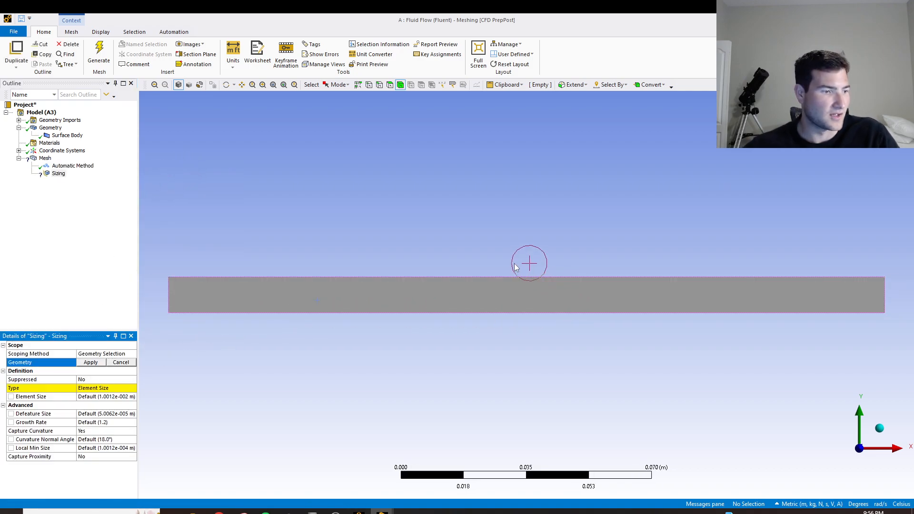
{"action": "left_click", "coordinate": [380, 84]}
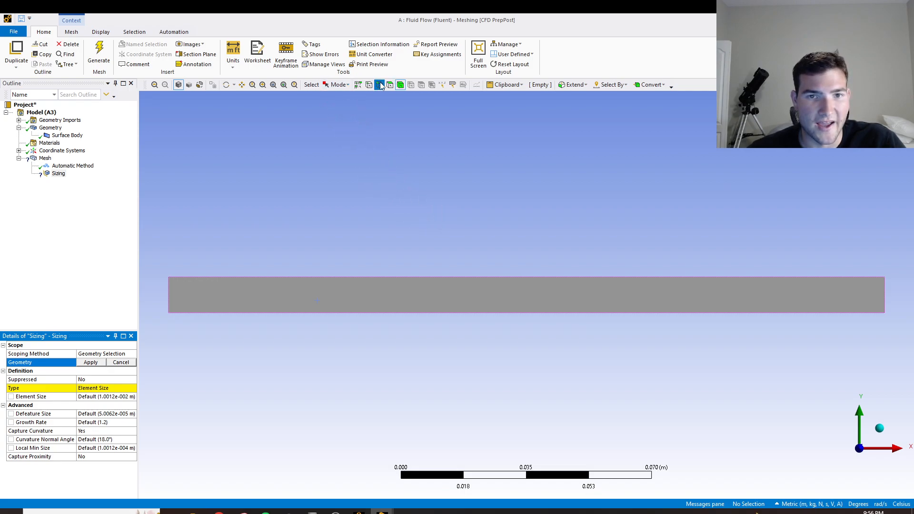
{"action": "left_click", "coordinate": [167, 295]}
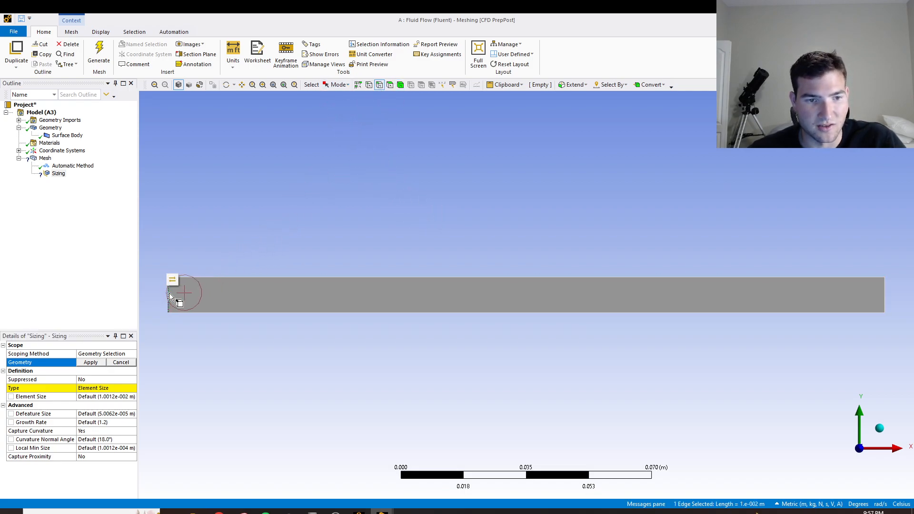
{"action": "left_click", "coordinate": [885, 295], "text": "ctrl"}
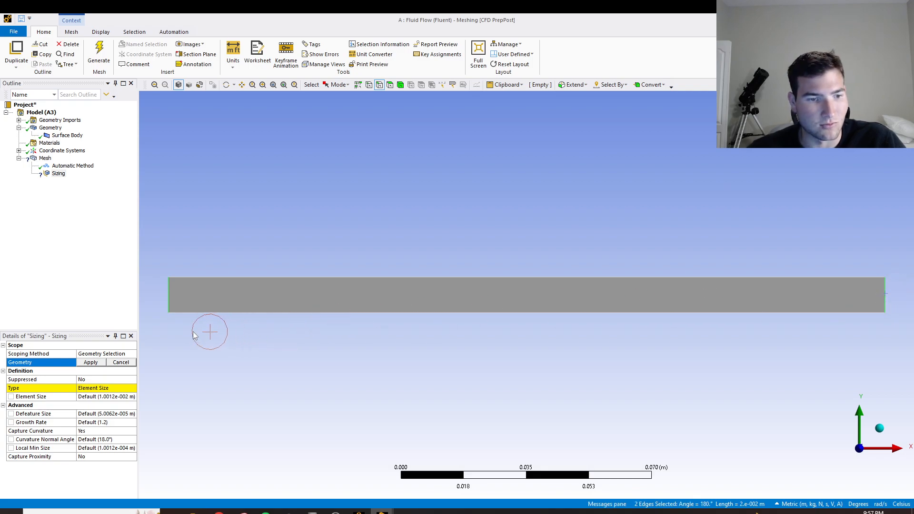
{"action": "left_click", "coordinate": [98, 363]}
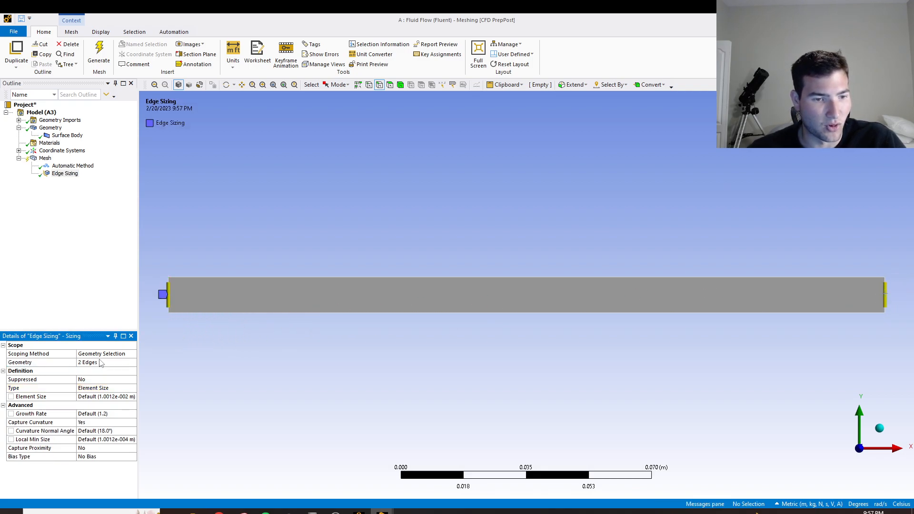
Define the end-edge sizing by Number of Divisions and set it to 150.
{"action": "left_click", "coordinate": [101, 388]}
{"action": "left_click", "coordinate": [132, 387]}
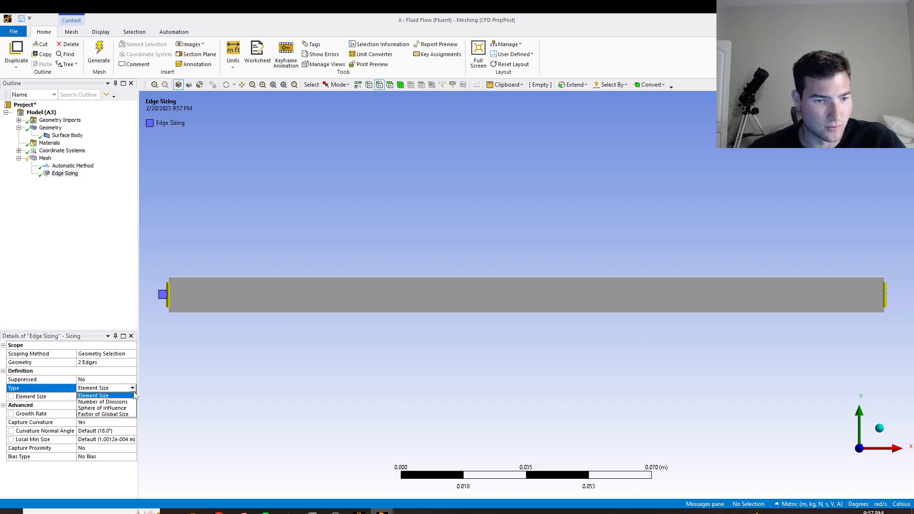
{"action": "left_click", "coordinate": [124, 402]}
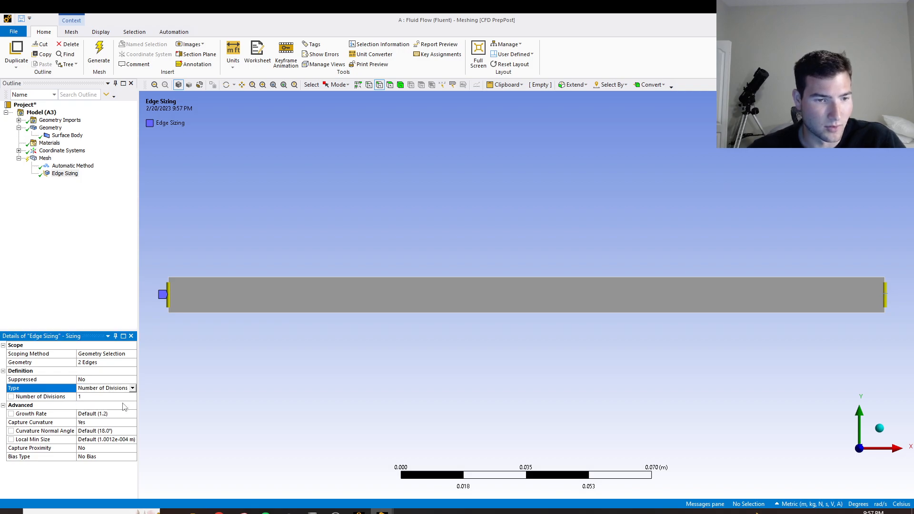
{"action": "left_click", "coordinate": [88, 397]}
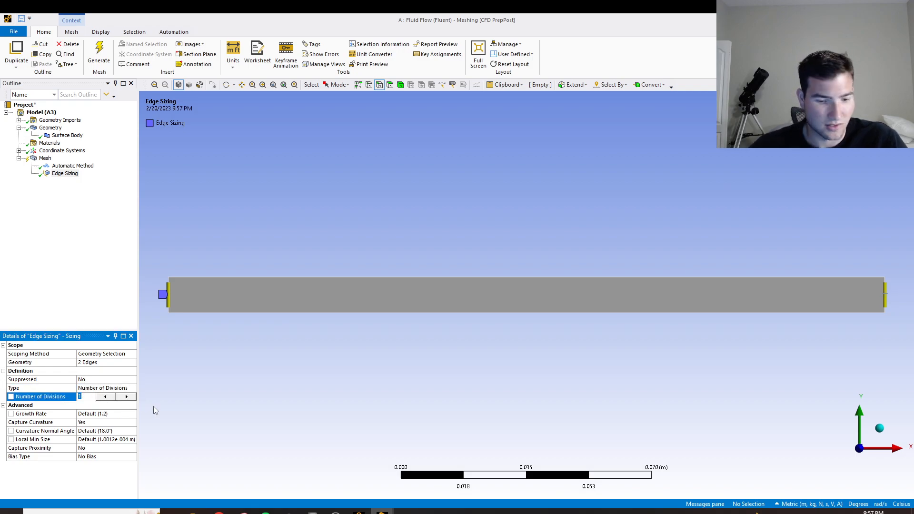
{"action": "type", "text": "150"}
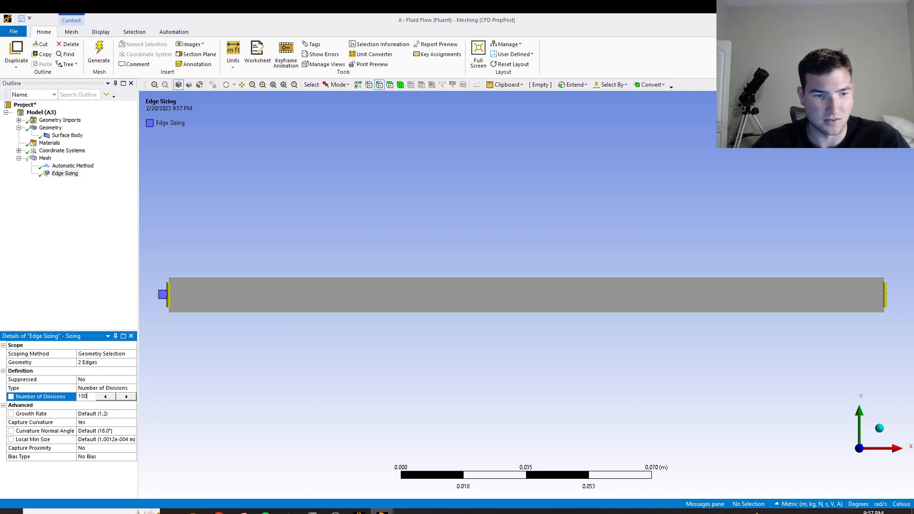
Give the end-edge sizing Hard behavior with Capture Curvature set to No, and generate and display the mesh.
{"action": "left_click", "coordinate": [98, 422]}
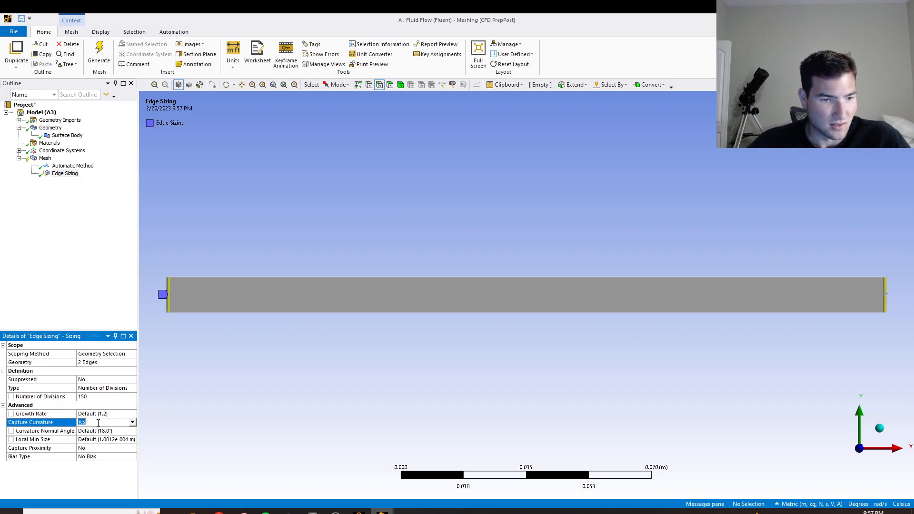
{"action": "left_click", "coordinate": [132, 423]}
{"action": "left_click", "coordinate": [120, 430]}
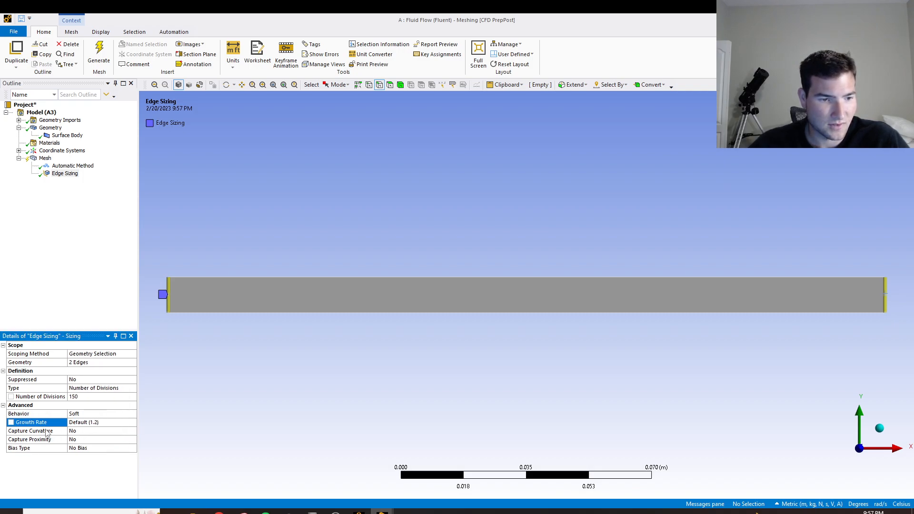
{"action": "left_click", "coordinate": [106, 415]}
{"action": "left_click", "coordinate": [132, 414]}
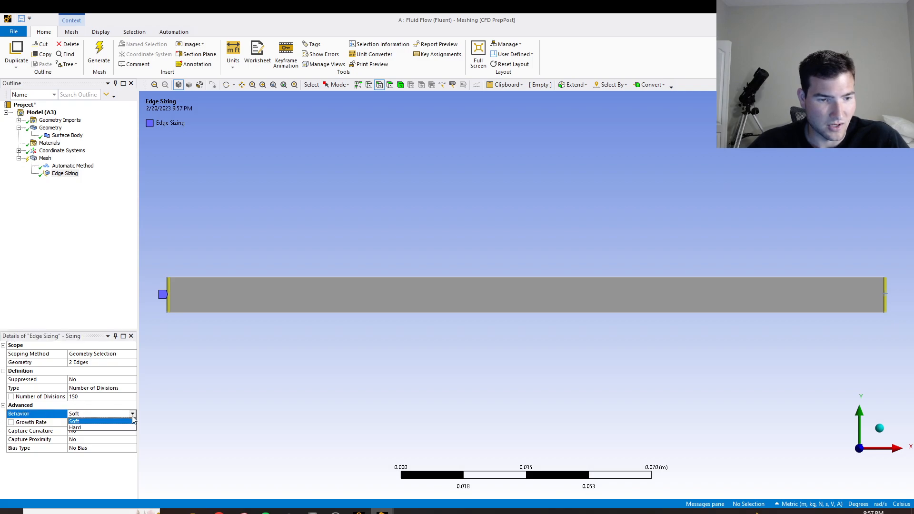
{"action": "left_click", "coordinate": [97, 430]}
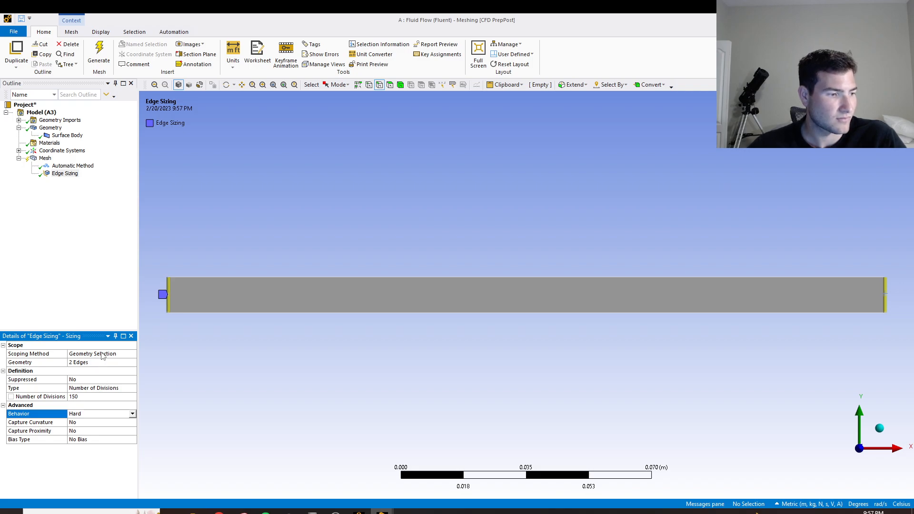
{"action": "left_click", "coordinate": [99, 54]}
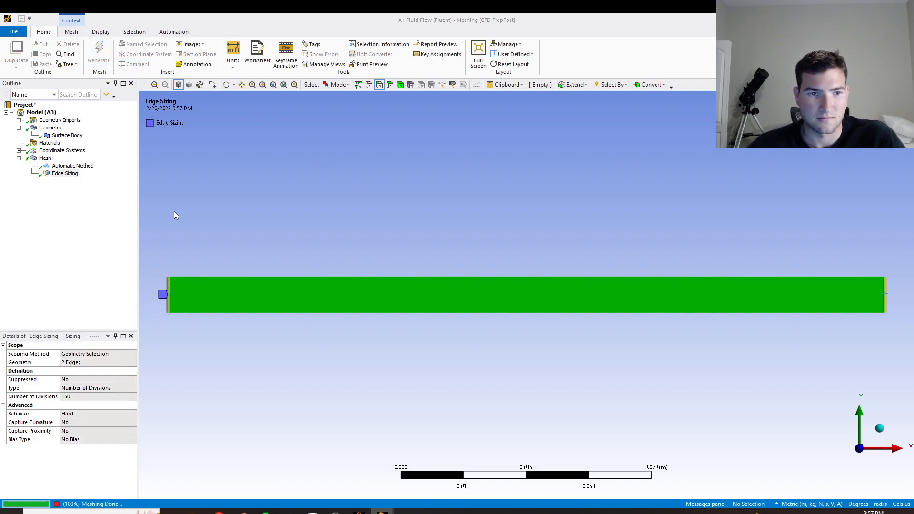
{"action": "left_click", "coordinate": [44, 159]}
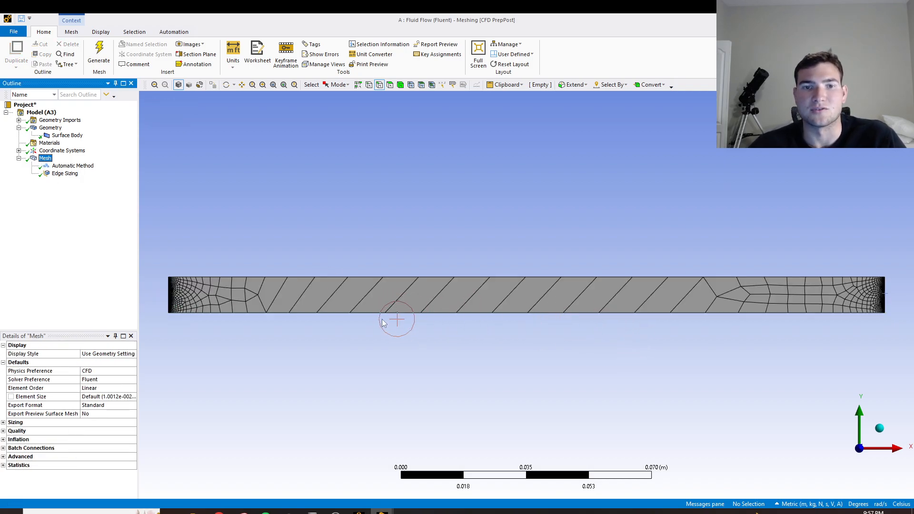
Insert a second mesh sizing and apply it to the rectangle's two long horizontal edges.
{"action": "right_click", "coordinate": [45, 158]}
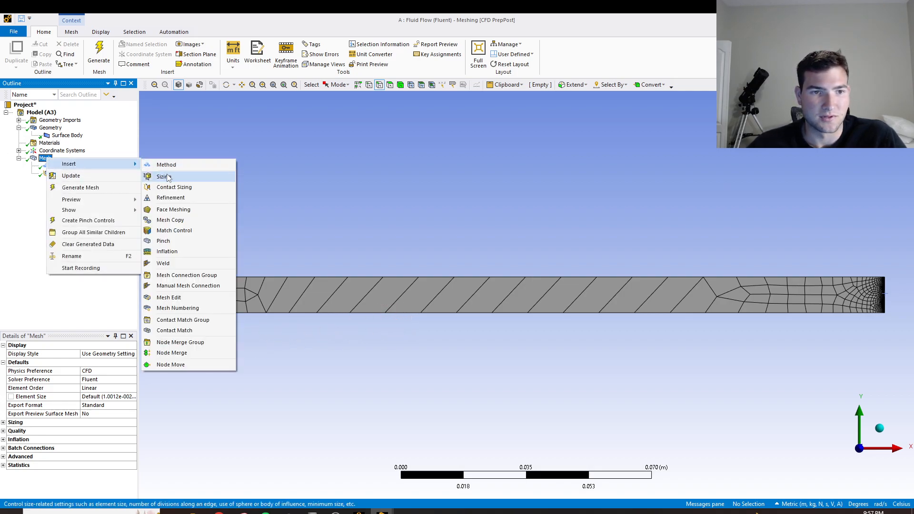
{"action": "left_click", "coordinate": [164, 177]}
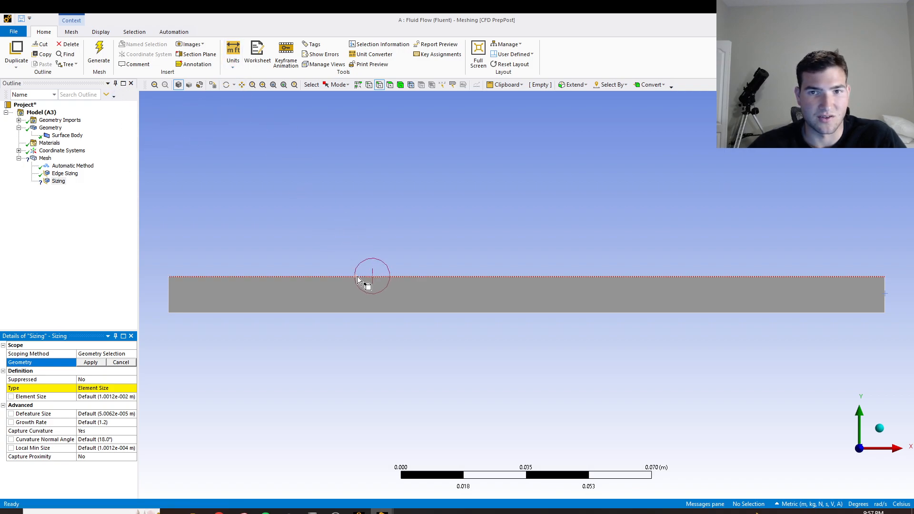
{"action": "left_click", "coordinate": [357, 312]}
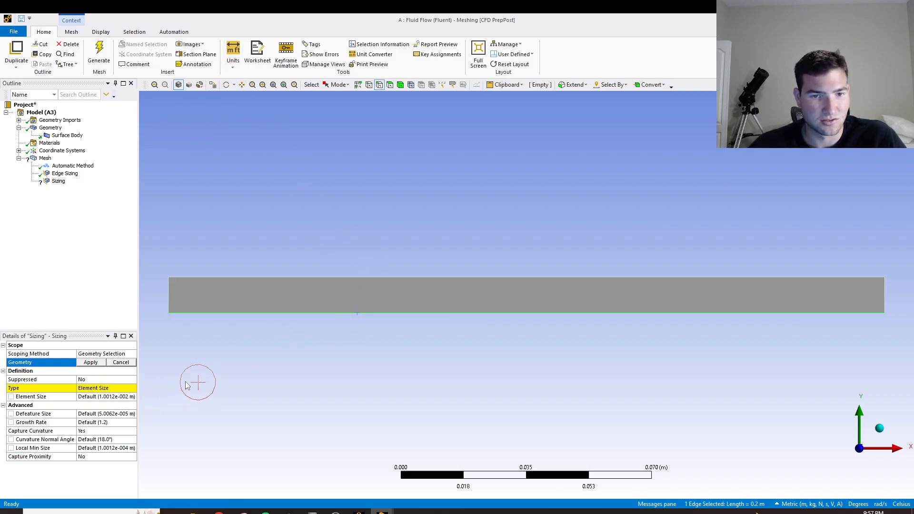
{"action": "left_click", "coordinate": [284, 278], "text": "ctrl"}
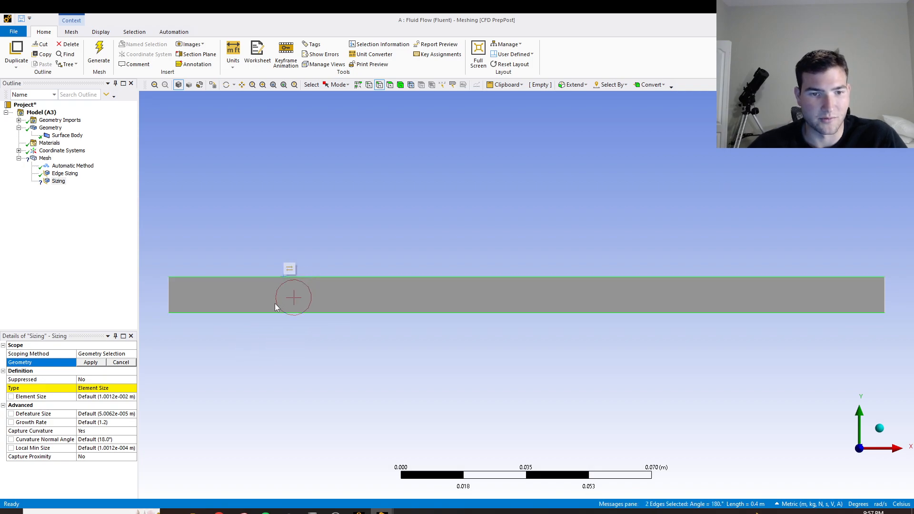
{"action": "left_click", "coordinate": [91, 364]}
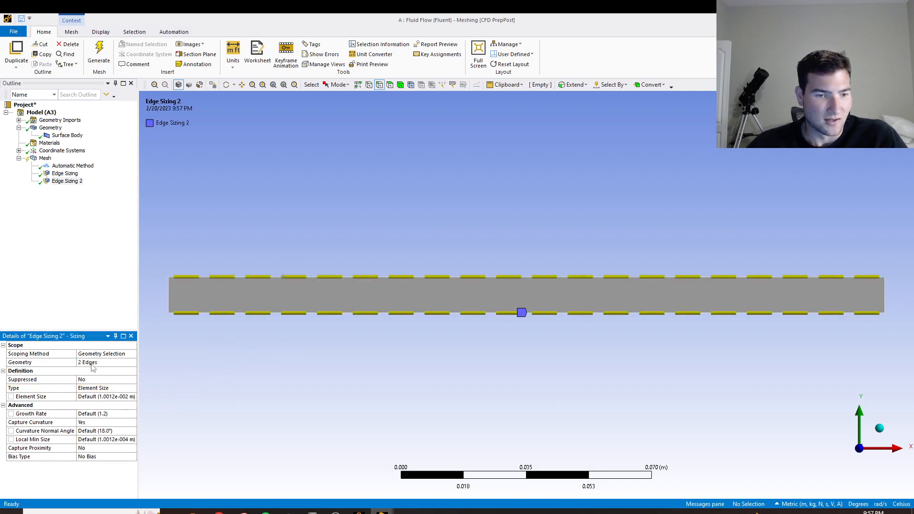
Define the long-edge sizing by Number of Divisions and set it to 400.
{"action": "left_click", "coordinate": [105, 388]}
{"action": "left_click", "coordinate": [131, 388]}
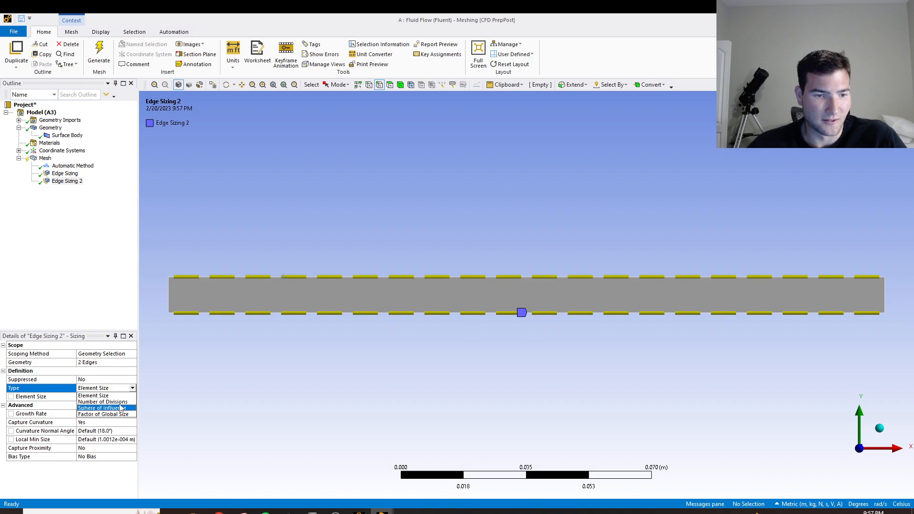
{"action": "left_click", "coordinate": [112, 402]}
{"action": "left_click", "coordinate": [111, 397]}
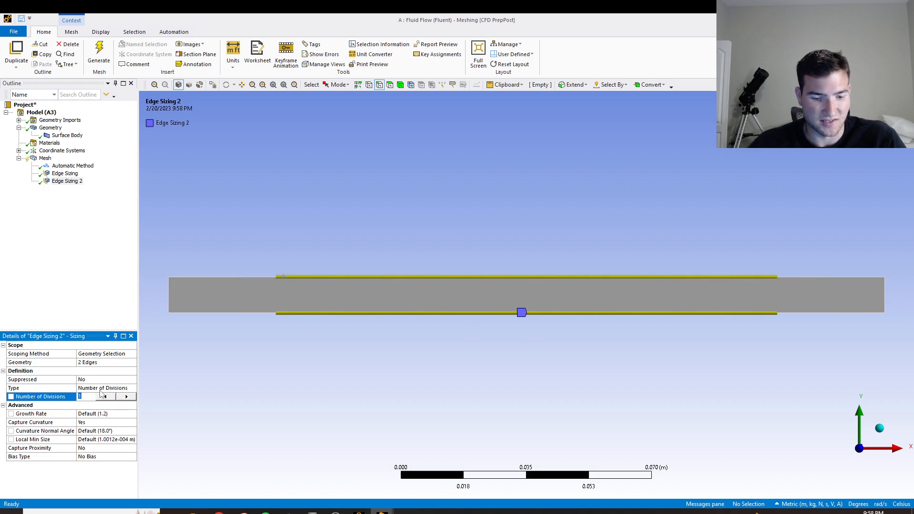
{"action": "type", "text": "400"}
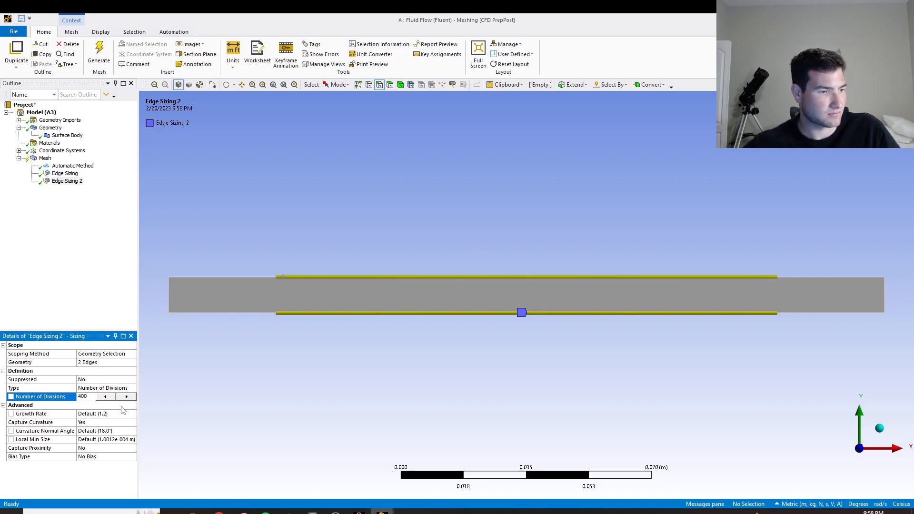
Give the long-edge sizing Hard behavior with Capture Curvature set to No, and regenerate the mesh.
{"action": "left_click", "coordinate": [122, 423]}
{"action": "left_click", "coordinate": [132, 423]}
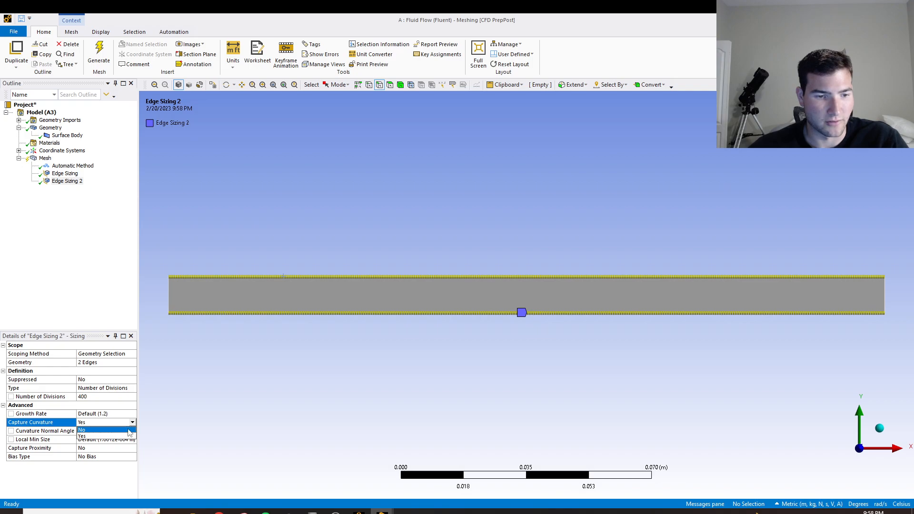
{"action": "left_click", "coordinate": [125, 430]}
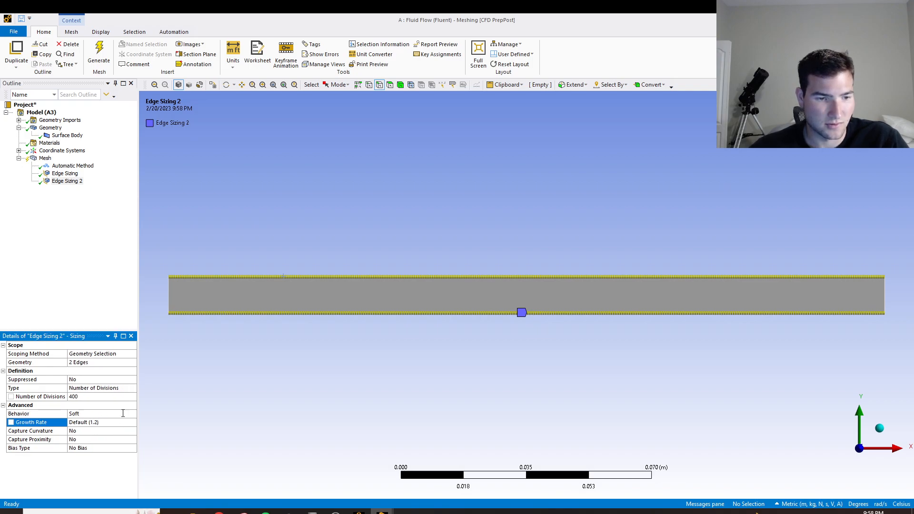
{"action": "left_click", "coordinate": [123, 414]}
{"action": "left_click", "coordinate": [133, 414]}
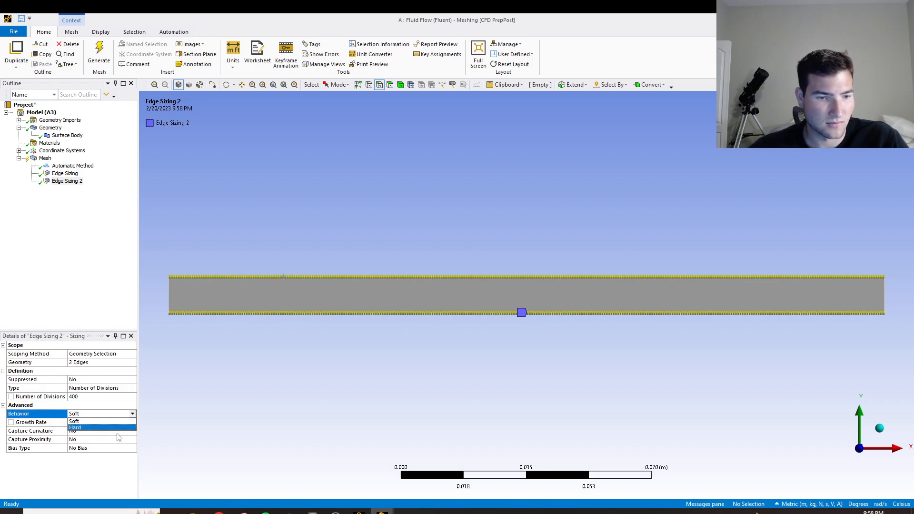
{"action": "left_click", "coordinate": [117, 428]}
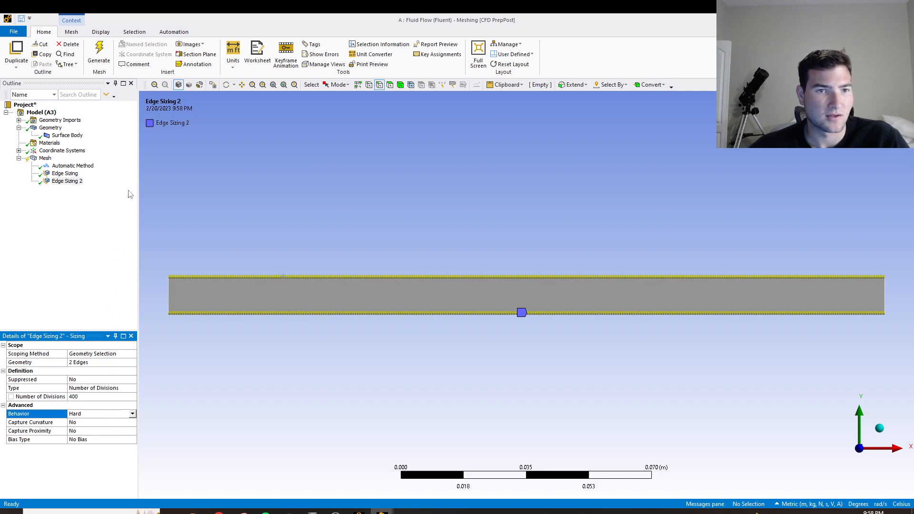
{"action": "left_click", "coordinate": [100, 54]}
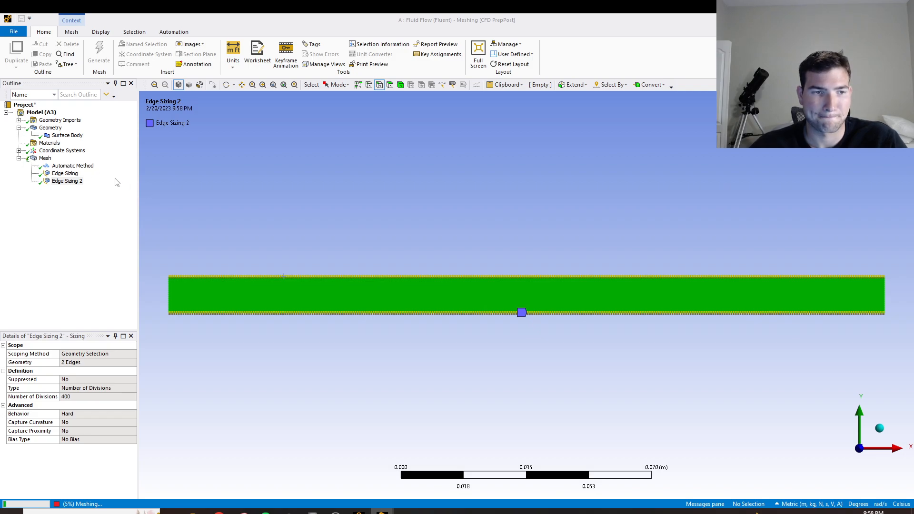
Display the regenerated mesh and examine the element pattern between the rectangle's long edges.
{"action": "left_click", "coordinate": [45, 158]}
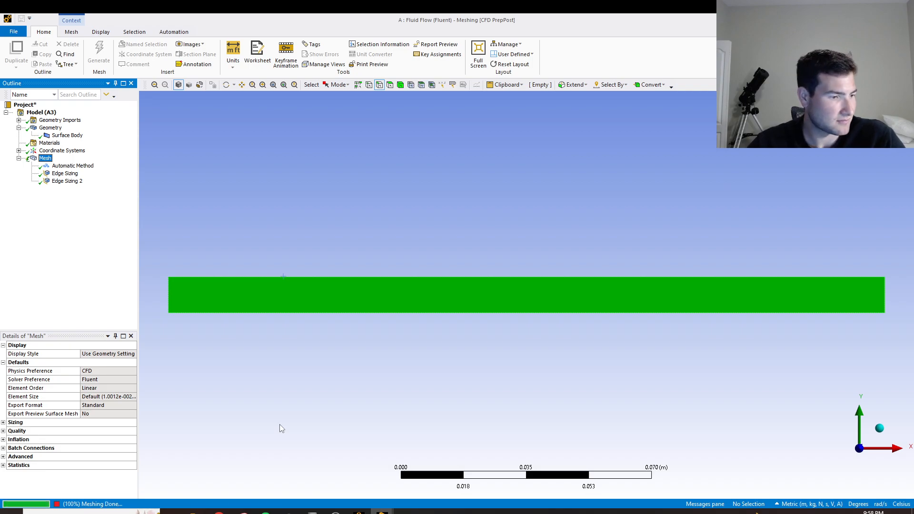
{"action": "scroll", "coordinate": [524, 302], "scroll_direction": "down", "scroll_amount": 2}
{"action": "scroll", "coordinate": [528, 306], "scroll_direction": "up", "scroll_amount": 4}
{"action": "scroll", "coordinate": [511, 297], "scroll_direction": "up", "scroll_amount": 5}
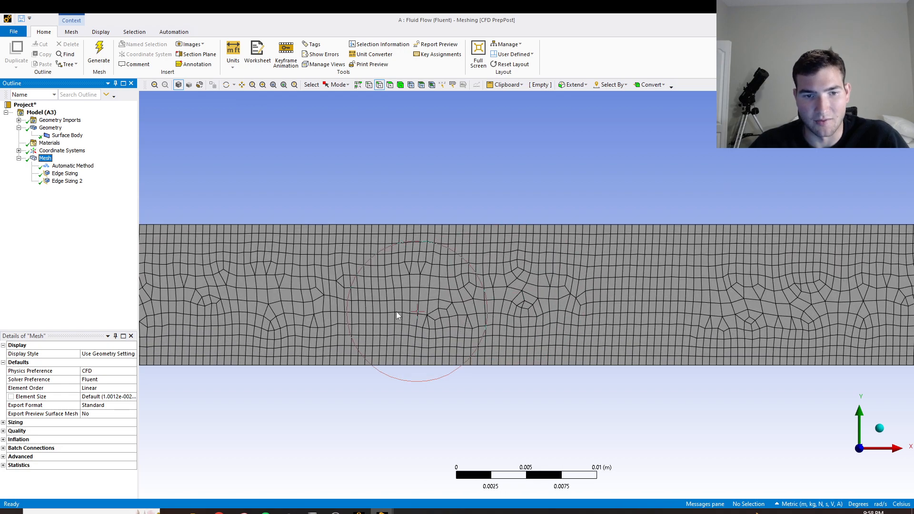
{"action": "scroll", "coordinate": [373, 310], "scroll_direction": "down", "scroll_amount": 3}
{"action": "scroll", "coordinate": [373, 310], "scroll_direction": "down", "scroll_amount": 2}
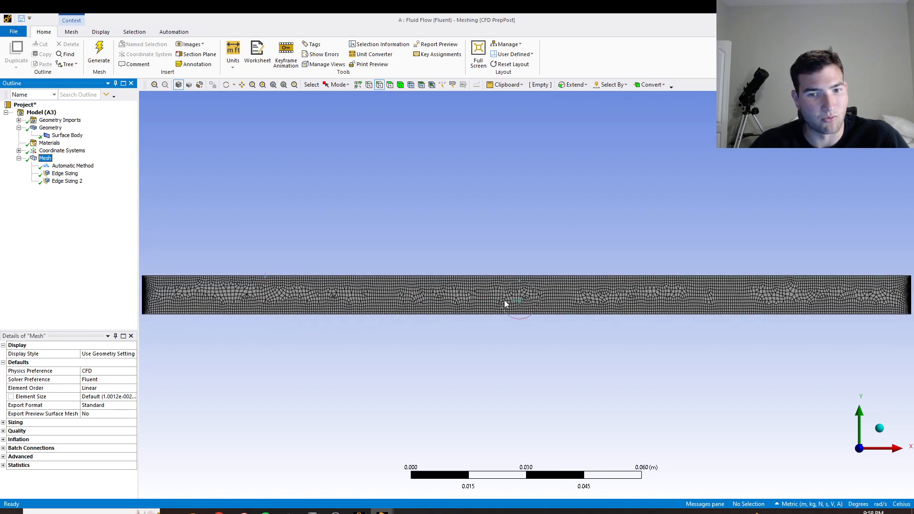
{"action": "scroll", "coordinate": [524, 303], "scroll_direction": "down", "scroll_amount": 2}
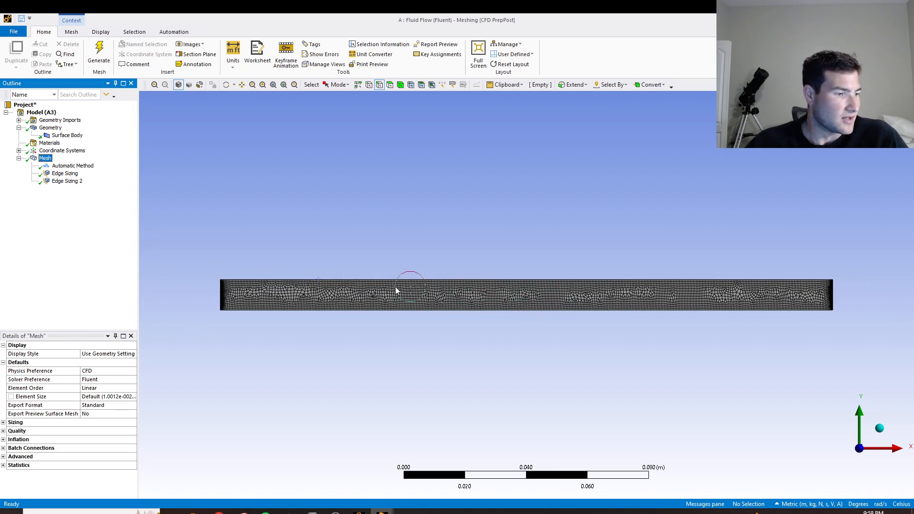
Insert a Face Meshing control on the rectangular face and regenerate the mesh.
{"action": "right_click", "coordinate": [46, 159]}
{"action": "mouse_move", "coordinate": [109, 165]}
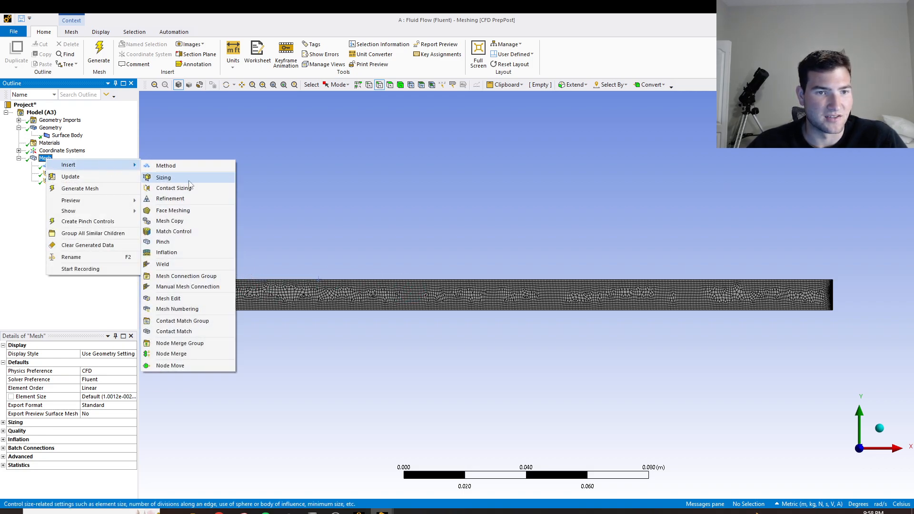
{"action": "left_click", "coordinate": [173, 210]}
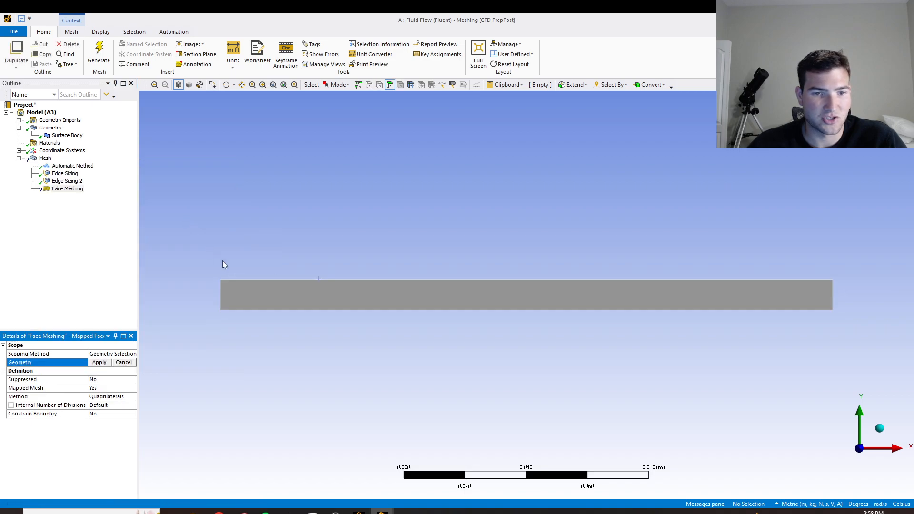
{"action": "left_click", "coordinate": [385, 299]}
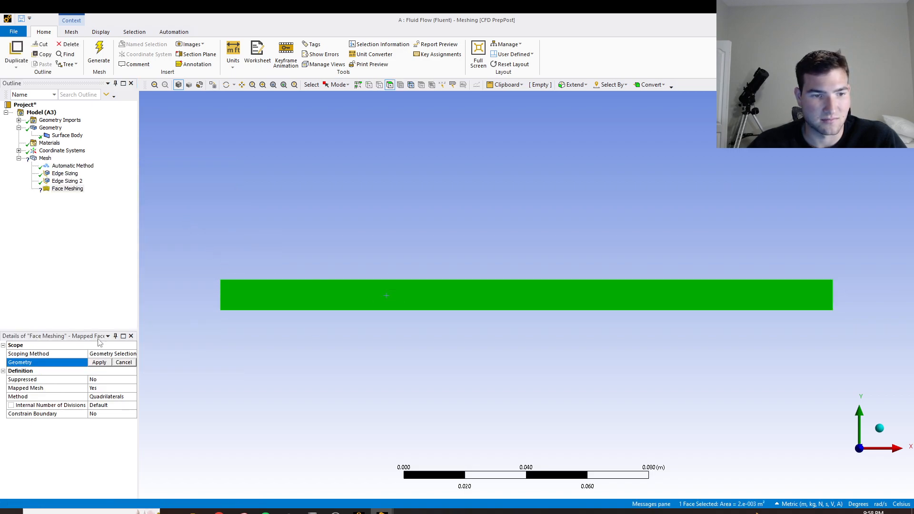
{"action": "left_click", "coordinate": [105, 364]}
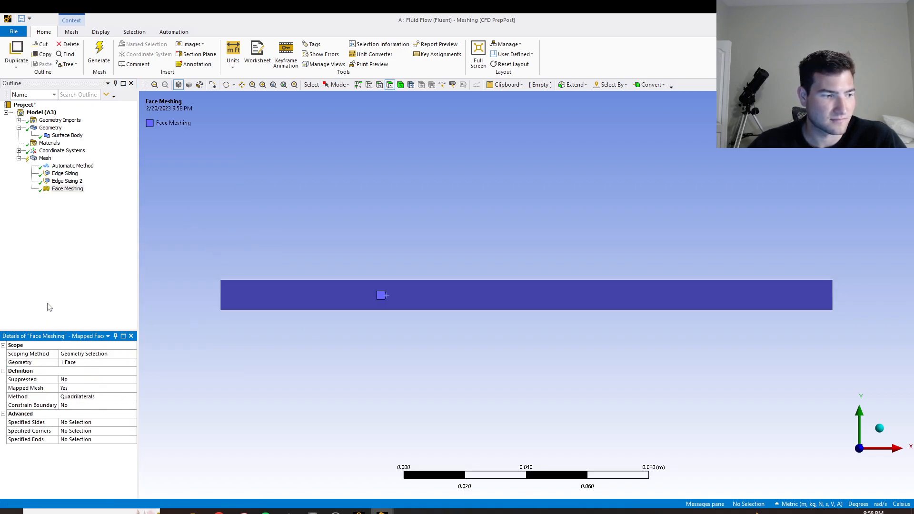
{"action": "left_click", "coordinate": [99, 54]}
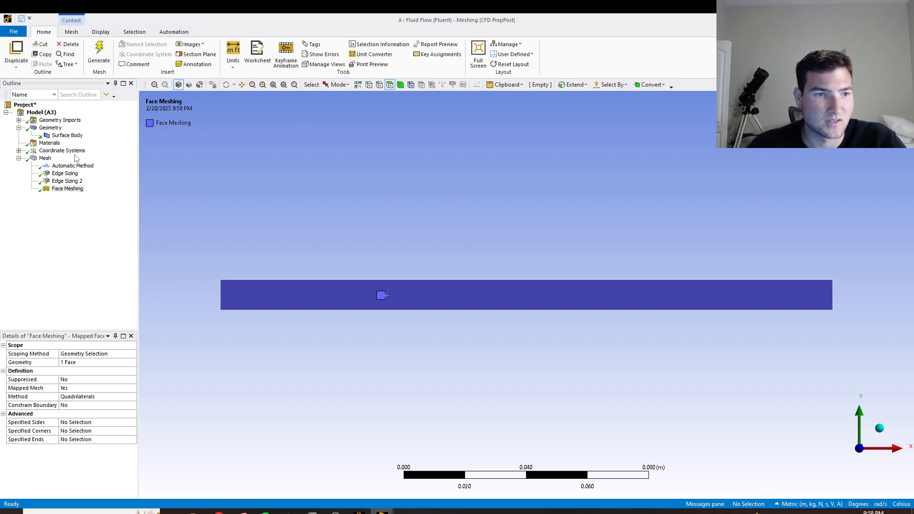
Display the face-meshed grid and examine its cell layout both close up and across the full rectangle.
{"action": "left_click", "coordinate": [45, 158]}
{"action": "scroll", "coordinate": [503, 297], "scroll_direction": "down", "scroll_amount": 2}
{"action": "scroll", "coordinate": [502, 296], "scroll_direction": "up", "scroll_amount": 15}
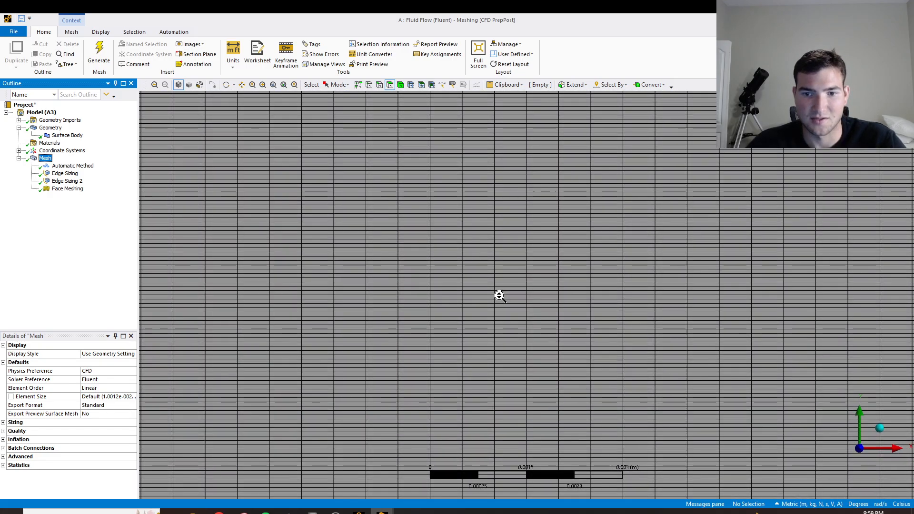
{"action": "scroll", "coordinate": [434, 252], "scroll_direction": "down", "scroll_amount": 3}
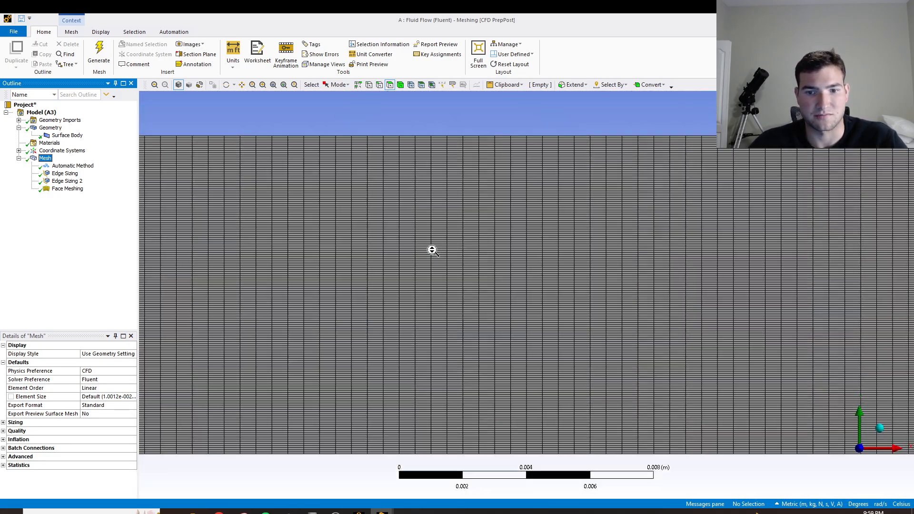
{"action": "scroll", "coordinate": [477, 266], "scroll_direction": "down", "scroll_amount": 7}
{"action": "scroll", "coordinate": [486, 264], "scroll_direction": "up", "scroll_amount": 2}
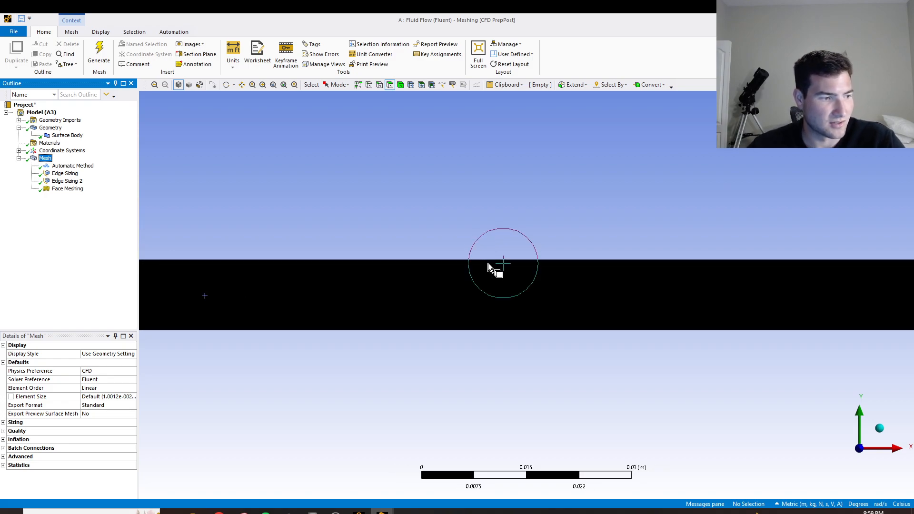
{"action": "scroll", "coordinate": [490, 263], "scroll_direction": "down", "scroll_amount": 2}
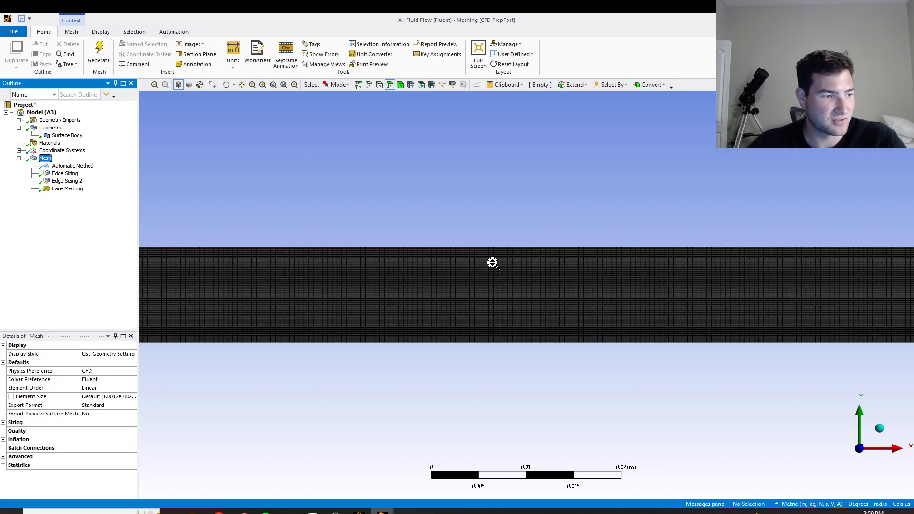
{"action": "scroll", "coordinate": [493, 262], "scroll_direction": "down", "scroll_amount": 3}
{"action": "scroll", "coordinate": [594, 265], "scroll_direction": "up", "scroll_amount": 2}
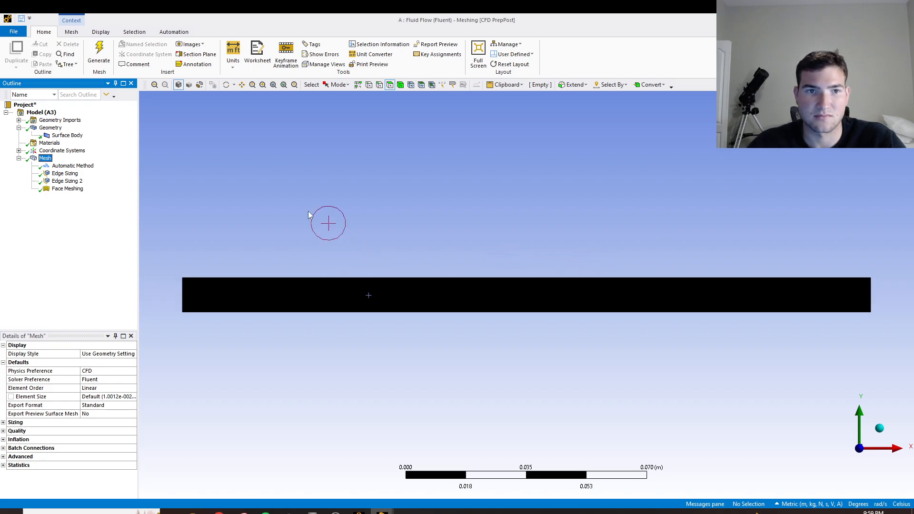
Create a named selection called Inlet from the rectangle's left end edge.
{"action": "left_click", "coordinate": [379, 84]}
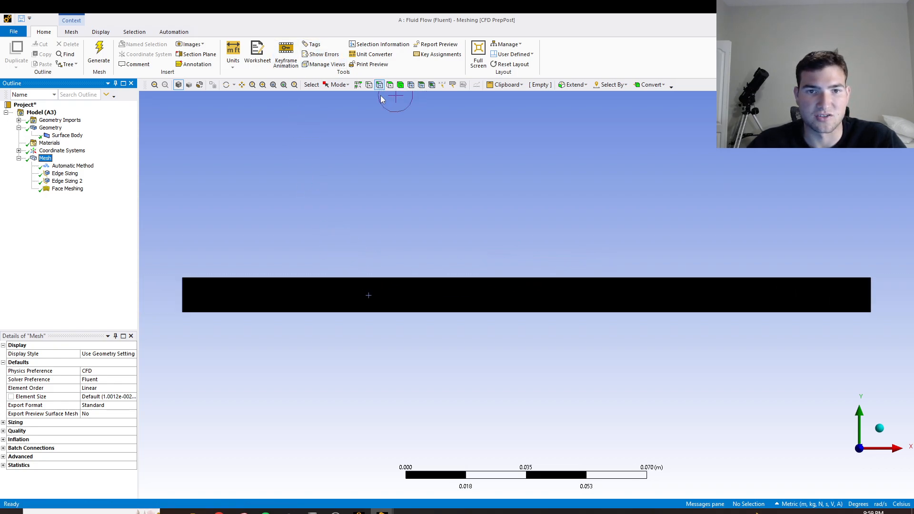
{"action": "left_click", "coordinate": [185, 299]}
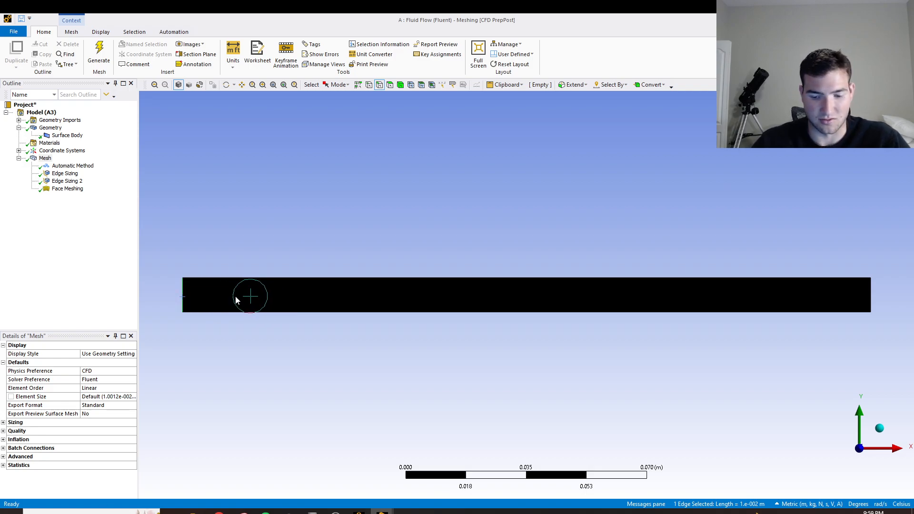
{"action": "key", "text": "n"}
{"action": "key", "text": "BackSpace"}
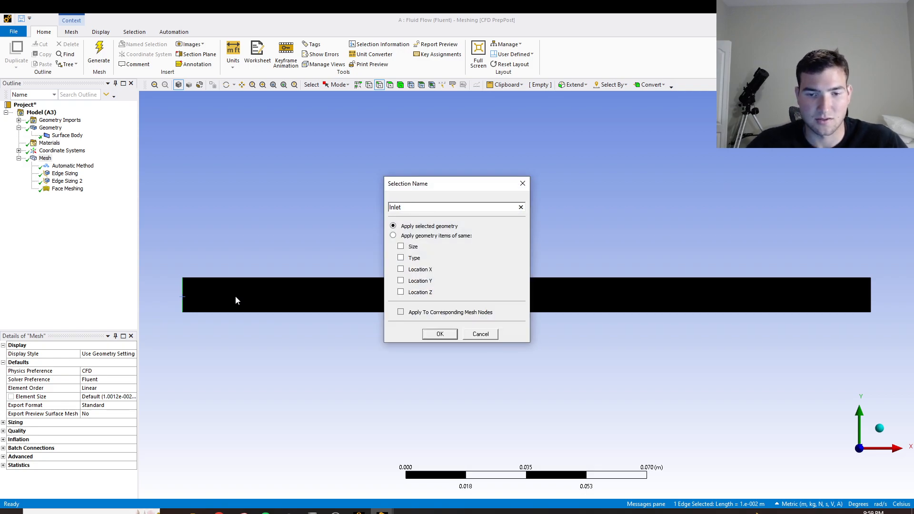
{"action": "left_click", "coordinate": [438, 333]}
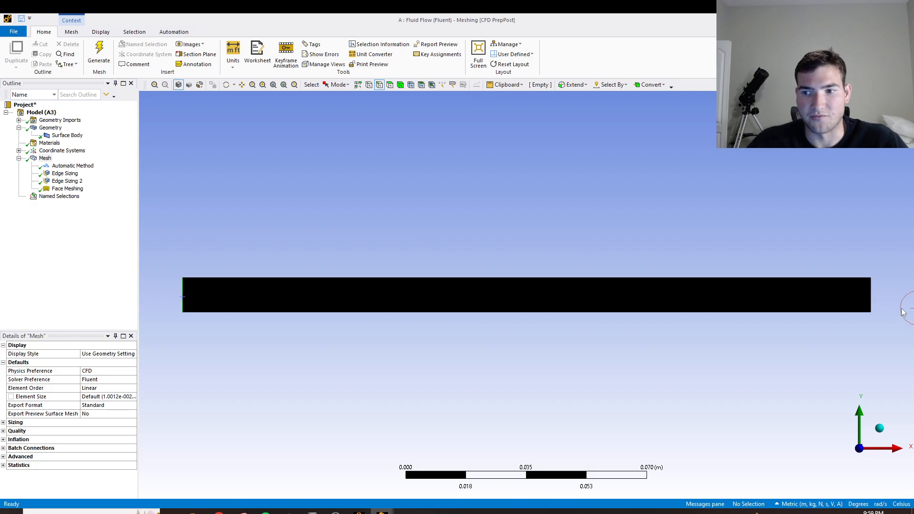
Create a named selection called Outlet from the rectangle's right end edge.
{"action": "left_click", "coordinate": [872, 301]}
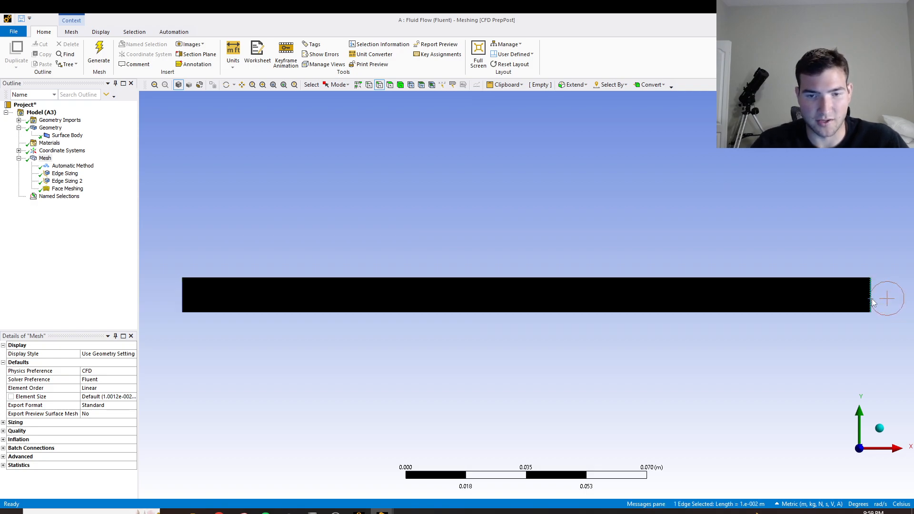
{"action": "type", "text": "nO"}
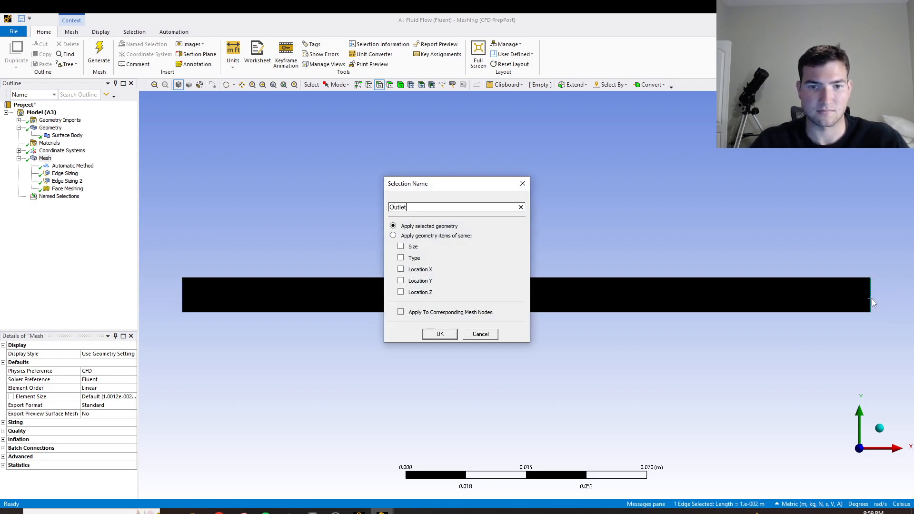
{"action": "left_click", "coordinate": [438, 334]}
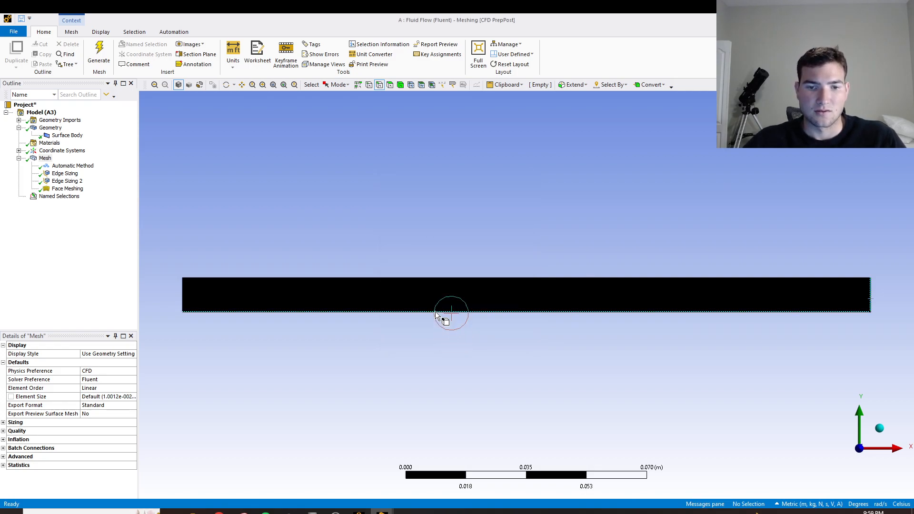
Create a named selection called Top Wall from the rectangle's upper long edge.
{"action": "left_click", "coordinate": [424, 281]}
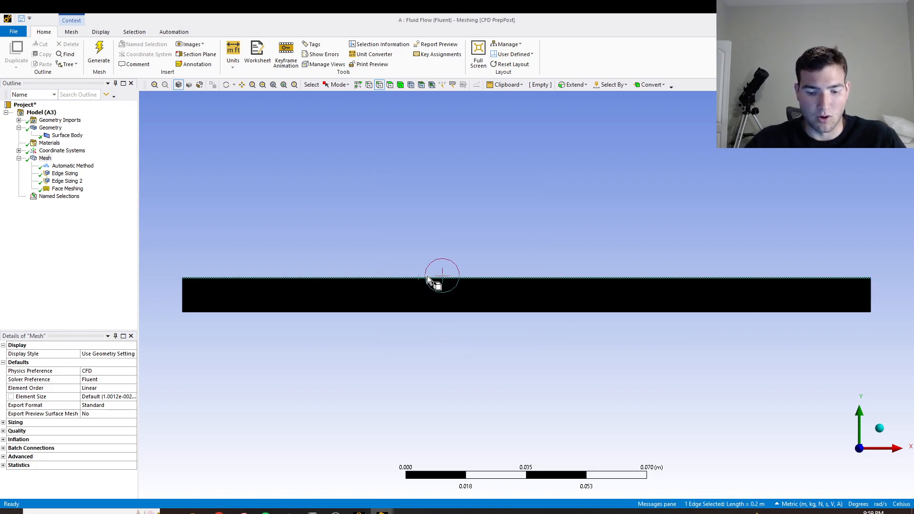
{"action": "type", "text": "nTo"}
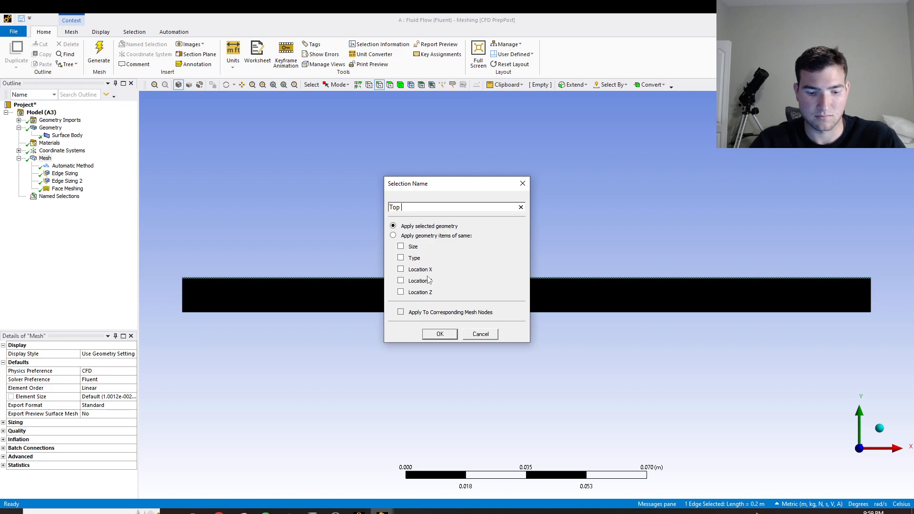
{"action": "left_click", "coordinate": [439, 333]}
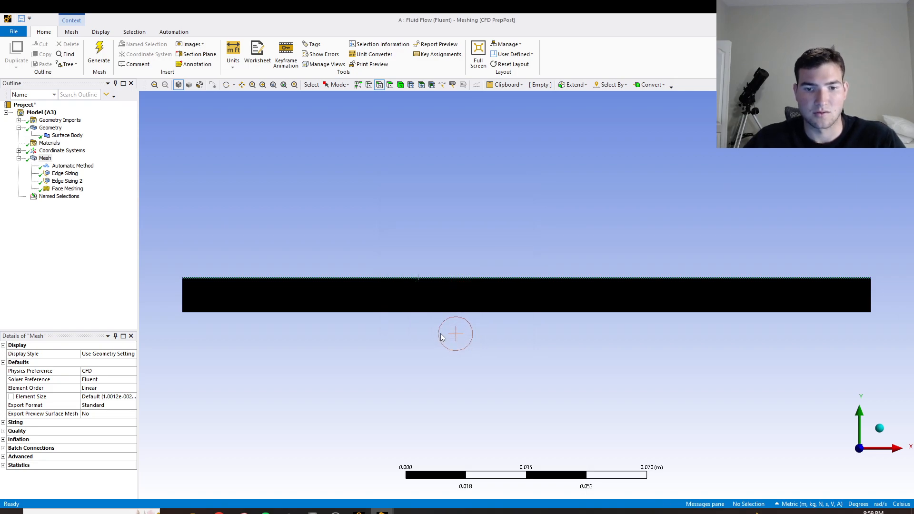
Create a named selection called Bottom Wall from the rectangle's lower long edge.
{"action": "left_click", "coordinate": [432, 312]}
{"action": "type", "text": "nB"}
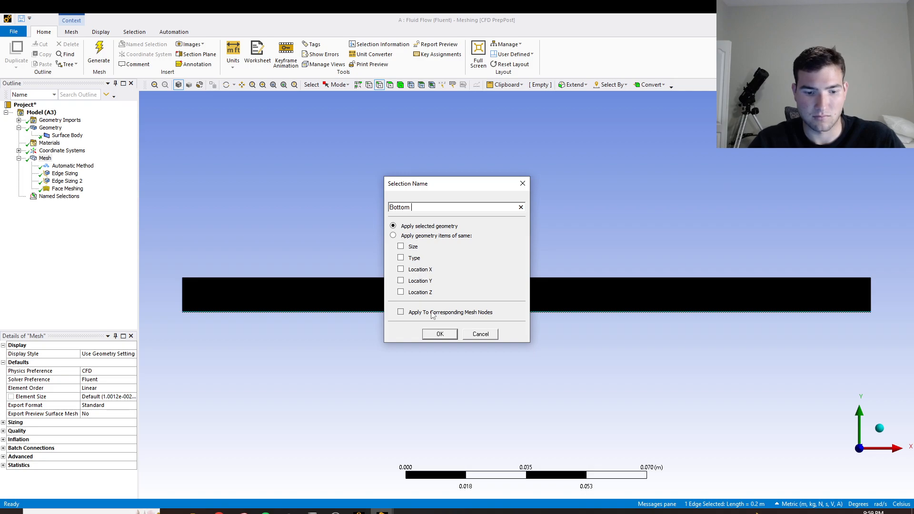
{"action": "type", "text": "ottom Wall"}
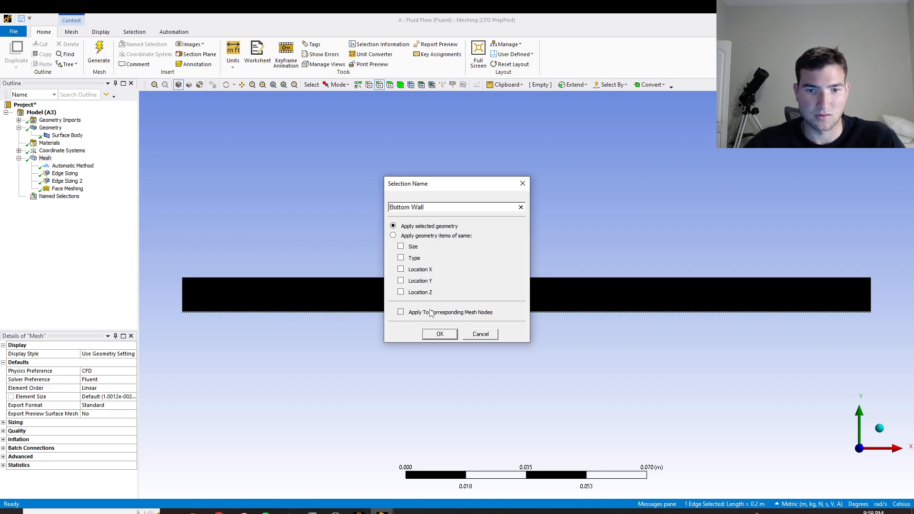
{"action": "left_click", "coordinate": [429, 336]}
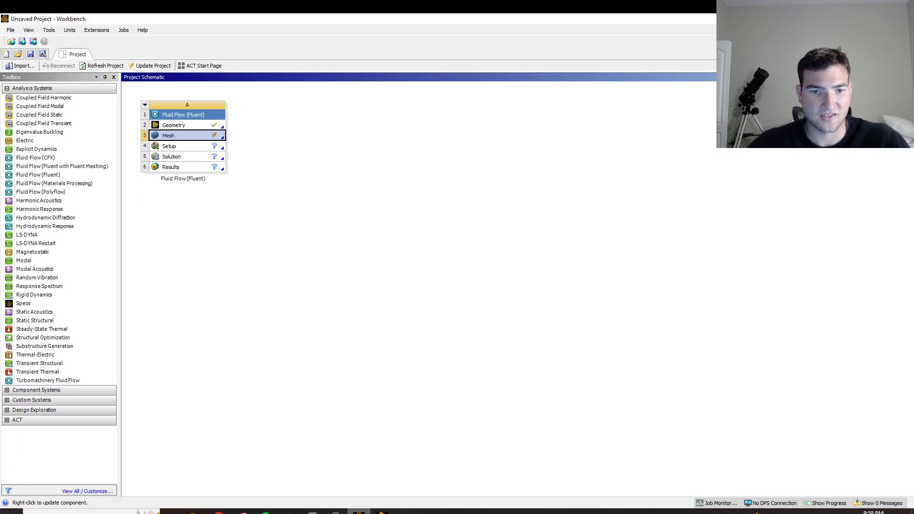
Switch to Workbench and update the Mesh component of the Fluid Flow (Fluent) system.
{"action": "left_click", "coordinate": [359, 511]}
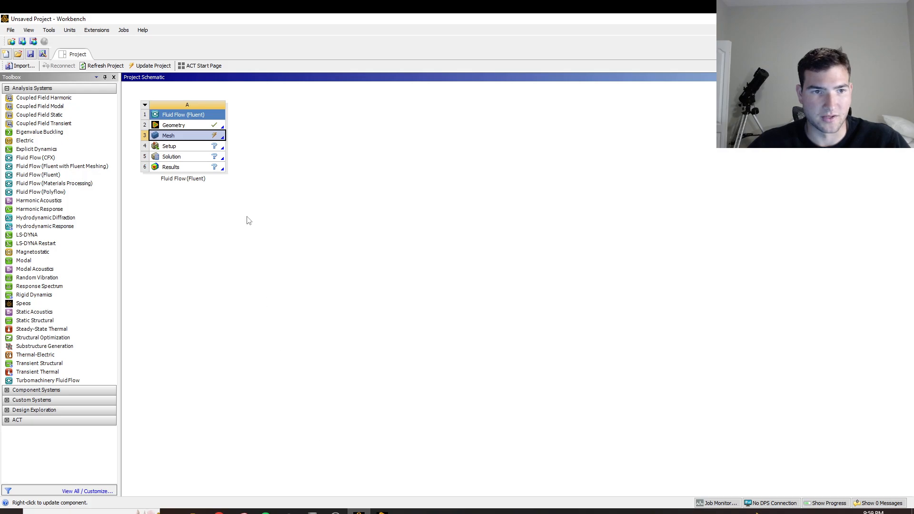
{"action": "right_click", "coordinate": [175, 139]}
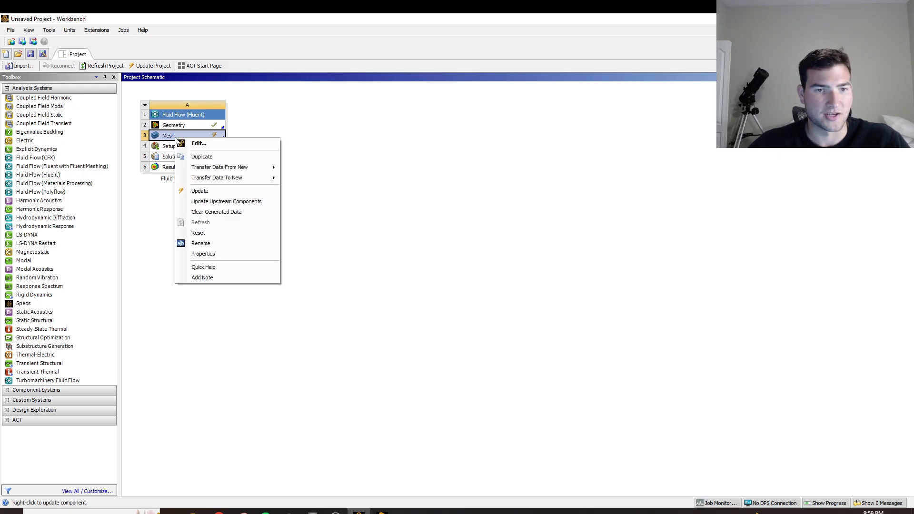
{"action": "left_click", "coordinate": [204, 191]}
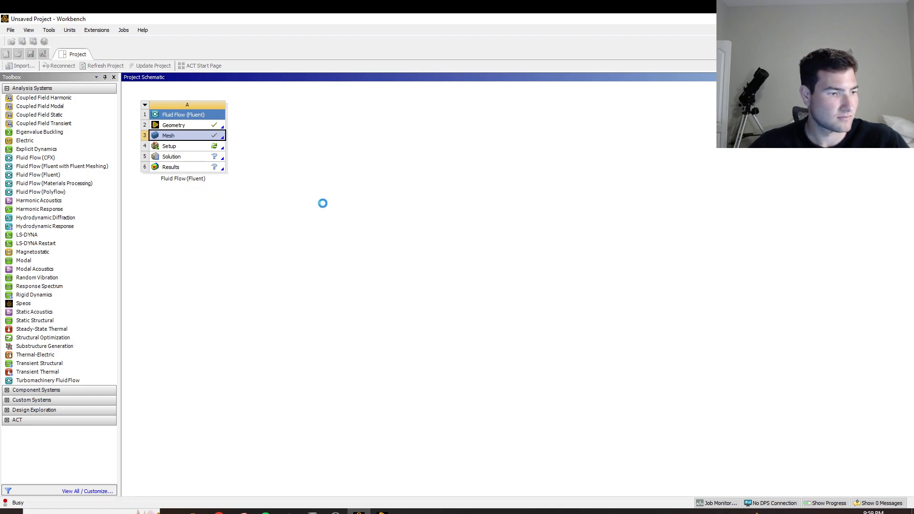
Launch Fluent from the system's Setup component with Double Precision and 1 solver process, and dismiss the behavioral changes notice.
{"action": "double_click", "coordinate": [186, 147]}
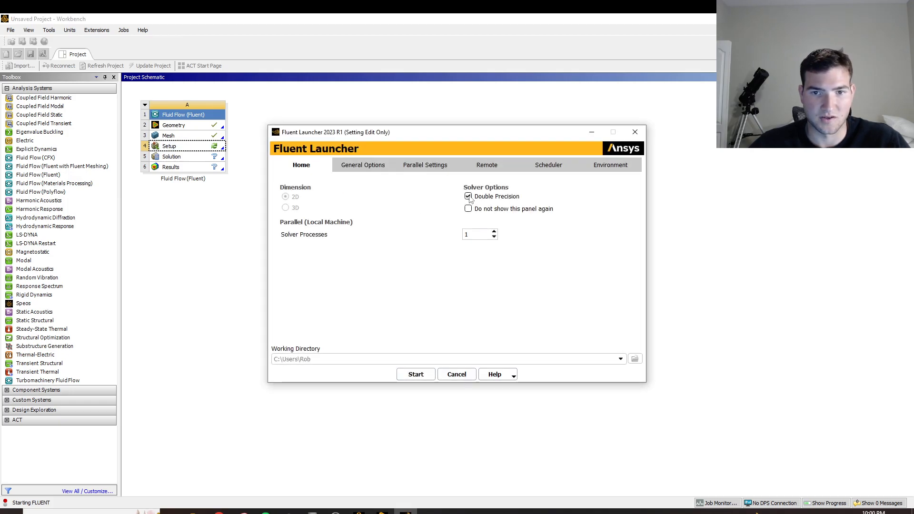
{"action": "left_click", "coordinate": [415, 374]}
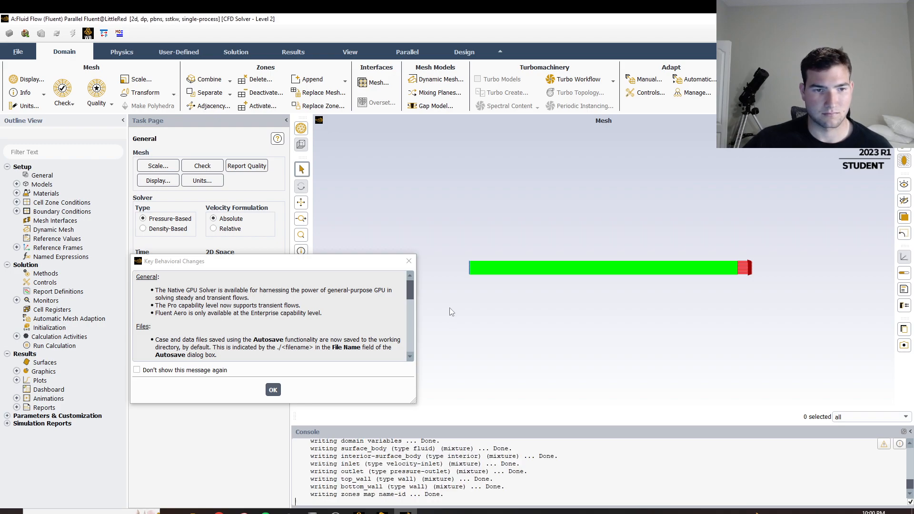
{"action": "left_click", "coordinate": [276, 390]}
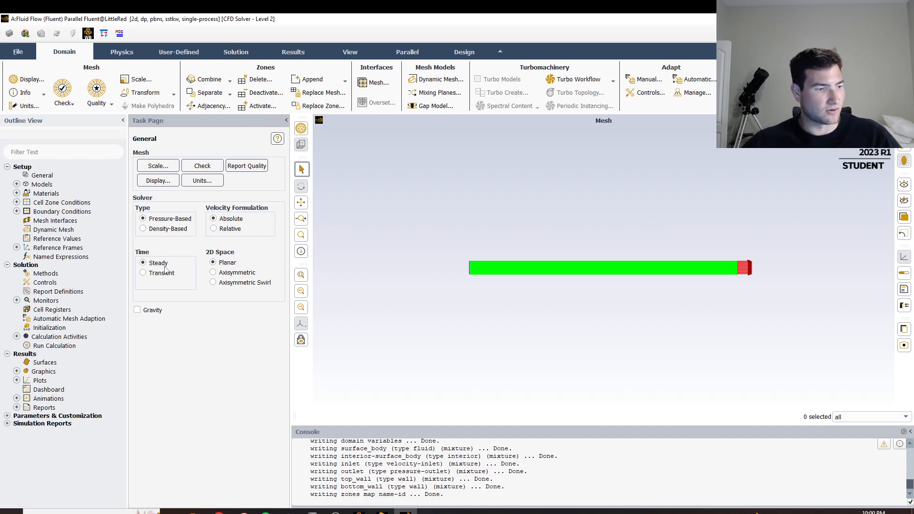
Change the viscous model from the available solver models to Laminar.
{"action": "left_click", "coordinate": [16, 184]}
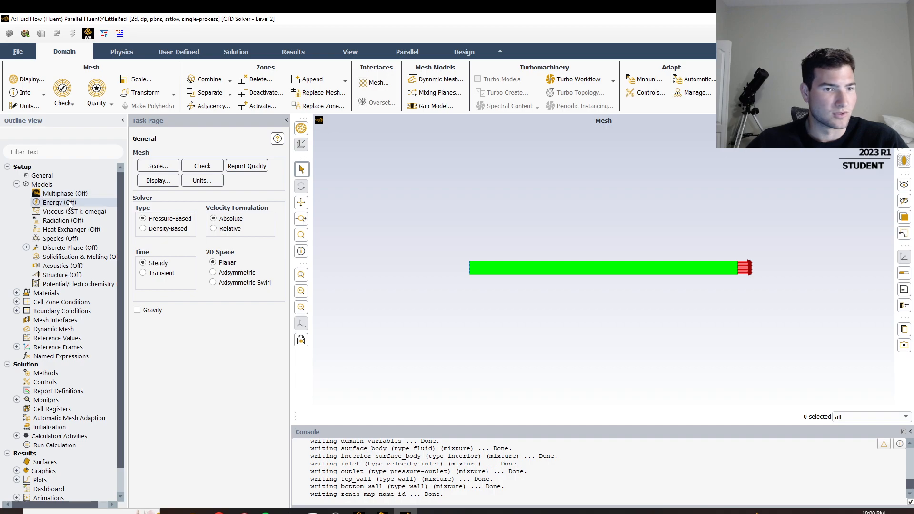
{"action": "double_click", "coordinate": [89, 211]}
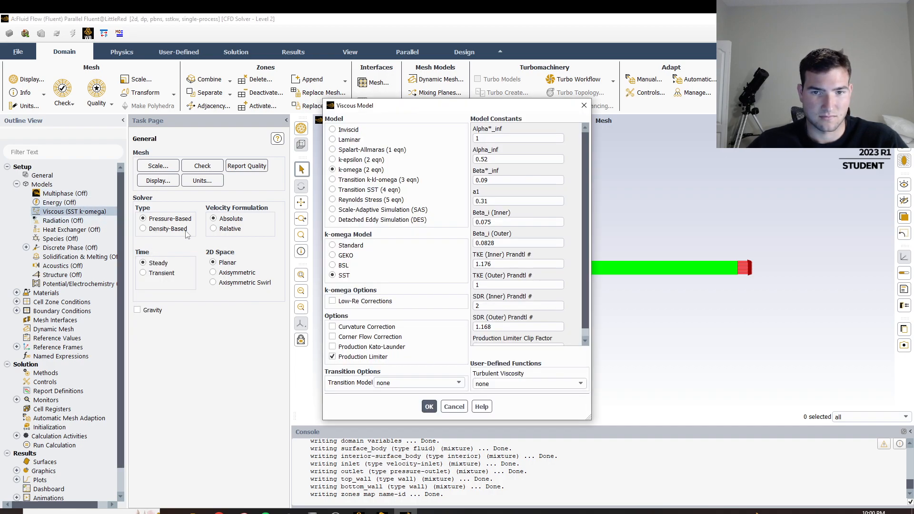
{"action": "left_click", "coordinate": [335, 141]}
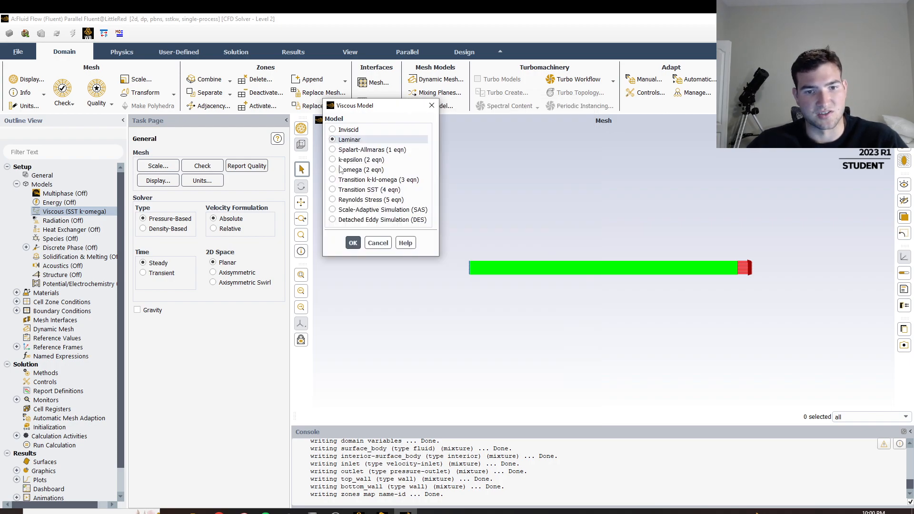
{"action": "left_click", "coordinate": [353, 243]}
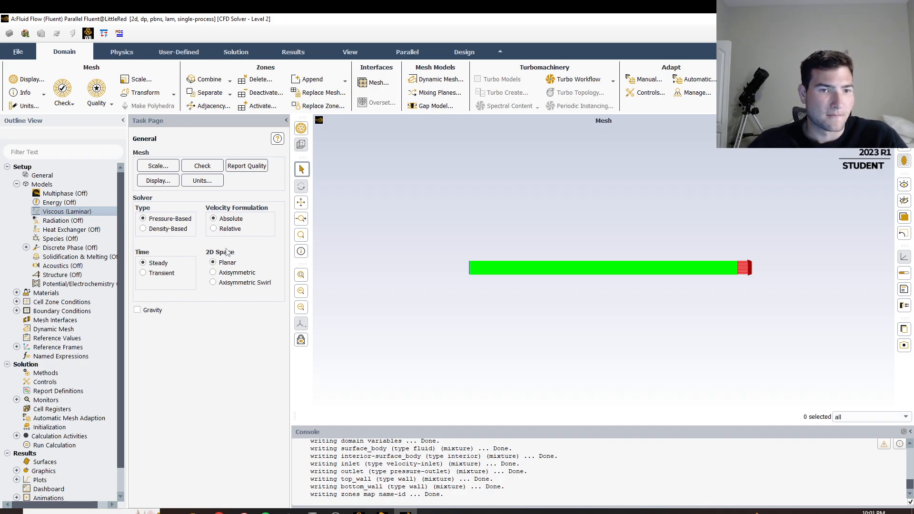
Edit the fluid material air to have a constant density of 1 kg/m³ and a constant viscosity of 0.0001 kg/(m s).
{"action": "left_click", "coordinate": [16, 293]}
{"action": "left_click", "coordinate": [26, 302]}
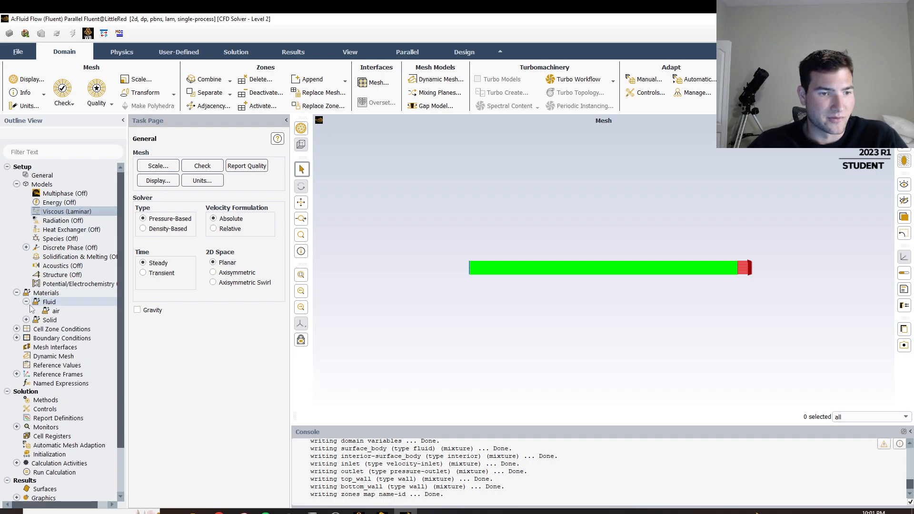
{"action": "double_click", "coordinate": [57, 311]}
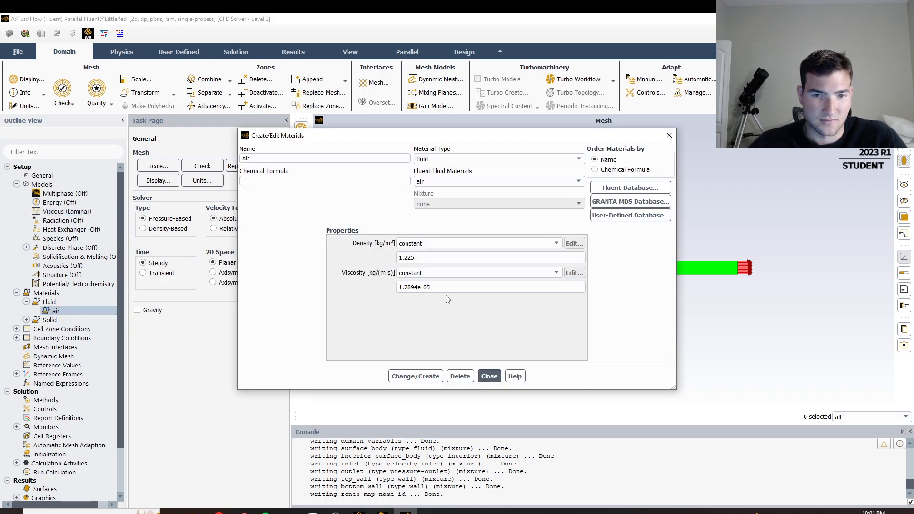
{"action": "left_click", "coordinate": [422, 258]}
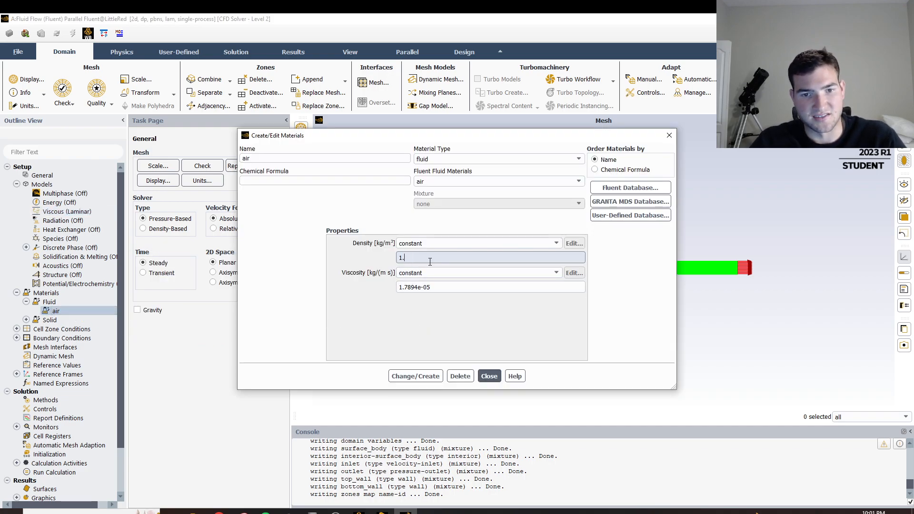
{"action": "key", "text": "BackSpace"}
{"action": "key", "text": "Tab"}
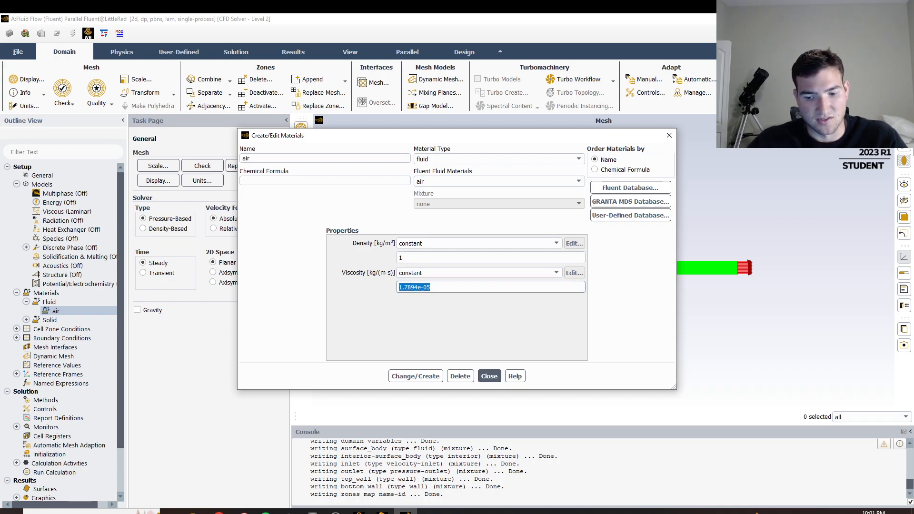
{"action": "key", "text": "BackSpace"}
{"action": "type", "text": ".00"}
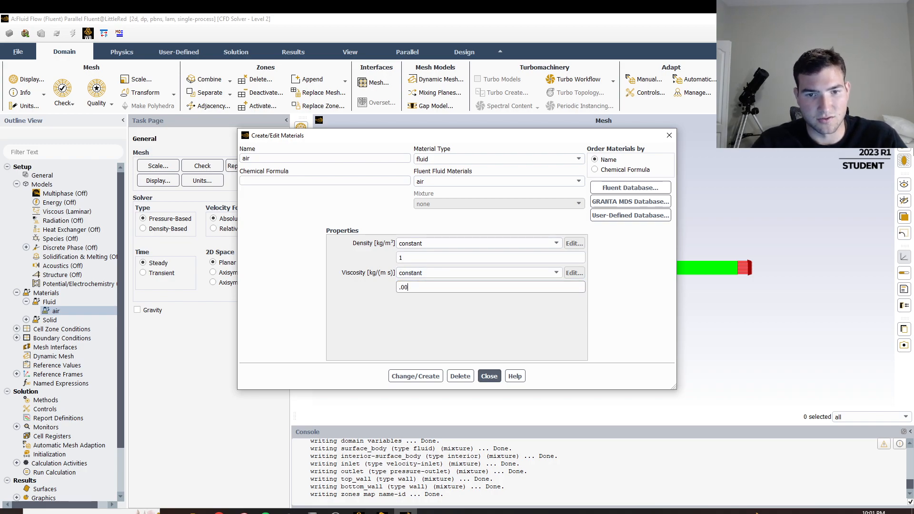
{"action": "type", "text": "01"}
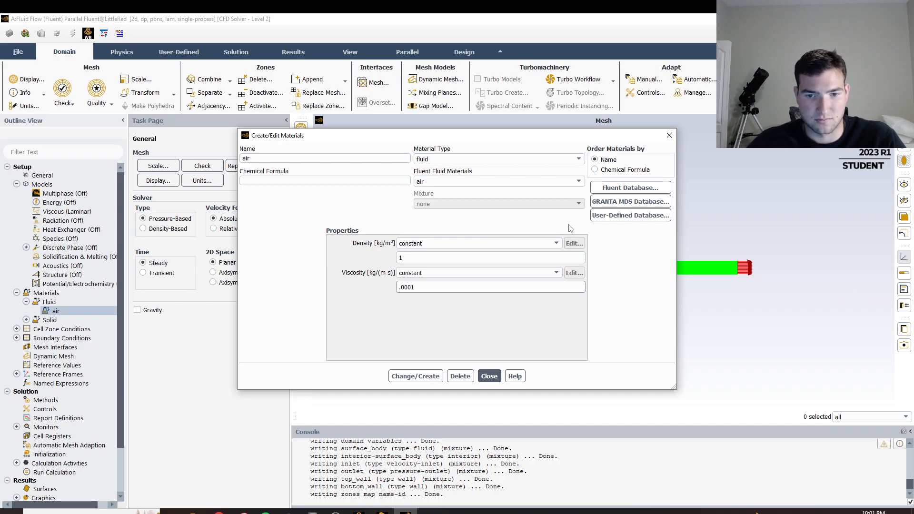
{"action": "left_click", "coordinate": [405, 375]}
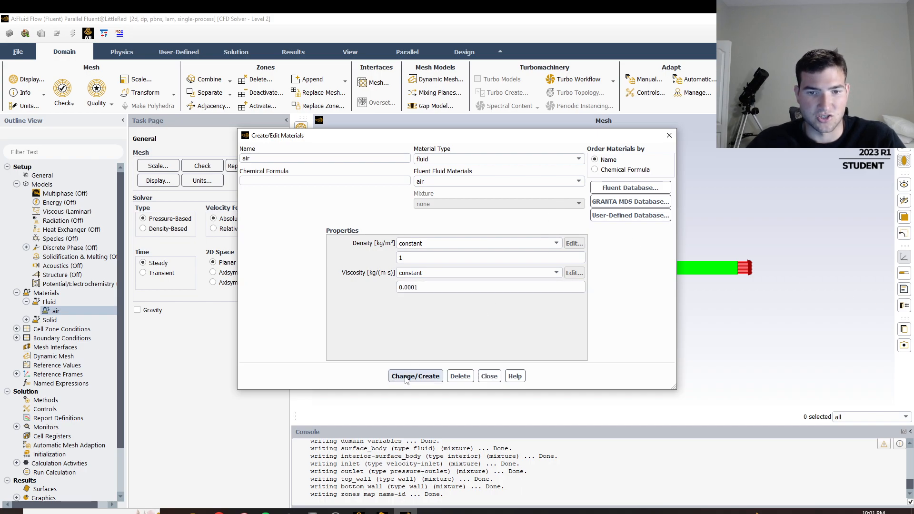
{"action": "left_click", "coordinate": [488, 377]}
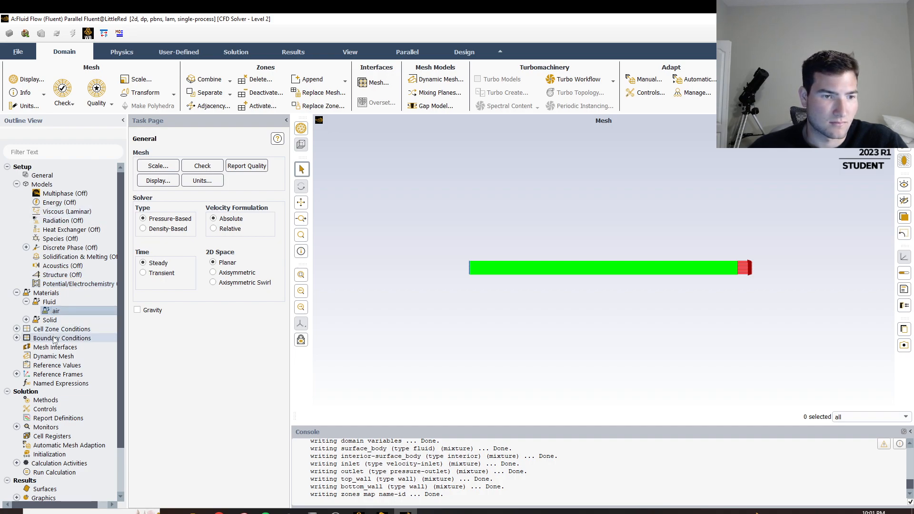
Check which material is assigned to the surface_body fluid cell zone.
{"action": "left_click", "coordinate": [17, 329]}
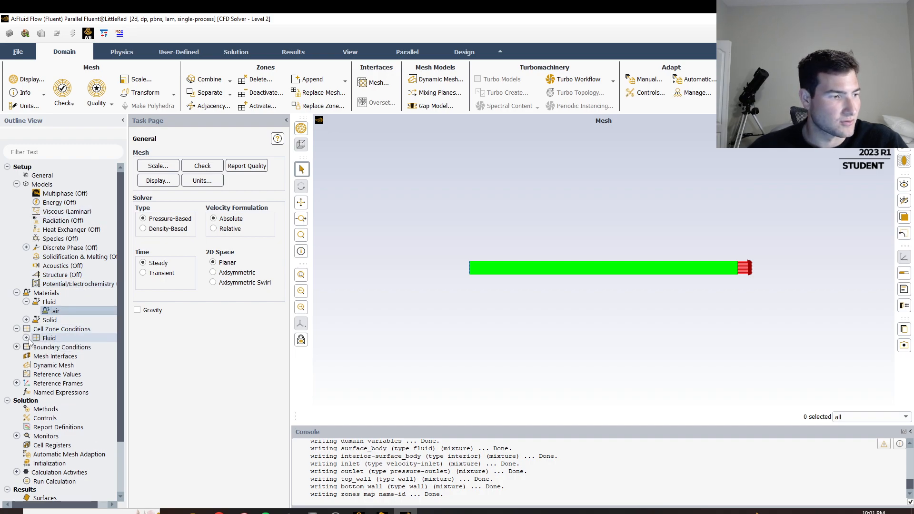
{"action": "left_click", "coordinate": [26, 338]}
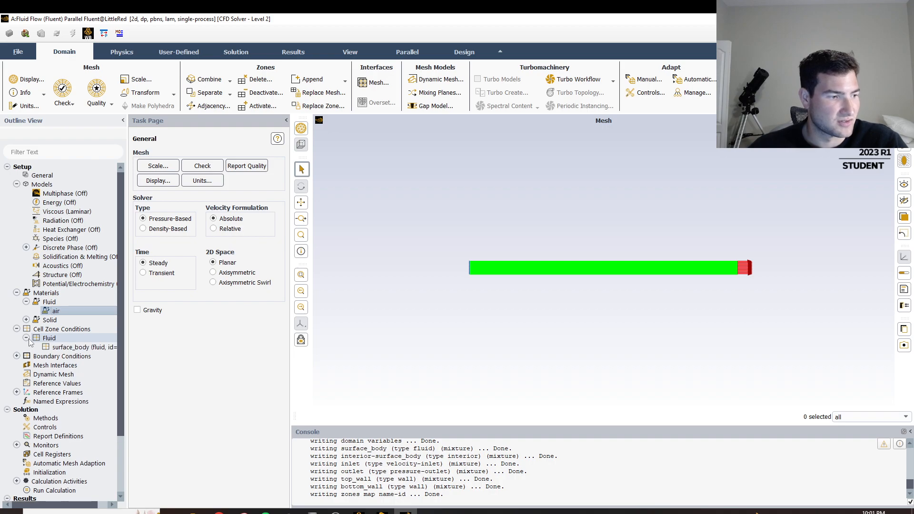
{"action": "left_click", "coordinate": [71, 348]}
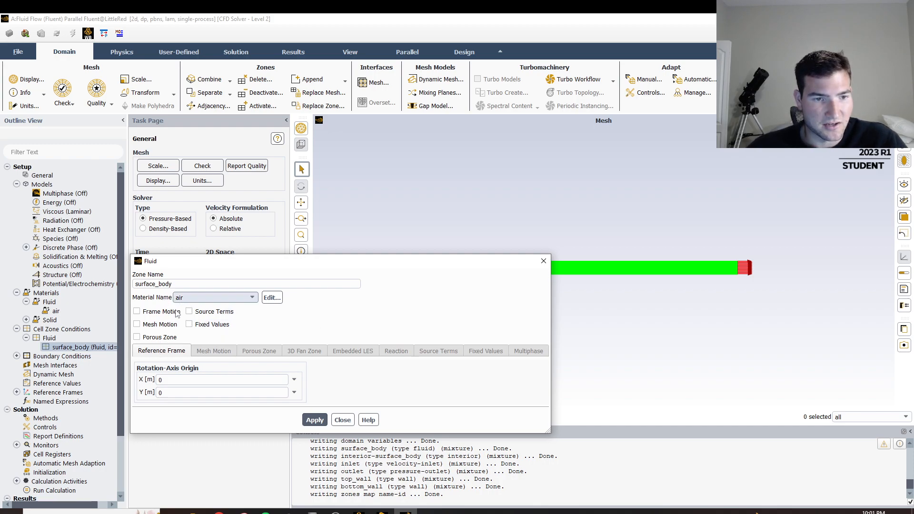
{"action": "left_click", "coordinate": [334, 420]}
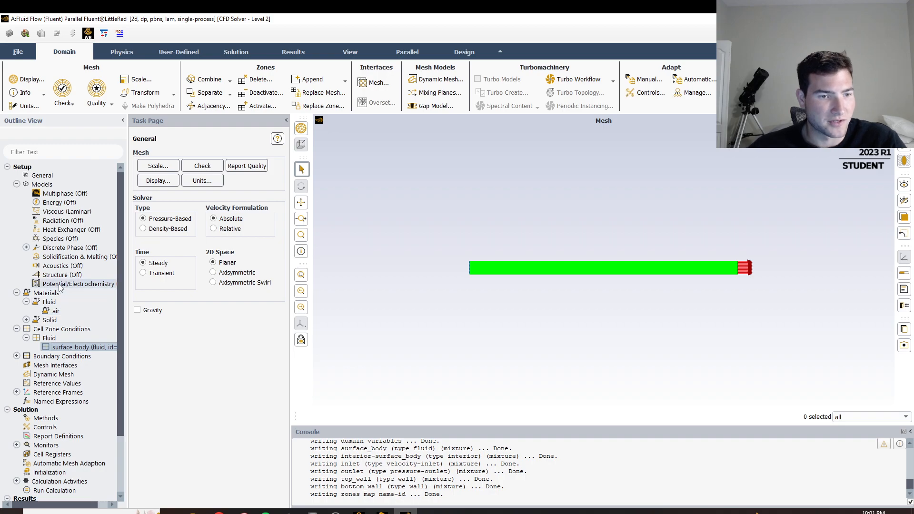
Set the inlet boundary's velocity magnitude to 3 m/s, normal to the boundary.
{"action": "double_click", "coordinate": [67, 357]}
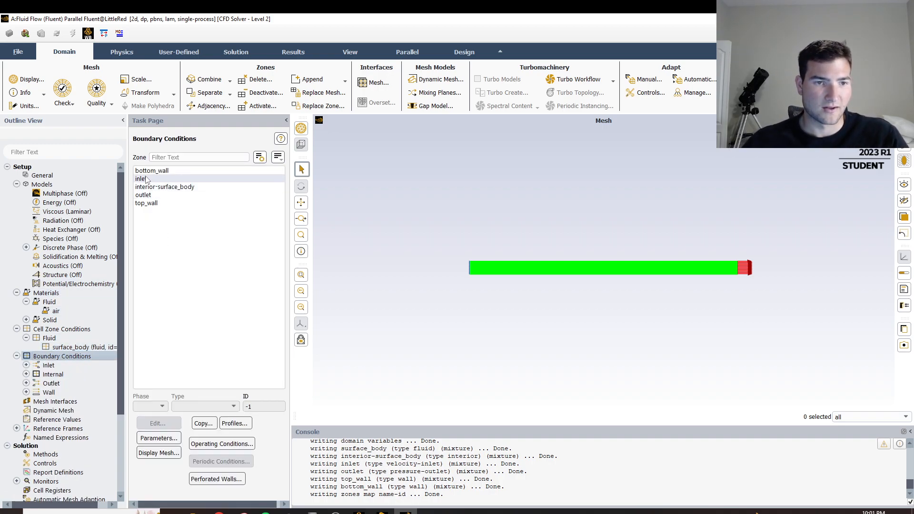
{"action": "left_click", "coordinate": [143, 179]}
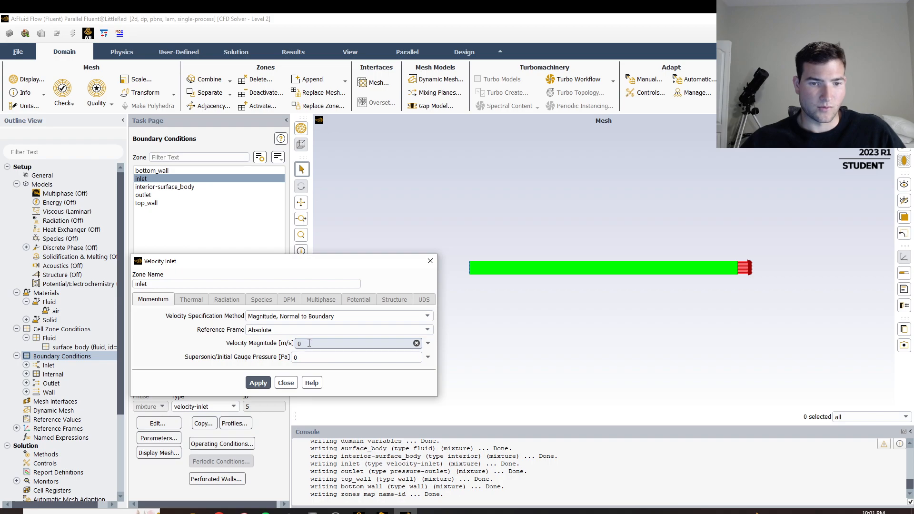
{"action": "left_click", "coordinate": [308, 342]}
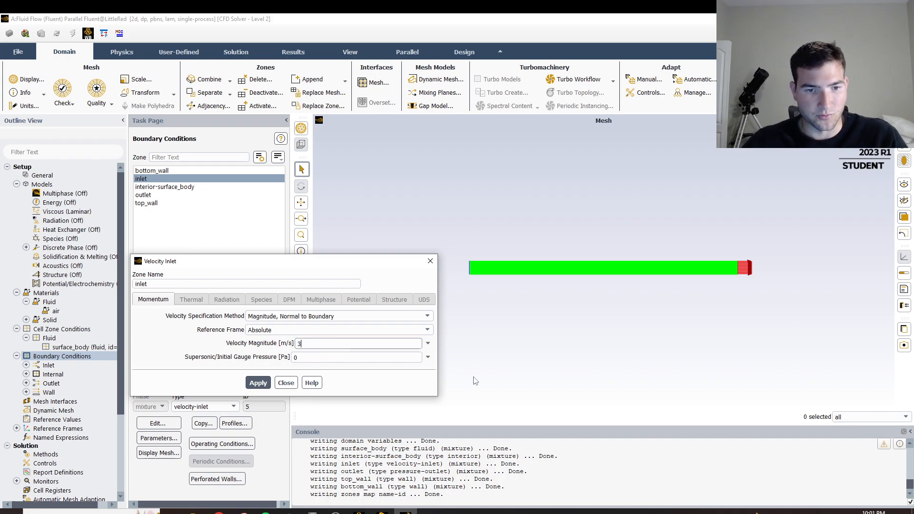
{"action": "left_click", "coordinate": [261, 385]}
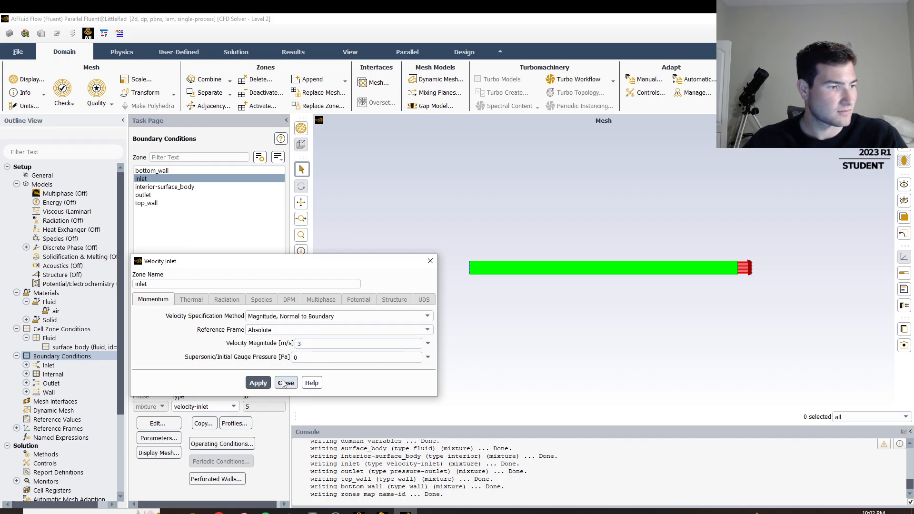
{"action": "left_click", "coordinate": [284, 383]}
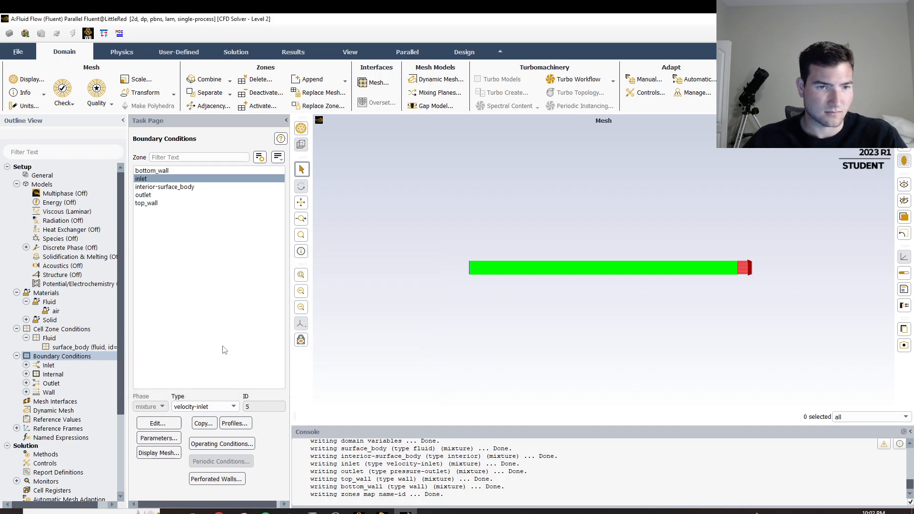
Review the momentum settings of the outlet boundary, including its gauge pressure and backflow options.
{"action": "left_click", "coordinate": [152, 195]}
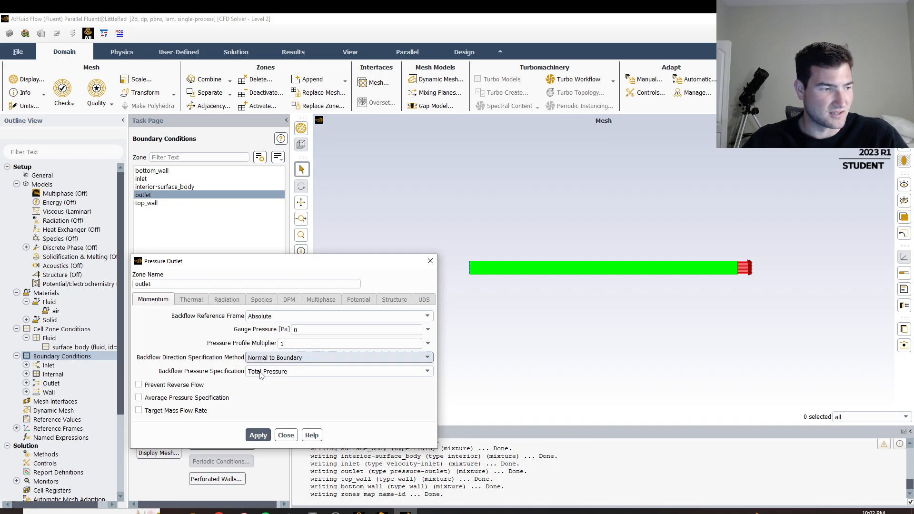
{"action": "left_click", "coordinate": [280, 435]}
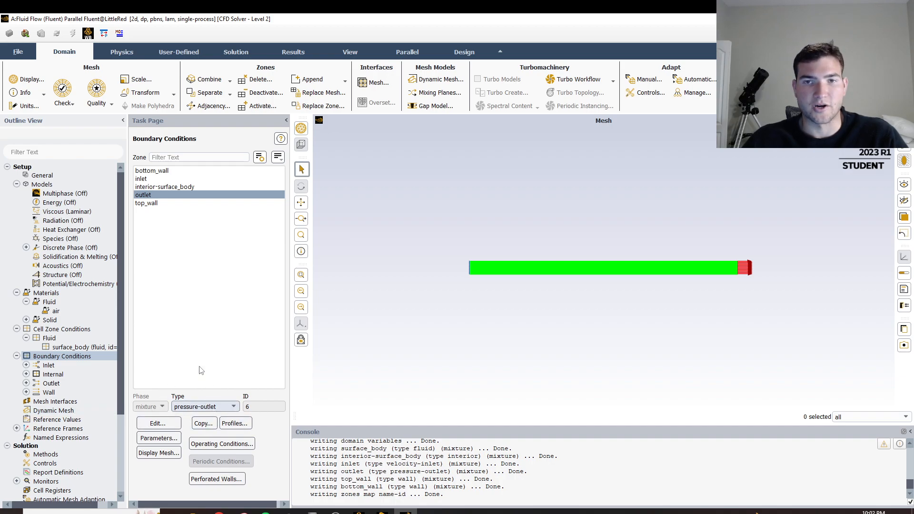
{"action": "left_click", "coordinate": [153, 179]}
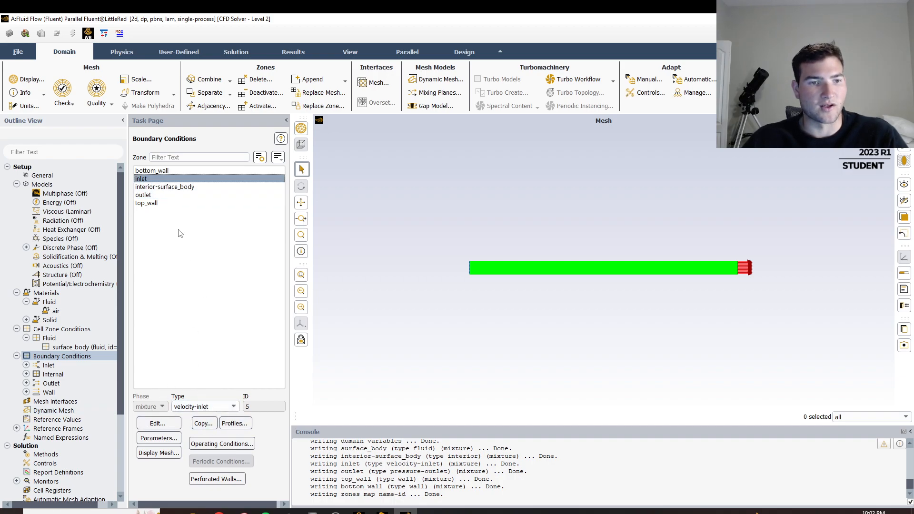
Review the wall motion and shear condition settings of the top_wall and bottom_wall boundaries.
{"action": "left_click", "coordinate": [159, 202]}
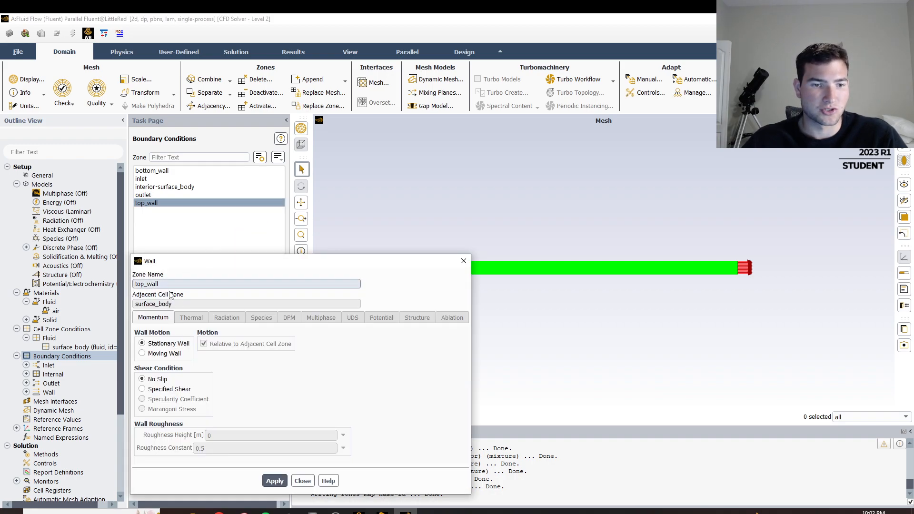
{"action": "left_click", "coordinate": [303, 481]}
{"action": "left_click", "coordinate": [152, 170]}
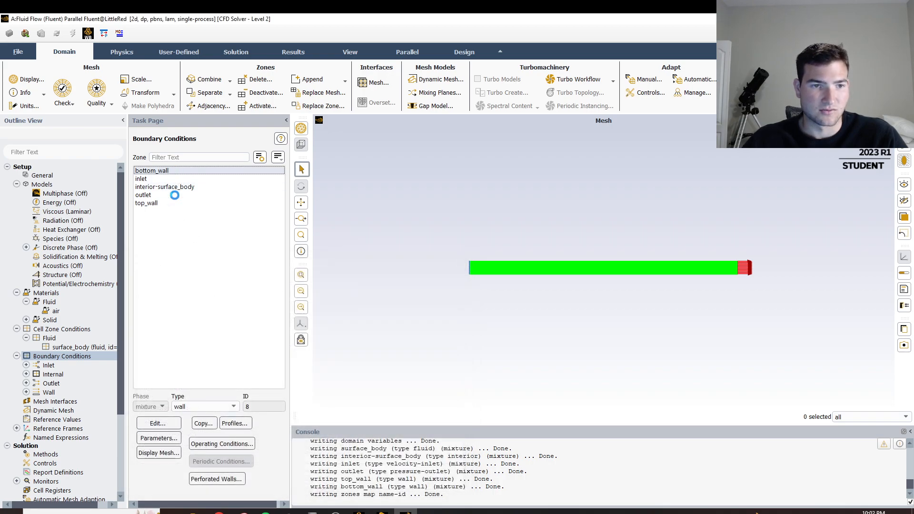
{"action": "left_click", "coordinate": [158, 422]}
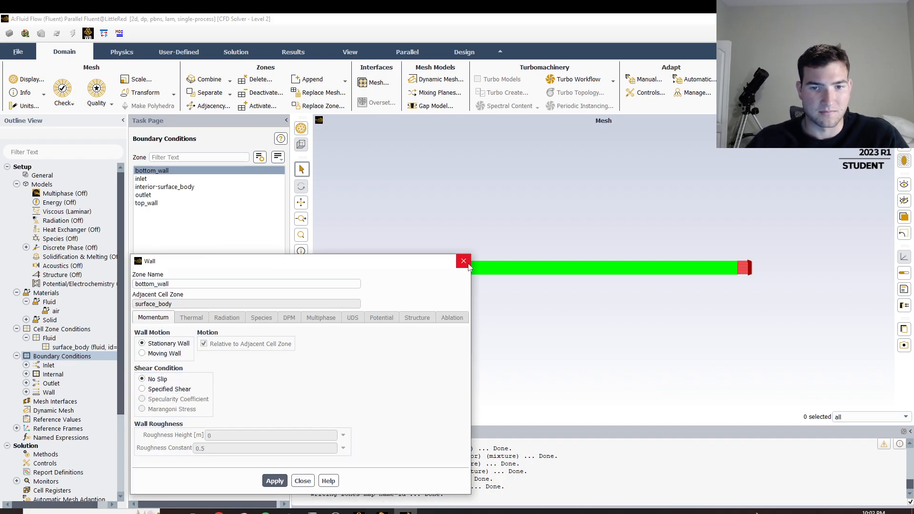
{"action": "left_click", "coordinate": [303, 483]}
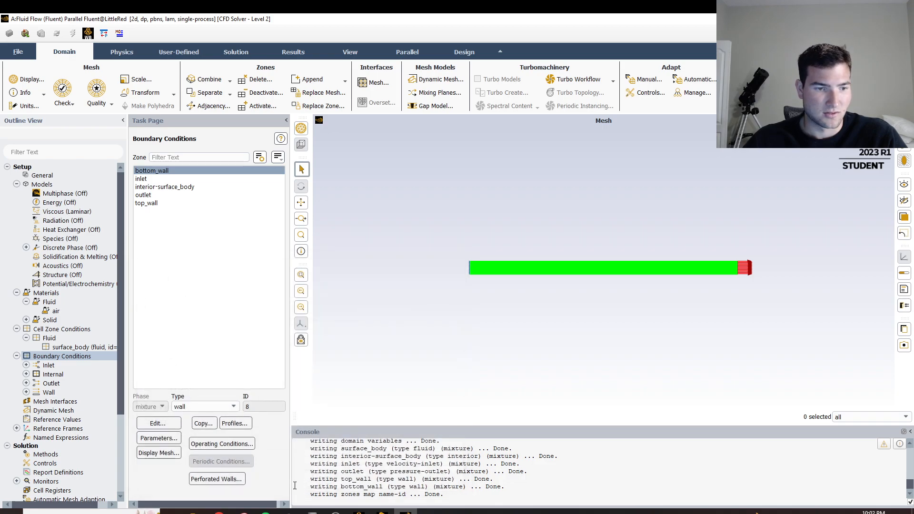
Compute the reference values from the inlet boundary.
{"action": "left_click", "coordinate": [66, 420]}
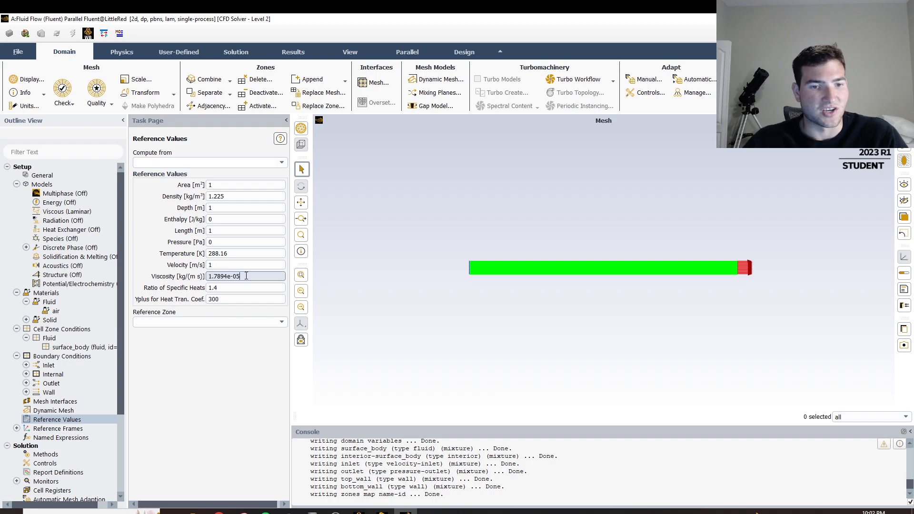
{"action": "double_click", "coordinate": [220, 276]}
{"action": "left_click", "coordinate": [244, 276]}
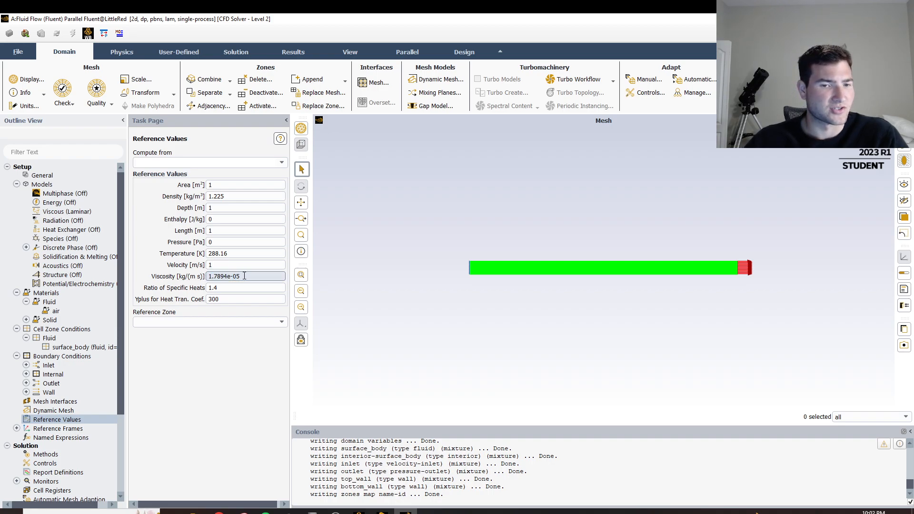
{"action": "left_click_drag", "start_coordinate": [244, 275], "coordinate": [212, 280]}
{"action": "left_click", "coordinate": [244, 164]}
{"action": "left_click", "coordinate": [283, 163]}
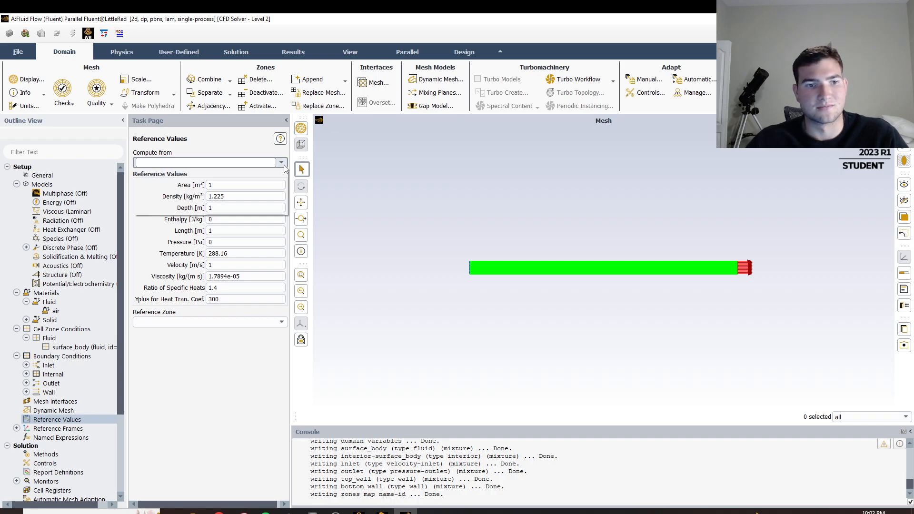
{"action": "left_click", "coordinate": [168, 192]}
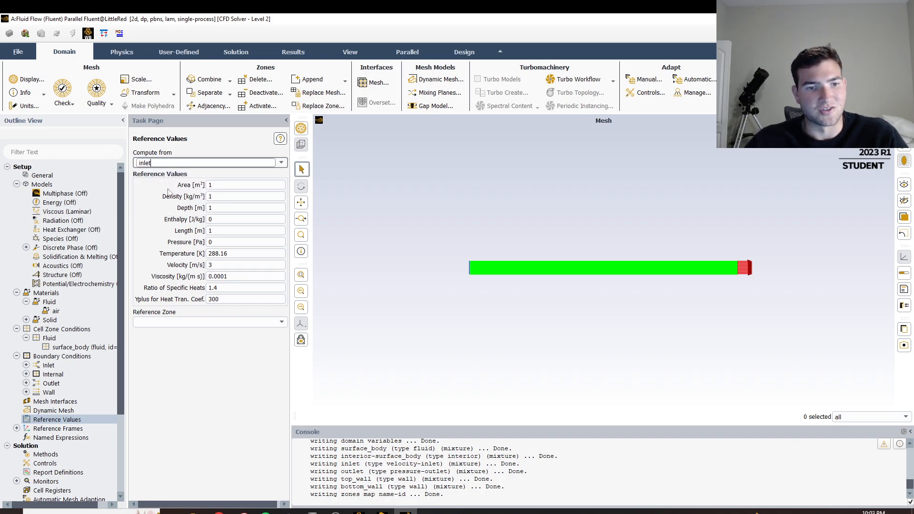
{"action": "left_click", "coordinate": [231, 275]}
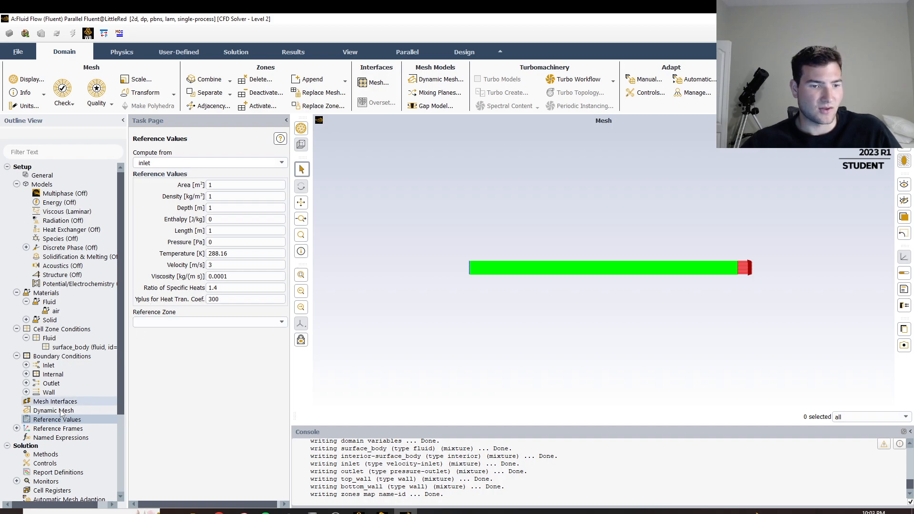
Initialize the solution using the Hybrid Initialization method.
{"action": "scroll", "coordinate": [55, 458], "scroll_direction": "down", "scroll_amount": 3}
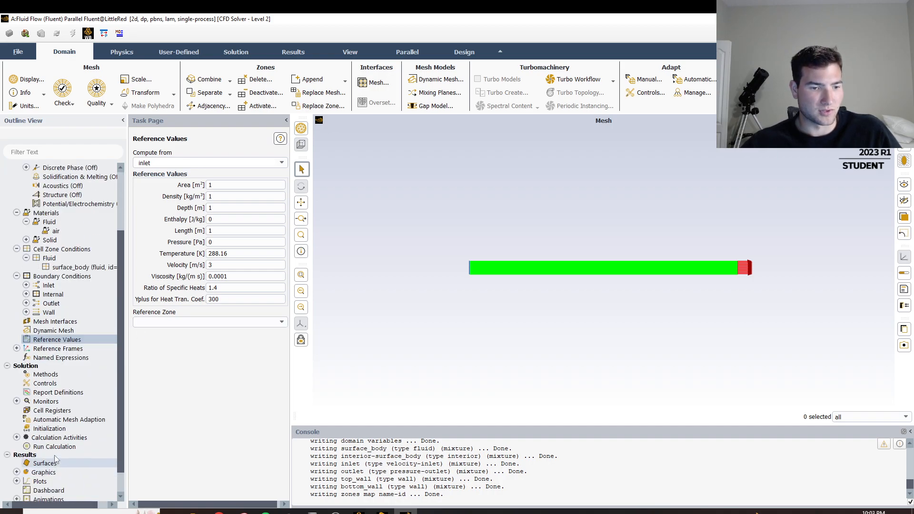
{"action": "left_click", "coordinate": [62, 430]}
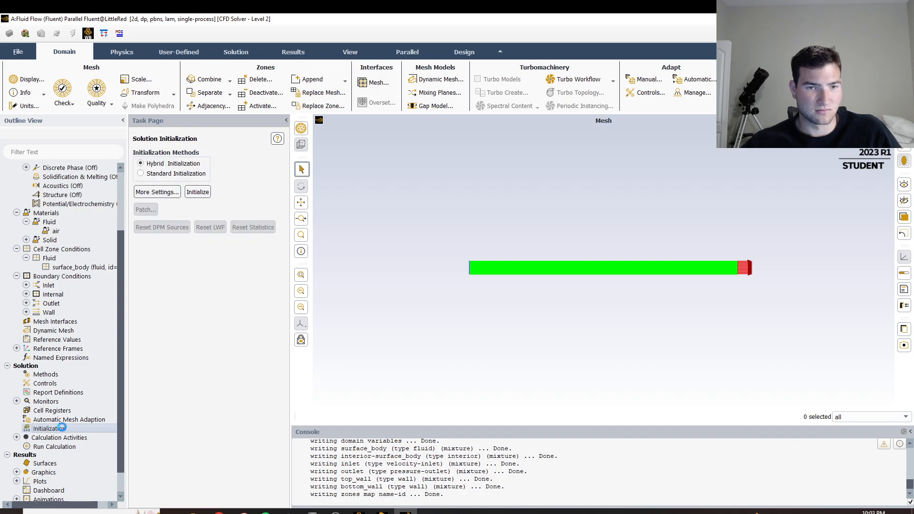
{"action": "left_click", "coordinate": [197, 192]}
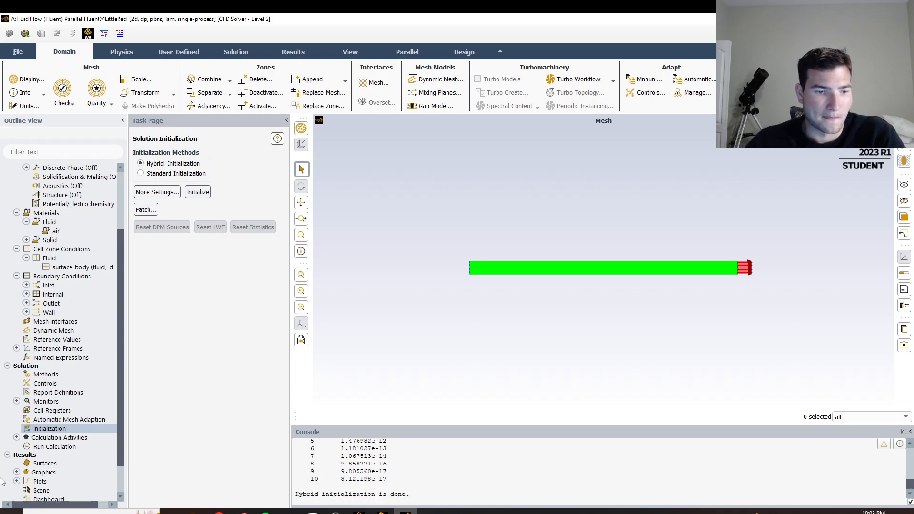
Run the calculation with 500 iterations and dismiss the completion notice.
{"action": "double_click", "coordinate": [40, 447]}
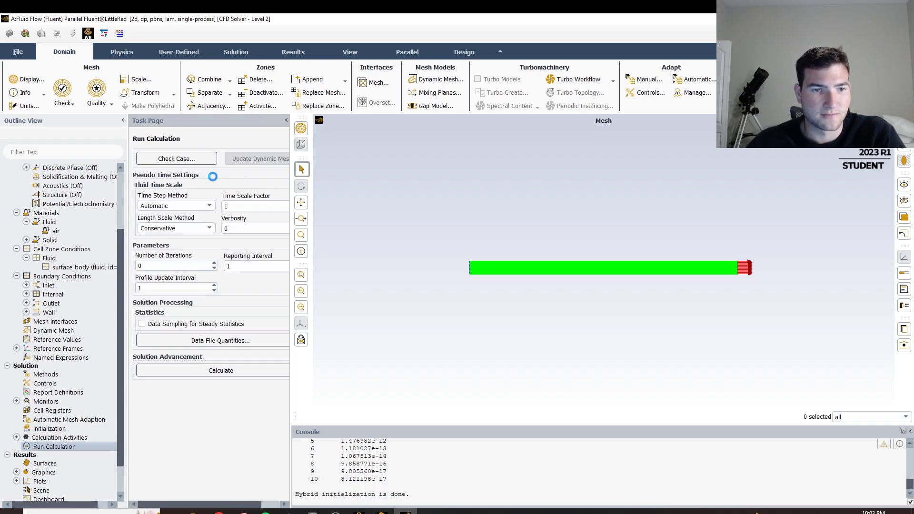
{"action": "left_click", "coordinate": [207, 268]}
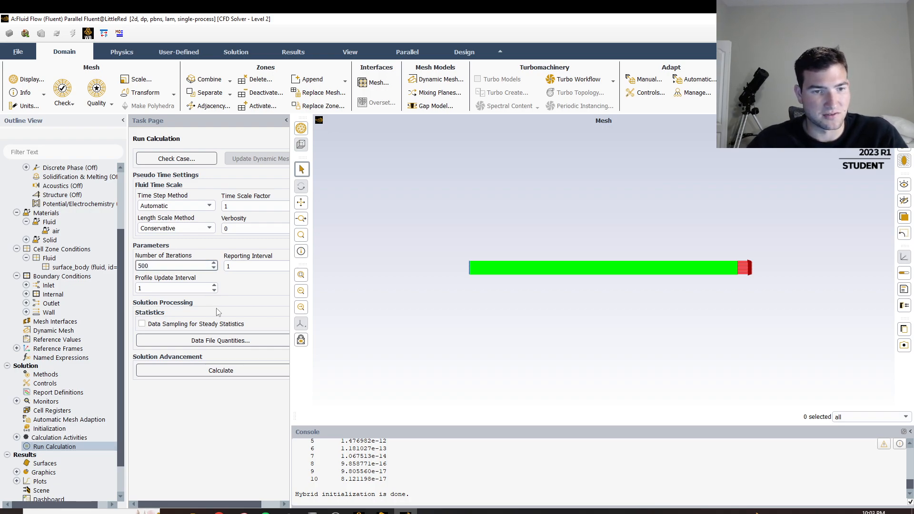
{"action": "left_click", "coordinate": [220, 370]}
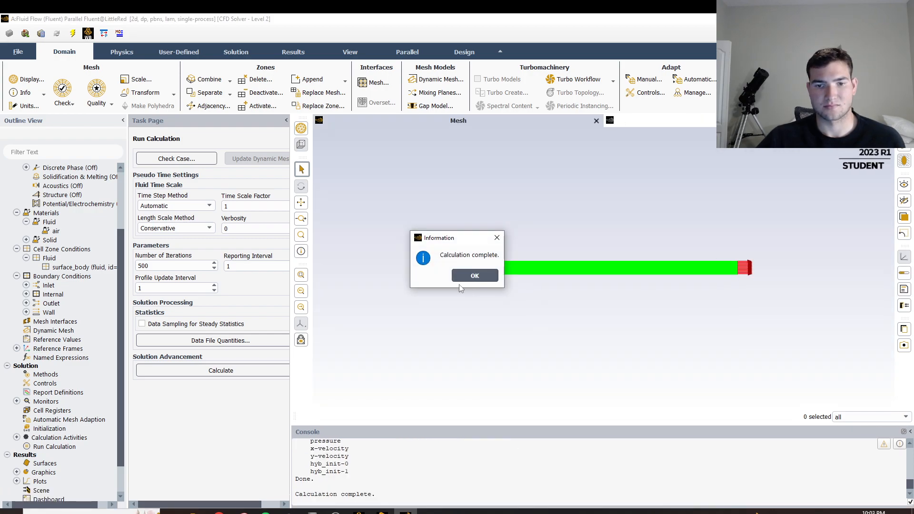
{"action": "left_click", "coordinate": [462, 277]}
Switch to Workbench, open the fluid flow system's Results in CFD-Post, and orient the view along the Z axis.
{"action": "left_click", "coordinate": [359, 511]}
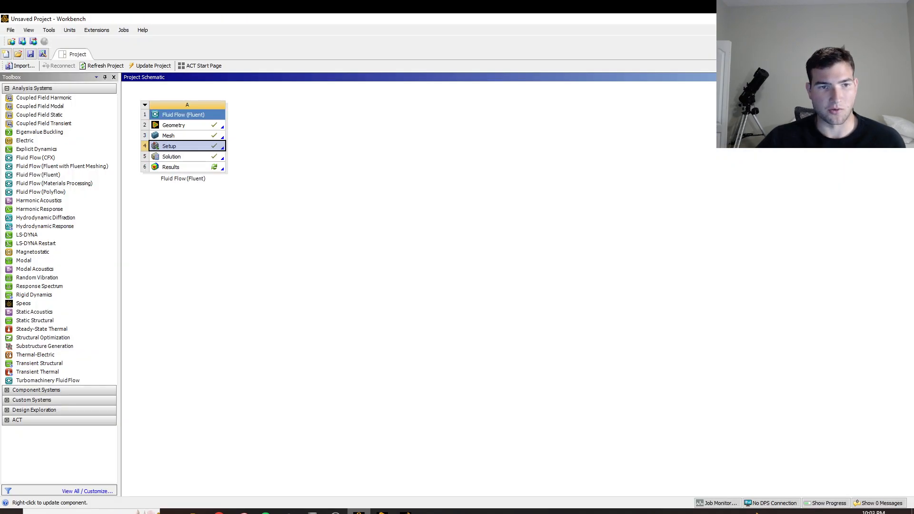
{"action": "double_click", "coordinate": [191, 170]}
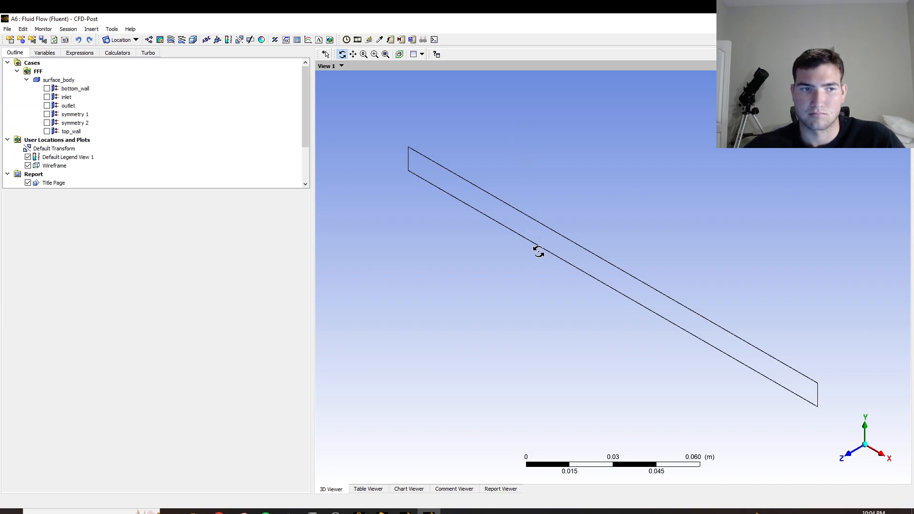
{"action": "left_click", "coordinate": [857, 456]}
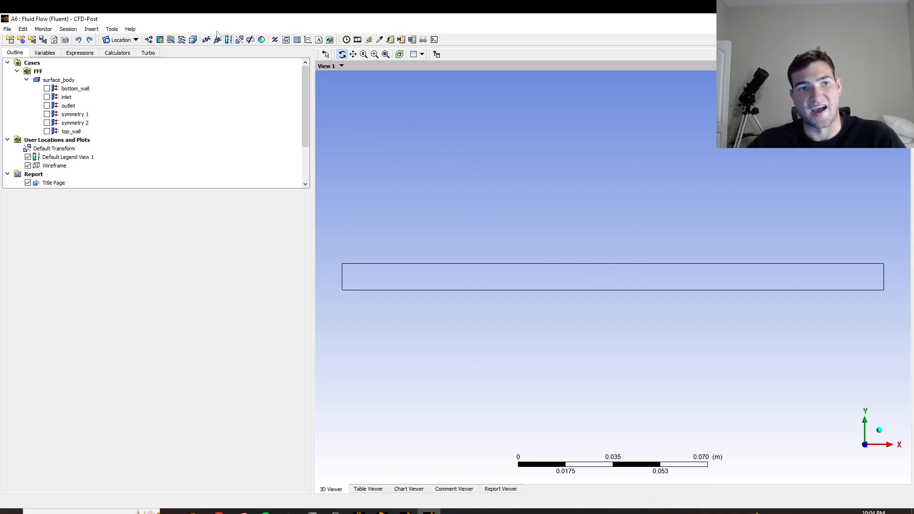
Insert a contour plot named velocity.
{"action": "left_click", "coordinate": [160, 39]}
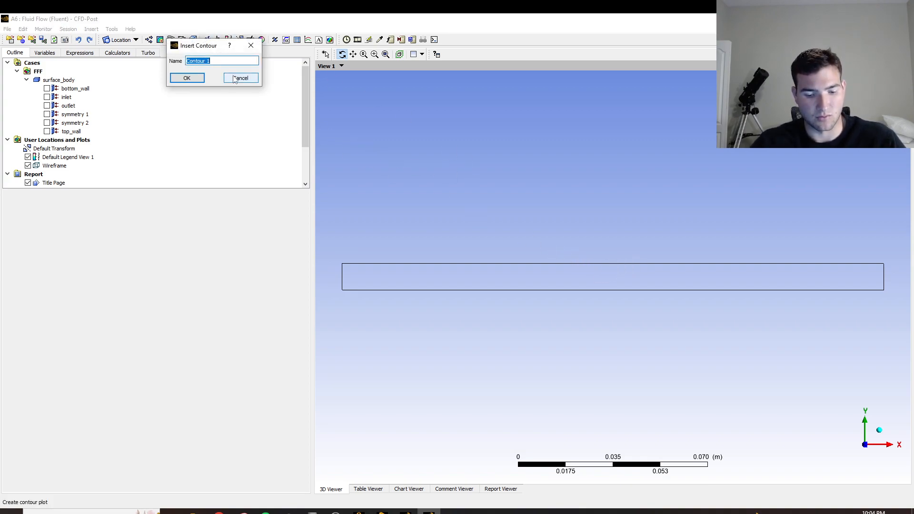
{"action": "type", "text": "velocity"}
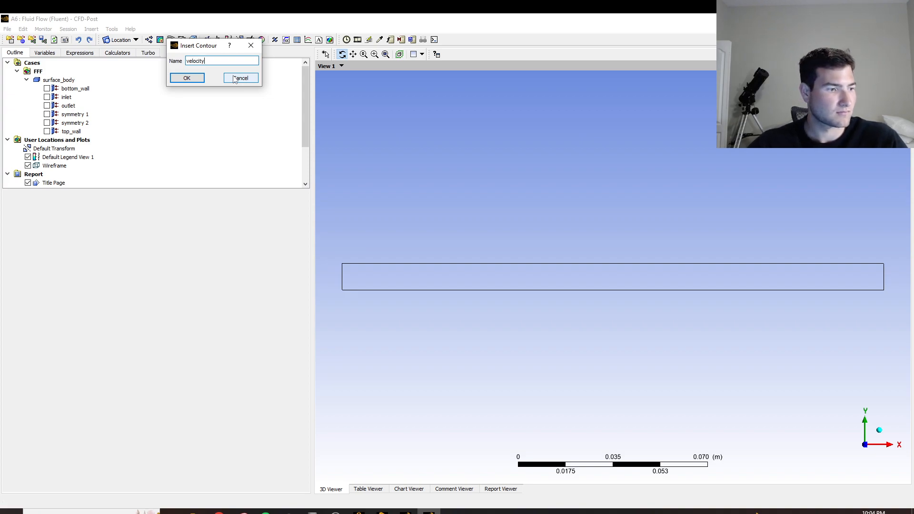
{"action": "left_click", "coordinate": [184, 79]}
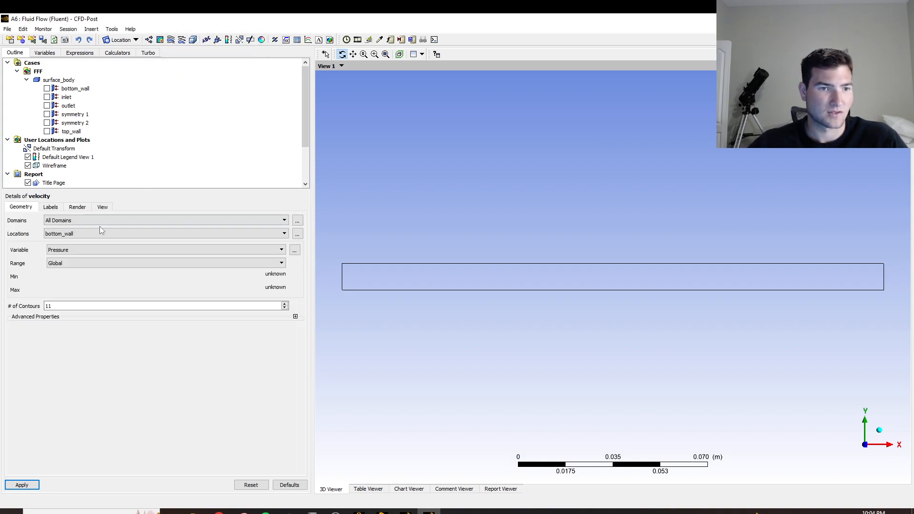
Plot the velocity contour on symmetry 1 with the variable Velocity u and 50 contours.
{"action": "left_click", "coordinate": [68, 233]}
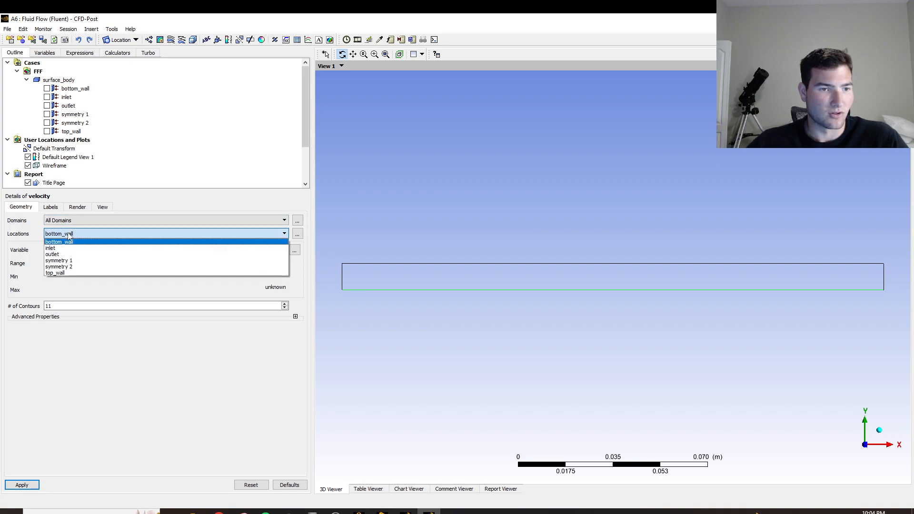
{"action": "left_click", "coordinate": [77, 261]}
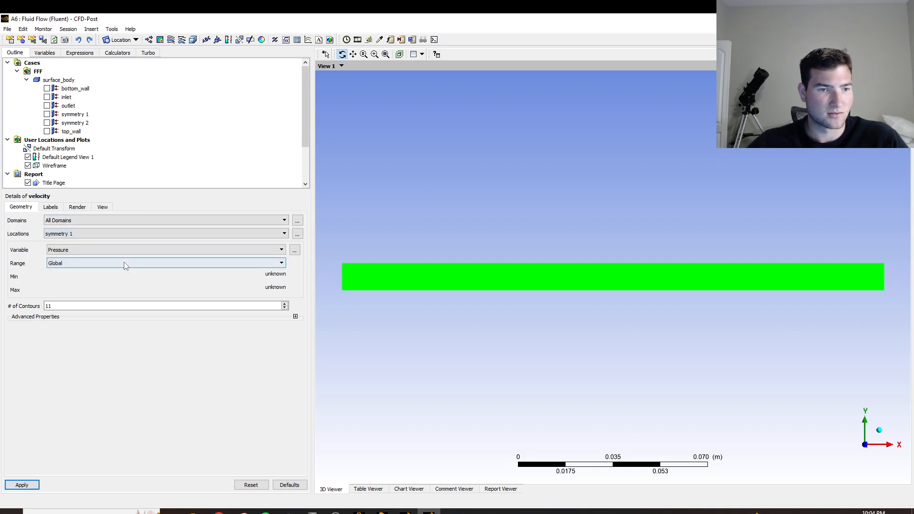
{"action": "left_click", "coordinate": [144, 251]}
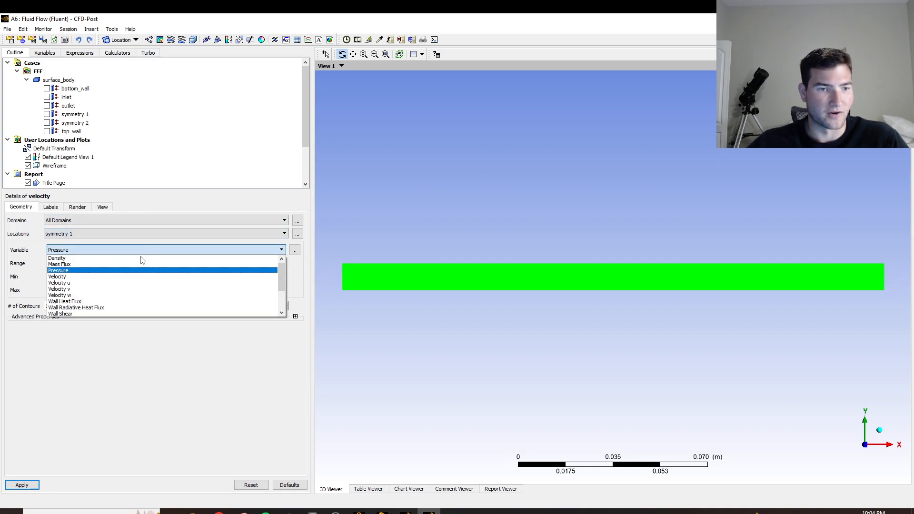
{"action": "left_click", "coordinate": [124, 283]}
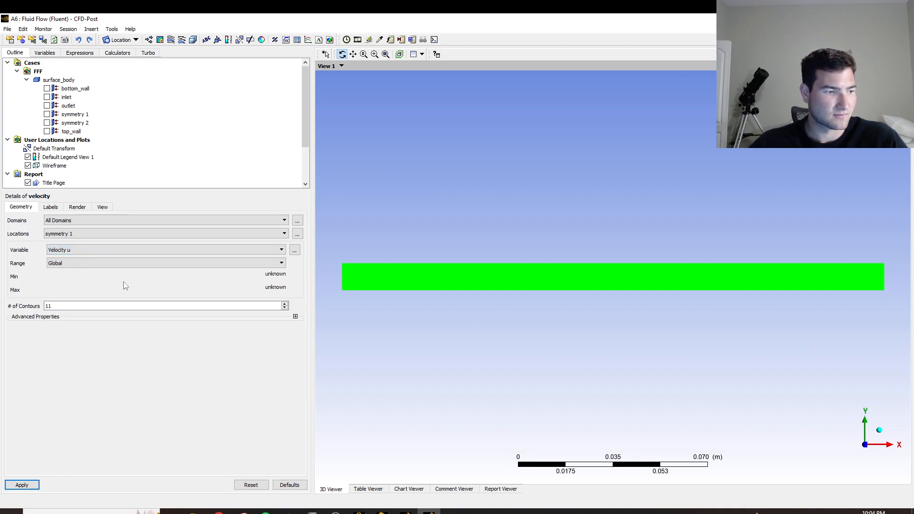
{"action": "double_click", "coordinate": [67, 305]}
{"action": "key", "text": "BackSpace"}
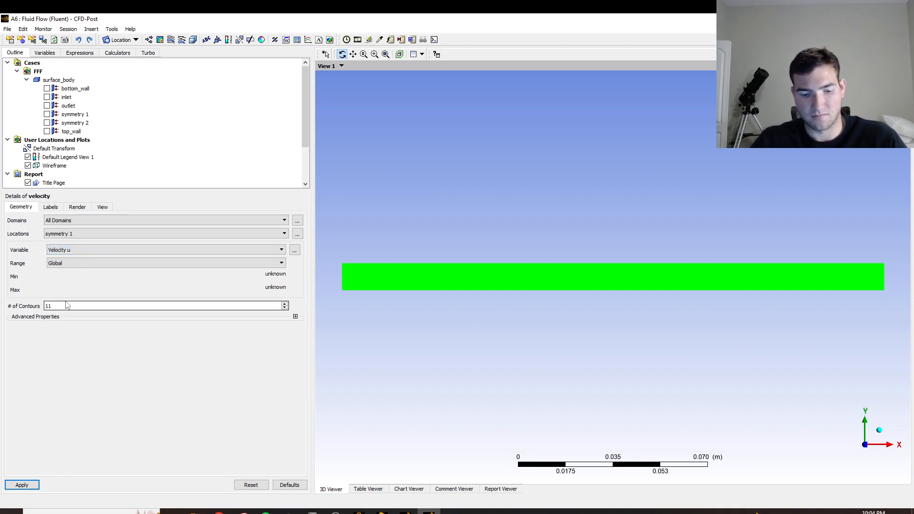
{"action": "type", "text": "50"}
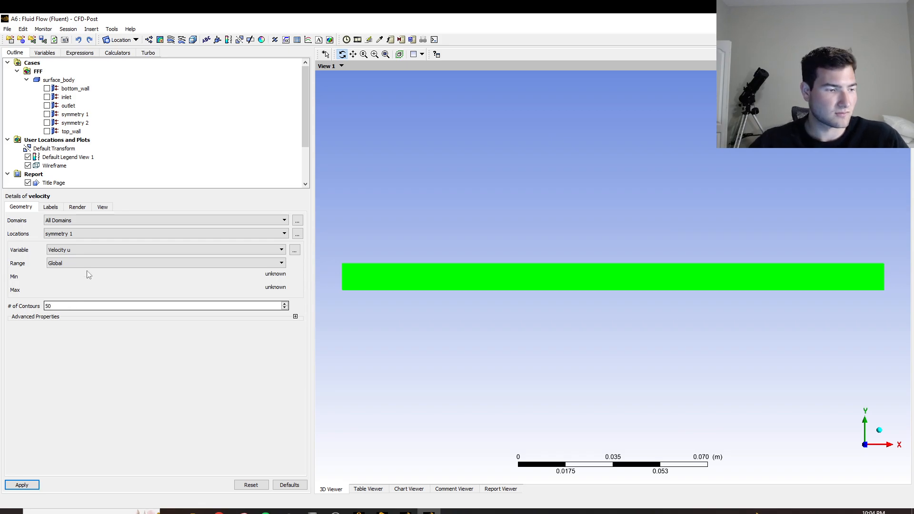
{"action": "left_click", "coordinate": [19, 484]}
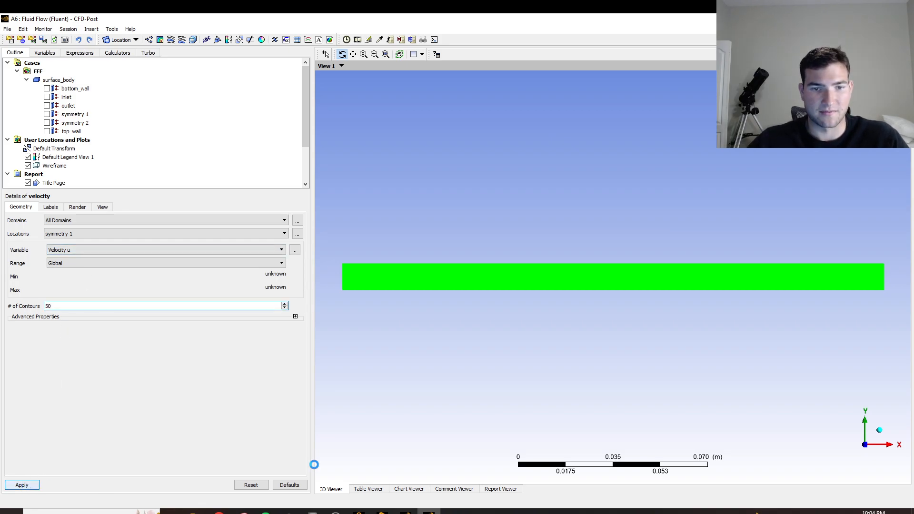
{"action": "left_click_drag", "start_coordinate": [542, 276], "coordinate": [572, 281]}
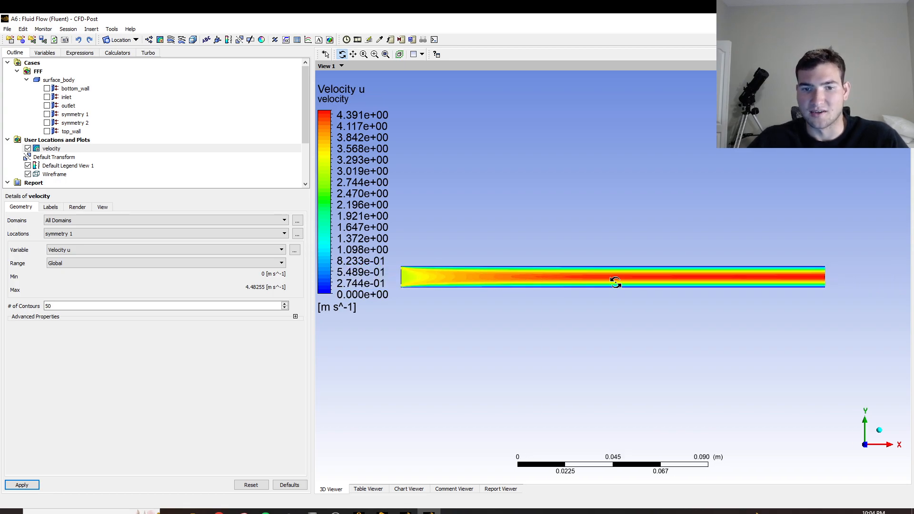
{"action": "left_click_drag", "start_coordinate": [618, 259], "coordinate": [599, 262]}
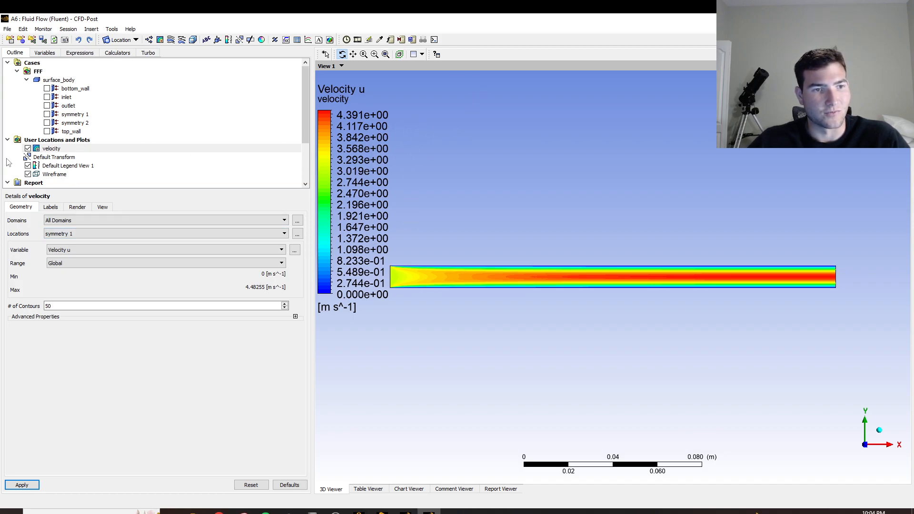
Open Default Legend View 1 for editing and set its orientation to horizontal.
{"action": "right_click", "coordinate": [82, 166]}
{"action": "left_click", "coordinate": [101, 174]}
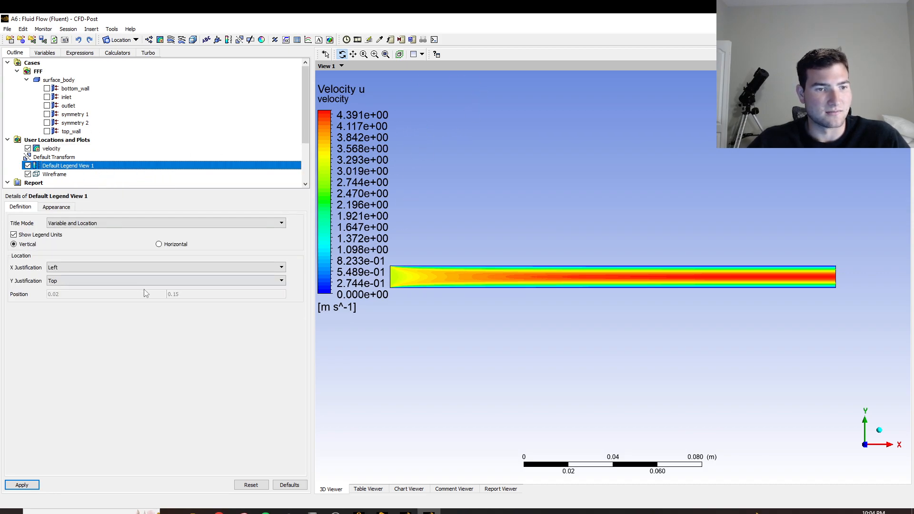
{"action": "left_click", "coordinate": [159, 244]}
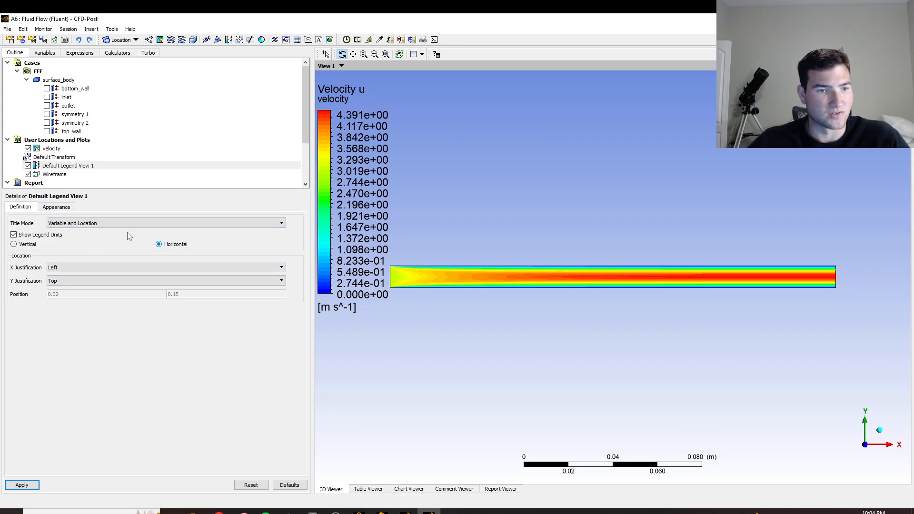
Set the legend's size to 1 and its aspect to 0.05.
{"action": "left_click", "coordinate": [55, 209]}
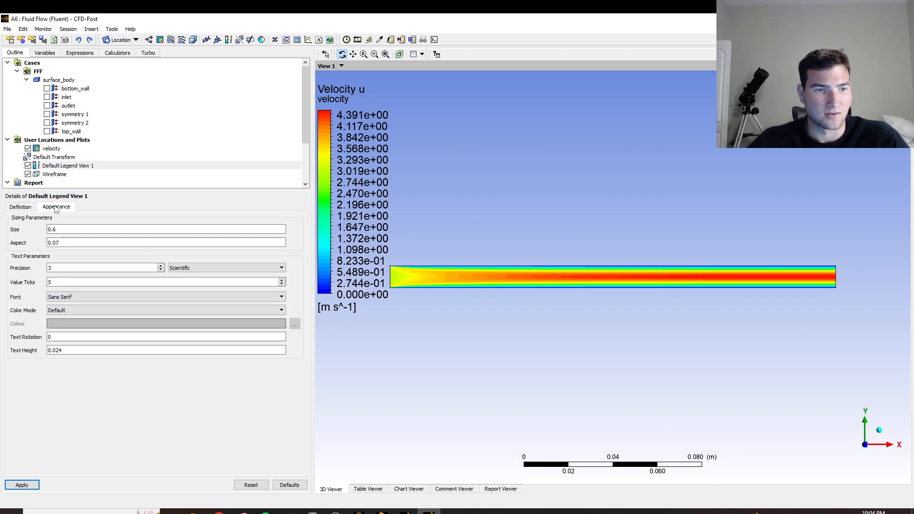
{"action": "left_click", "coordinate": [69, 231]}
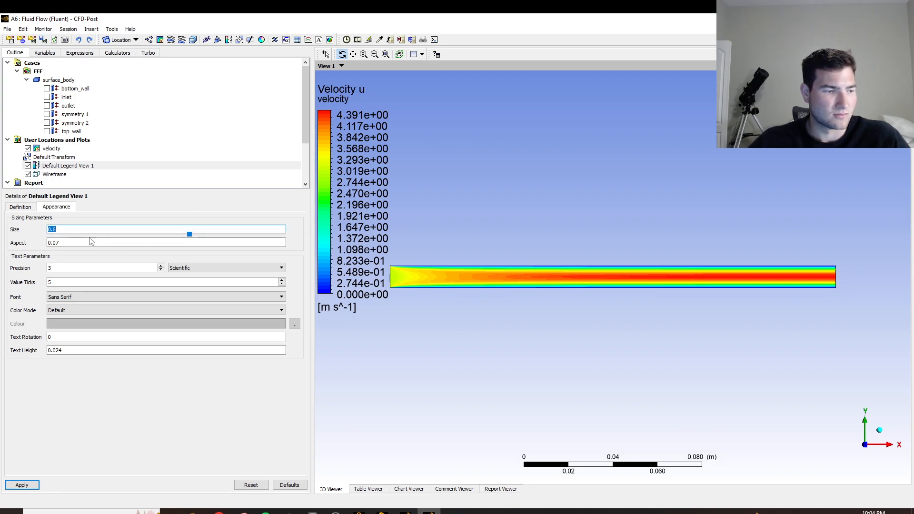
{"action": "type", "text": "1"}
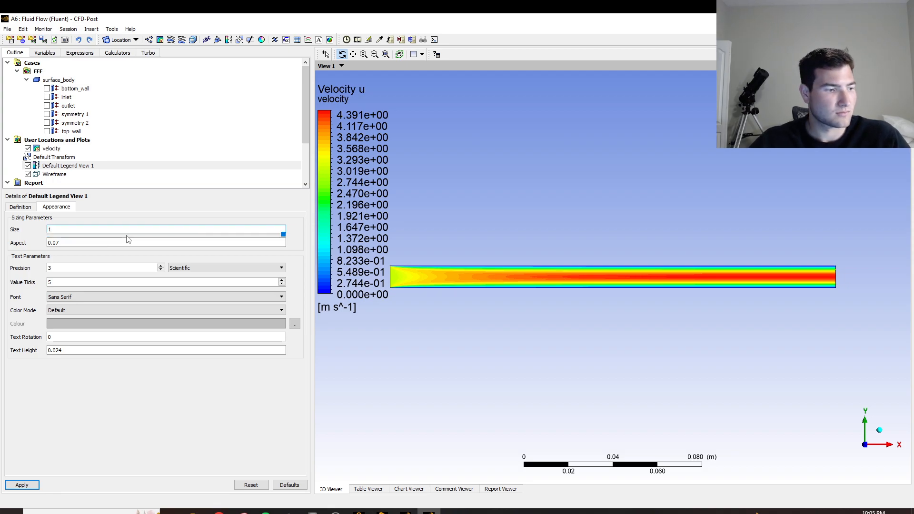
{"action": "left_click", "coordinate": [78, 244]}
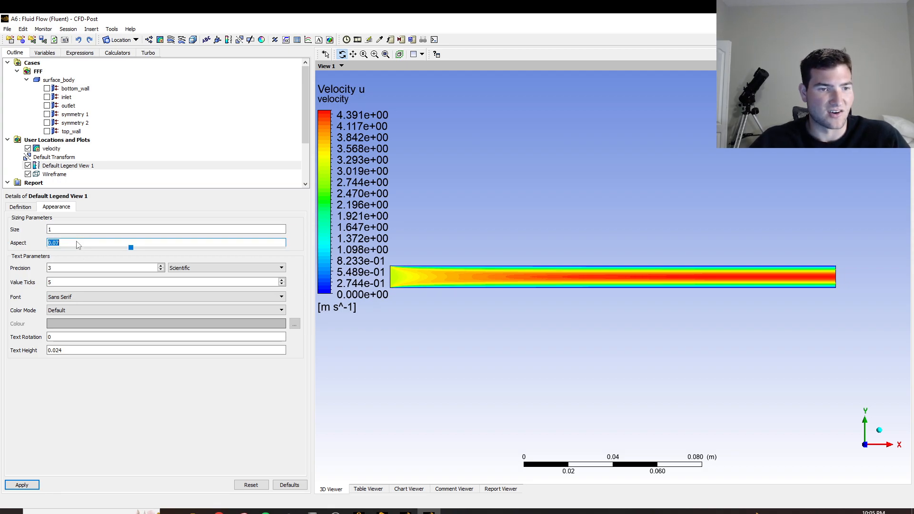
{"action": "type", "text": "0.05"}
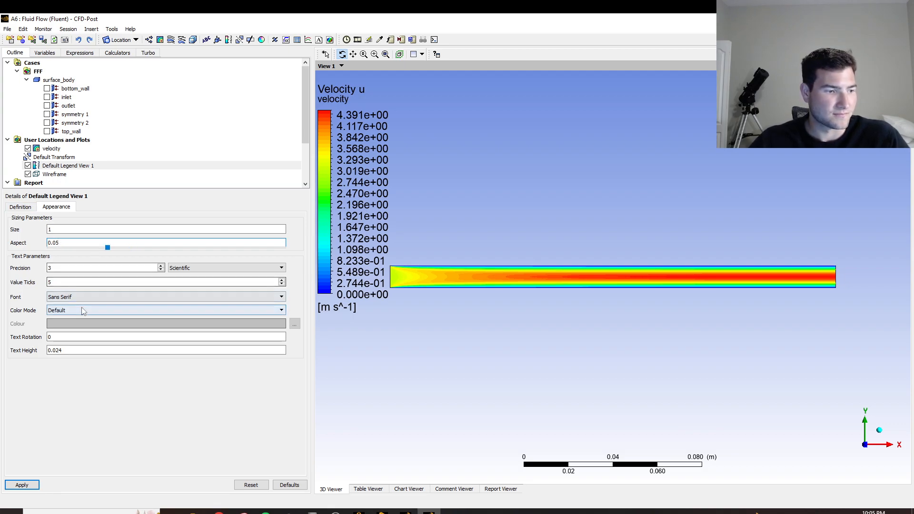
Set the legend's number precision to 1 in Fixed format and apply the legend changes.
{"action": "left_click", "coordinate": [115, 270]}
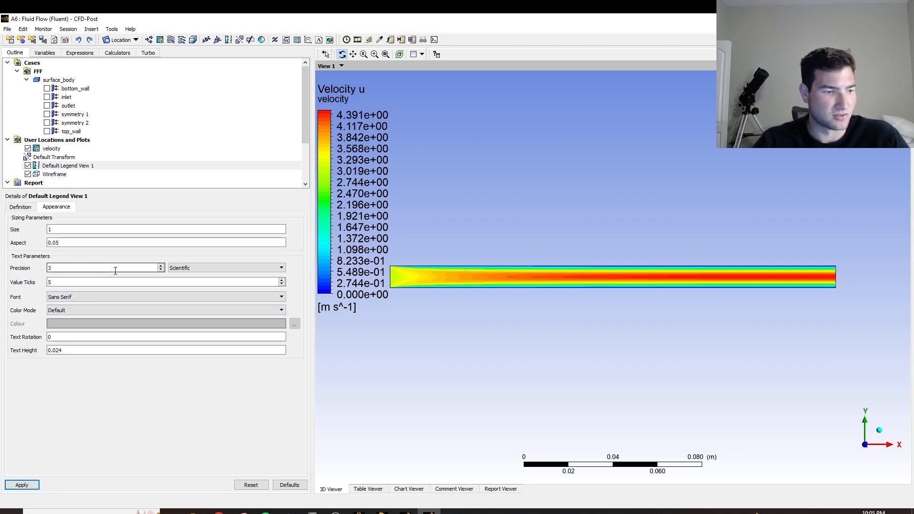
{"action": "left_click", "coordinate": [223, 268]}
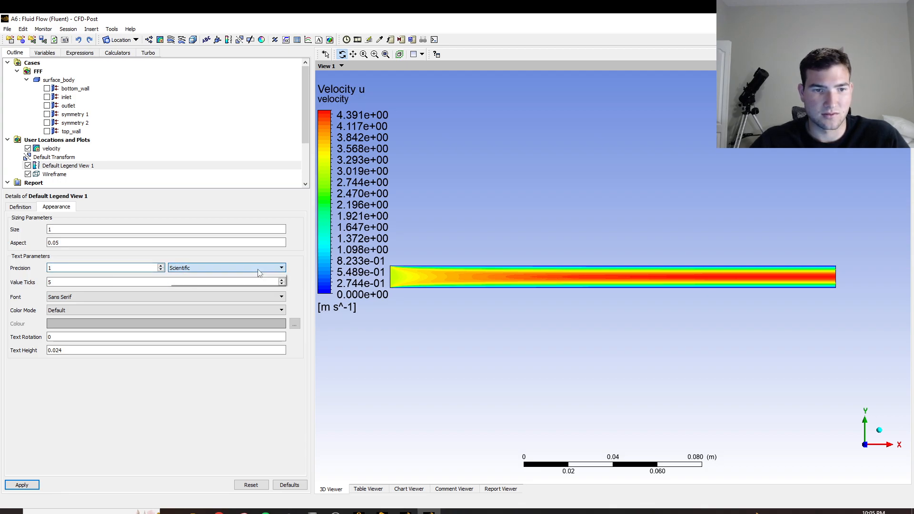
{"action": "left_click", "coordinate": [183, 279]}
{"action": "left_click", "coordinate": [21, 485]}
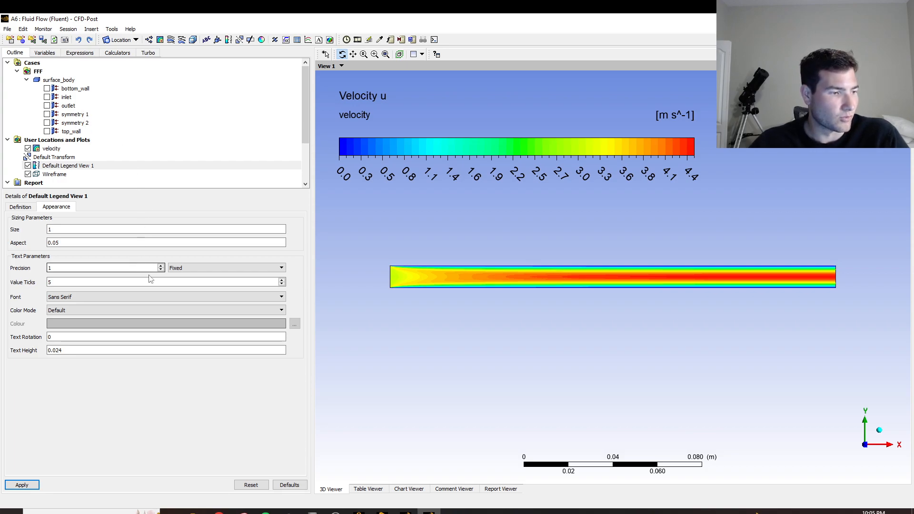
Insert a line location named "fifty mm".
{"action": "left_click", "coordinate": [91, 29]}
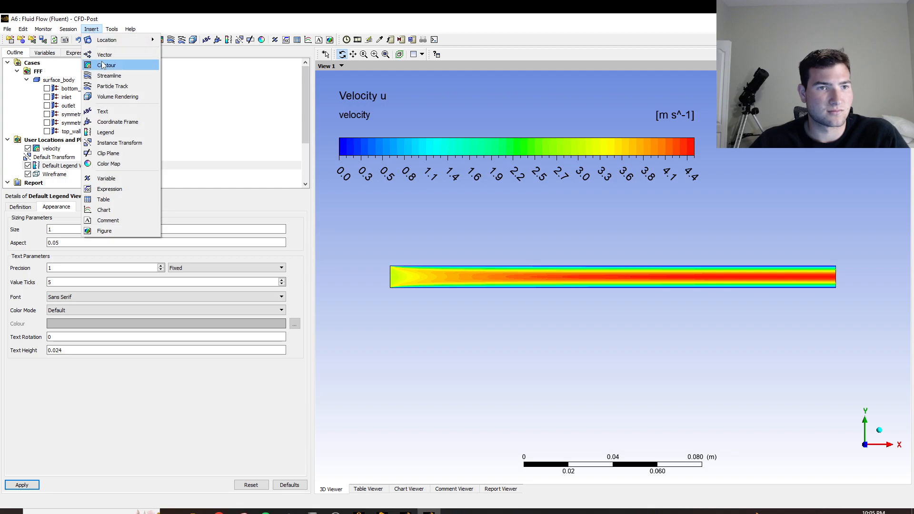
{"action": "mouse_move", "coordinate": [142, 40]}
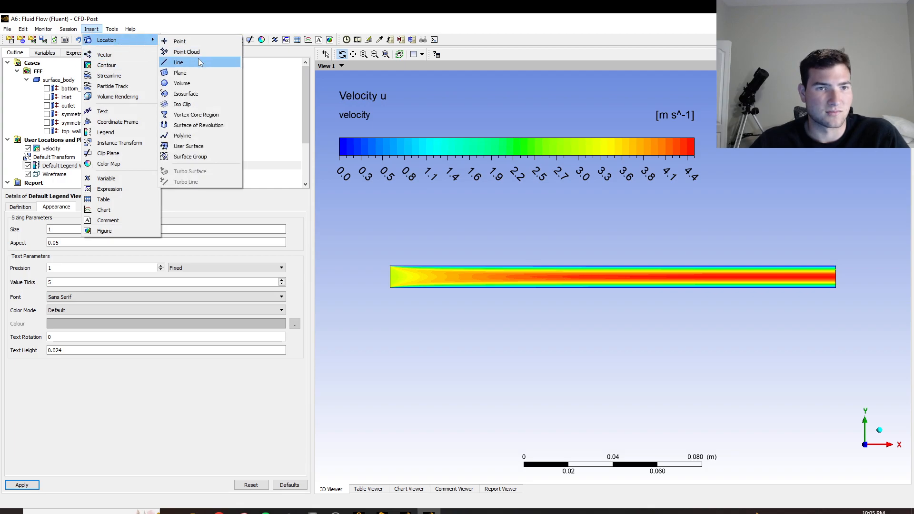
{"action": "left_click", "coordinate": [178, 62]}
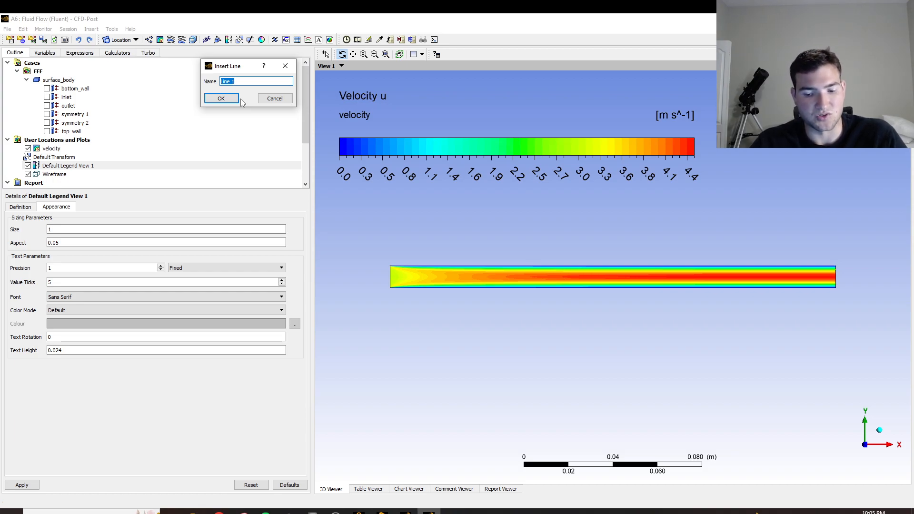
{"action": "type", "text": "ff"}
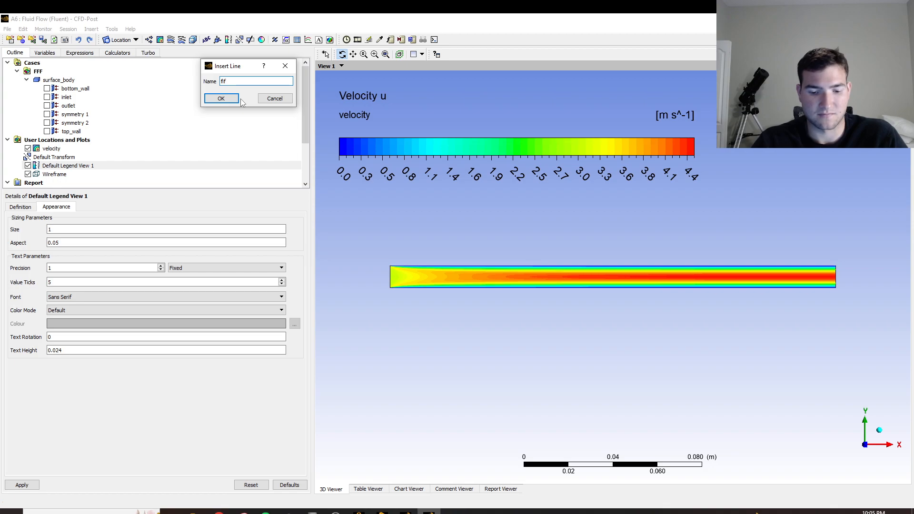
{"action": "left_click", "coordinate": [233, 100]}
Define the fifty mm line by two points, from (0.05, 0, 0) to (0.05, 0.01, 0).
{"action": "left_click", "coordinate": [84, 257]}
{"action": "key", "text": "BackSpace"}
{"action": "type", "text": ".05"}
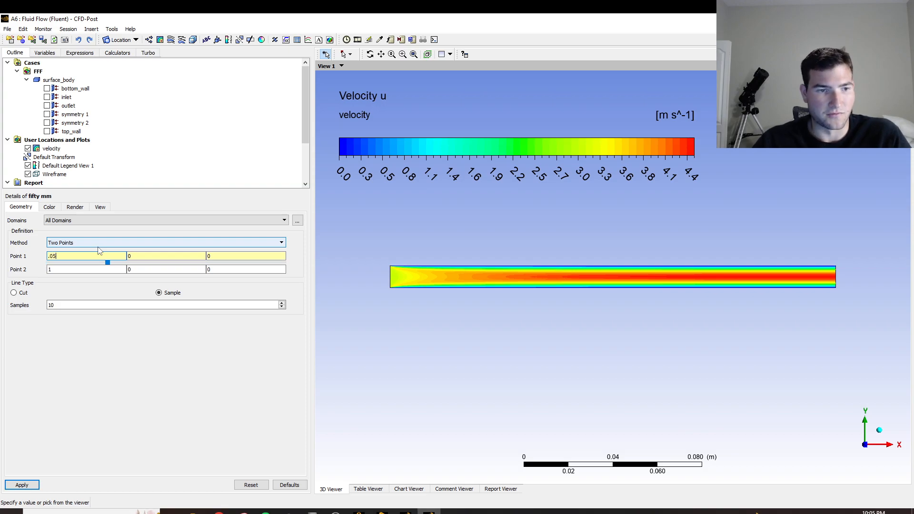
{"action": "left_click", "coordinate": [67, 270]}
{"action": "key", "text": "BackSpace"}
{"action": "type", "text": ".095"}
{"action": "left_click", "coordinate": [143, 270]}
{"action": "type", "text": ".01"}
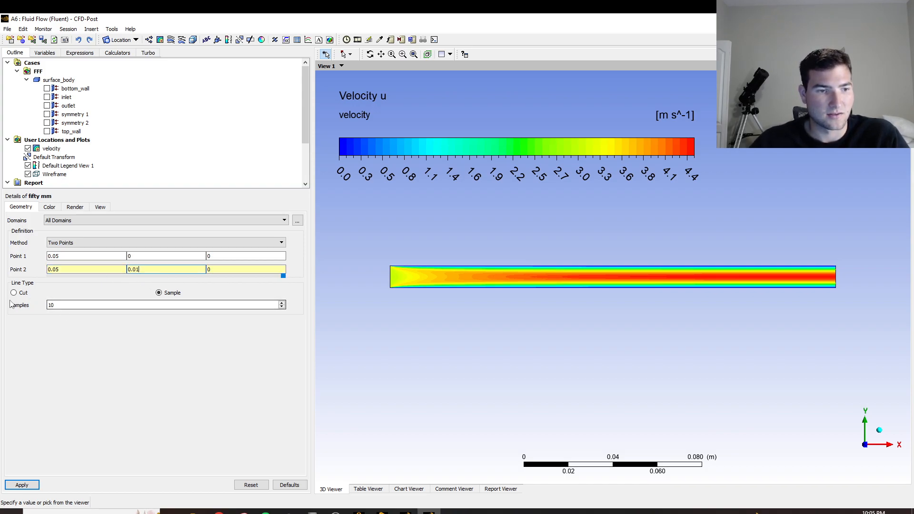
Apply the fifty mm line with 100 samples and hide the velocity contour.
{"action": "left_click", "coordinate": [76, 304]}
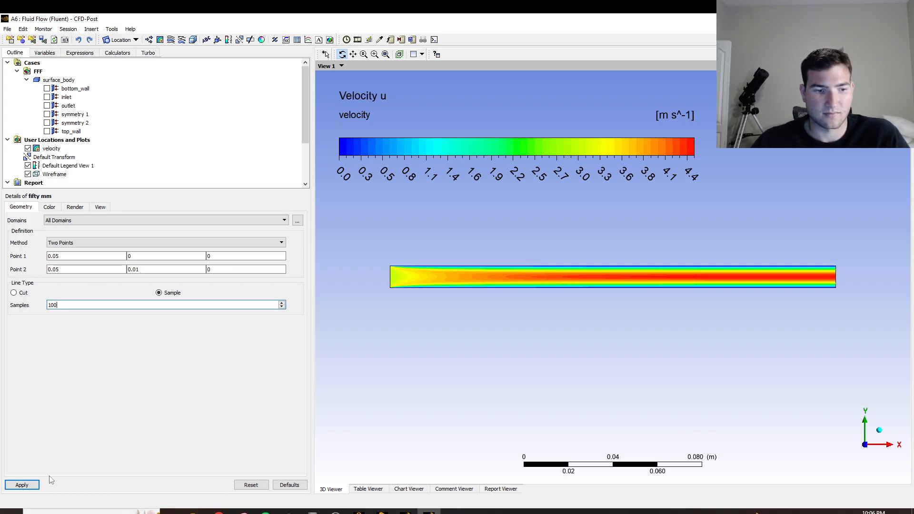
{"action": "left_click", "coordinate": [37, 485]}
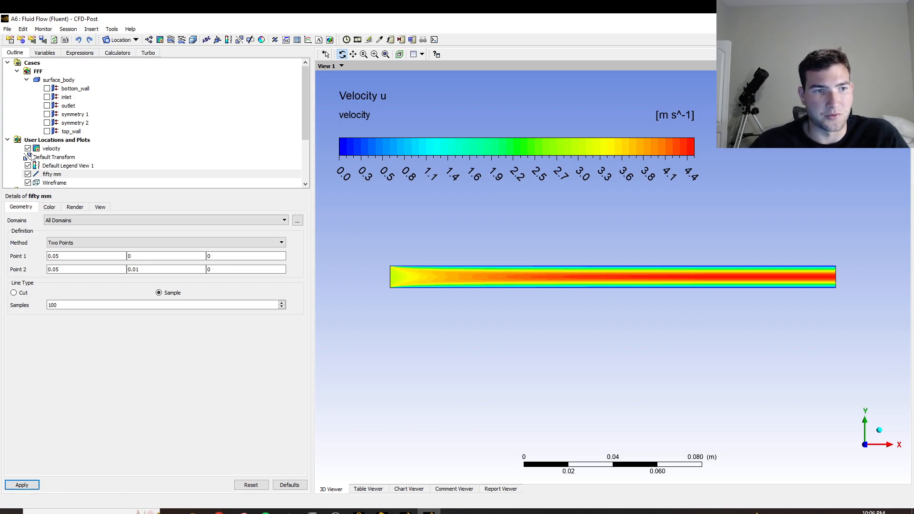
{"action": "left_click", "coordinate": [28, 148]}
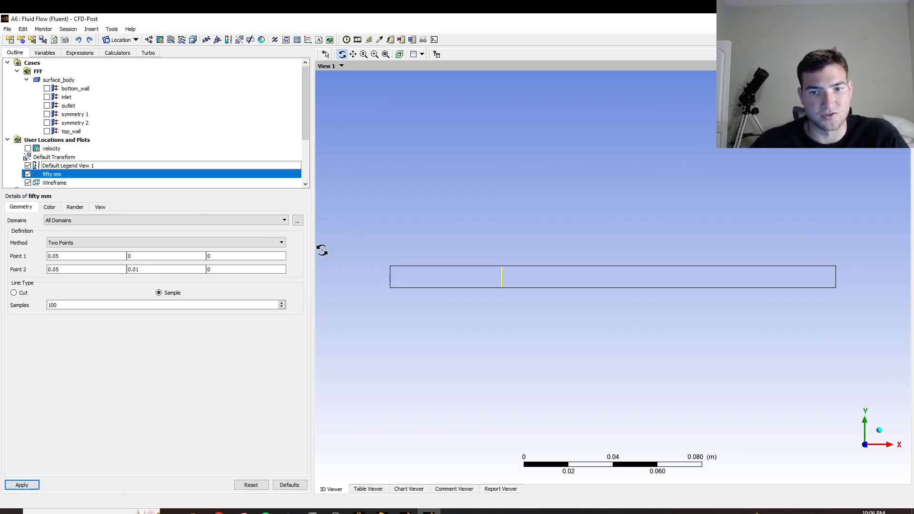
Insert a second line location named "hundred mm".
{"action": "left_click", "coordinate": [134, 40]}
{"action": "left_click", "coordinate": [134, 74]}
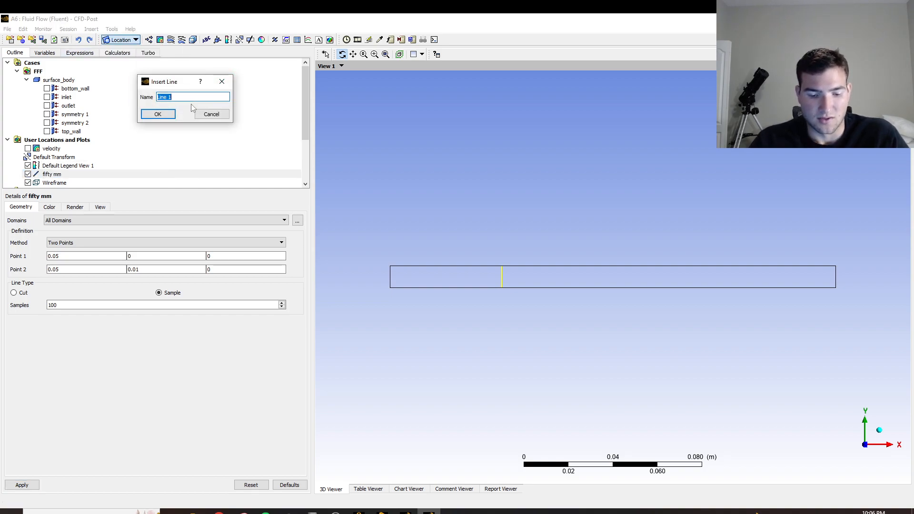
{"action": "type", "text": "hundred"}
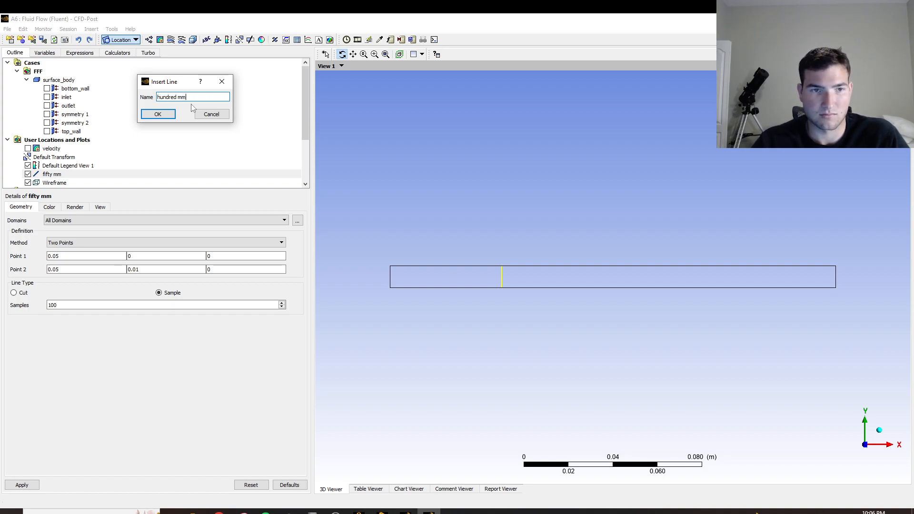
{"action": "left_click", "coordinate": [157, 114]}
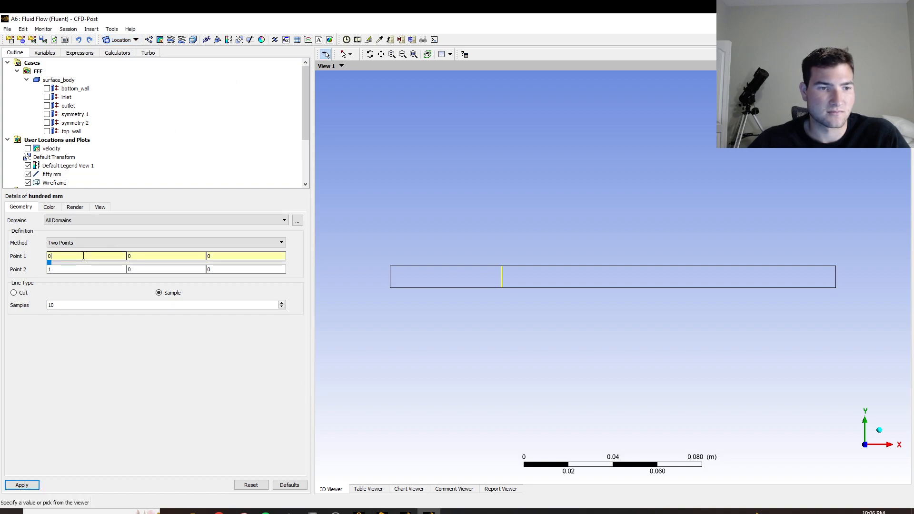
Define the hundred mm line from (0.1, 0, 0) to (0.1, 0.01, 0) with 100 samples and apply it.
{"action": "type", "text": ".1"}
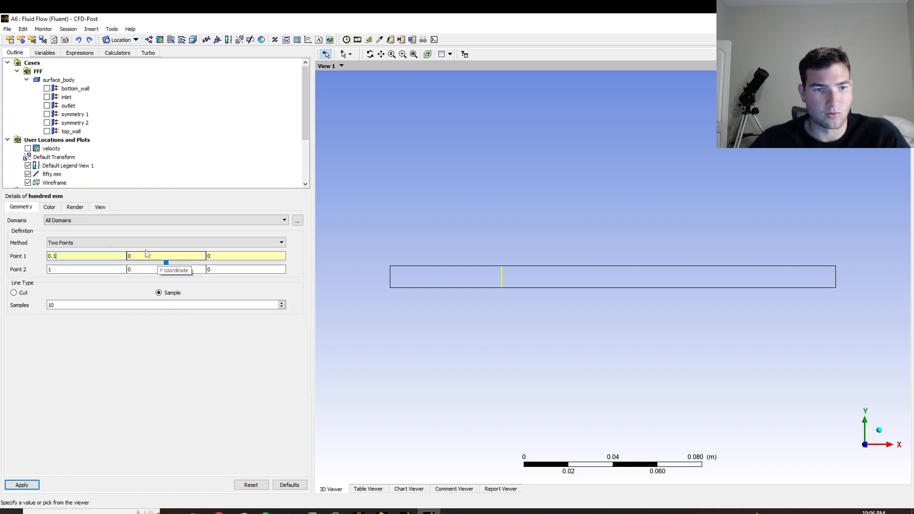
{"action": "left_click", "coordinate": [91, 268]}
{"action": "key", "text": "BackSpace"}
{"action": "type", "text": "0.1"}
{"action": "left_click", "coordinate": [144, 270]}
{"action": "type", "text": ".01"}
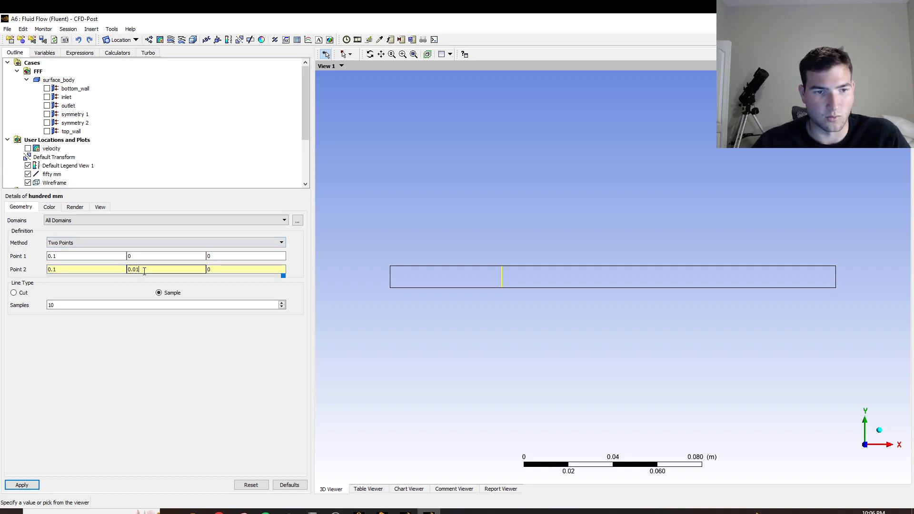
{"action": "left_click", "coordinate": [62, 304]}
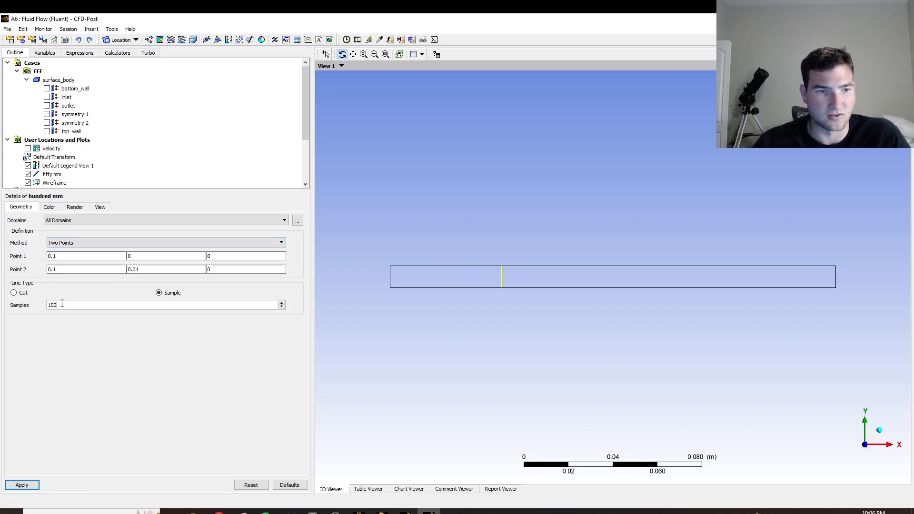
{"action": "left_click", "coordinate": [22, 484]}
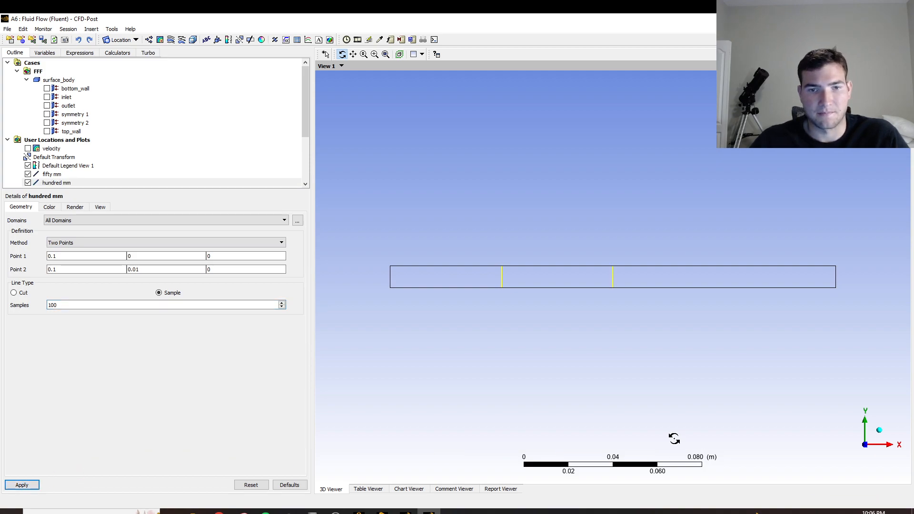
Insert a third line location named "hundred fifty mm".
{"action": "left_click", "coordinate": [136, 40]}
{"action": "left_click", "coordinate": [122, 69]}
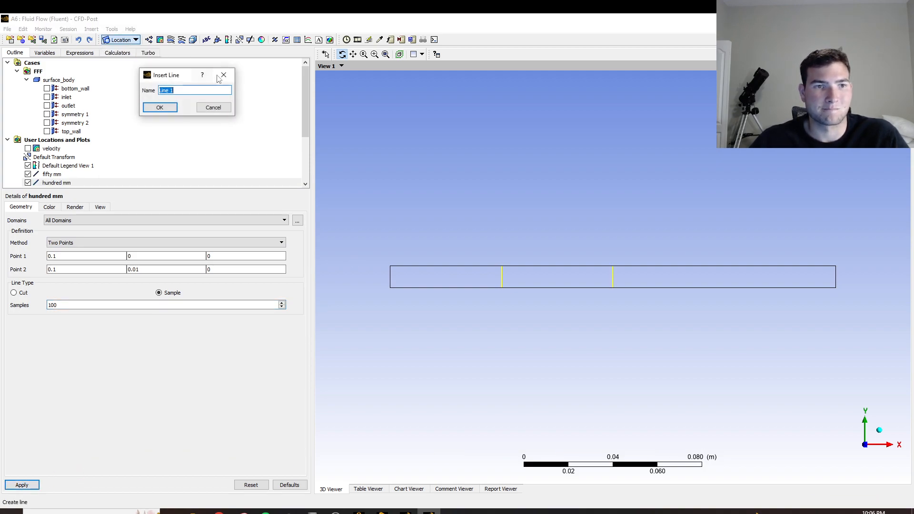
{"action": "type", "text": "hundred fifty mm"}
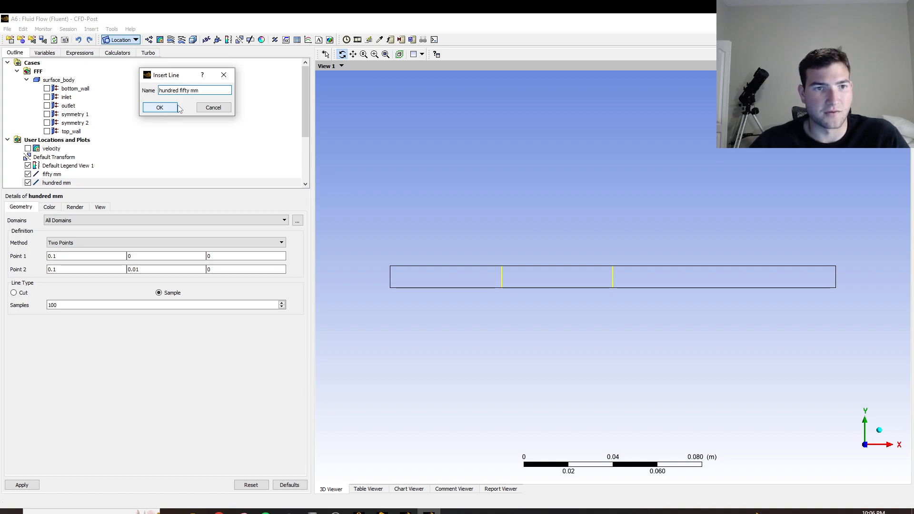
{"action": "left_click", "coordinate": [176, 107]}
Define the hundred fifty mm line from (0.15, 0, 0) to (0.15, 0.01, 0) with 100 samples and apply it.
{"action": "left_click", "coordinate": [84, 253]}
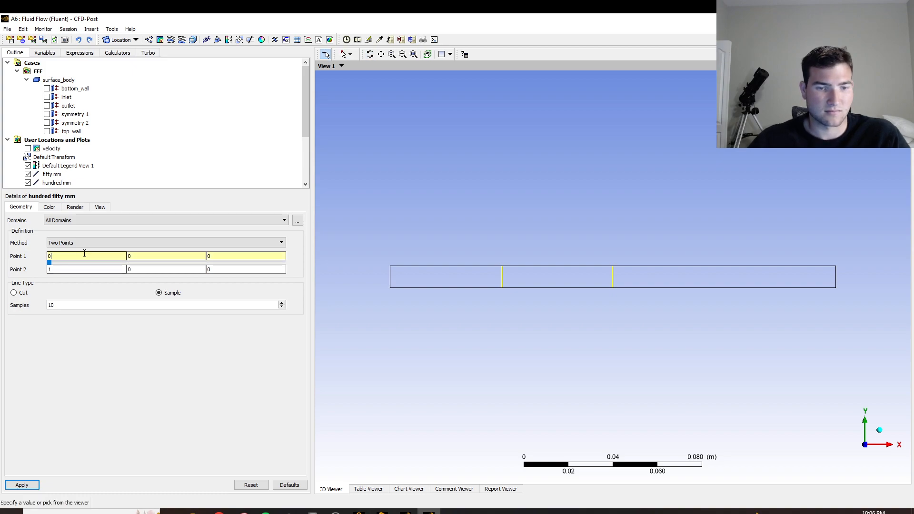
{"action": "type", "text": ".15"}
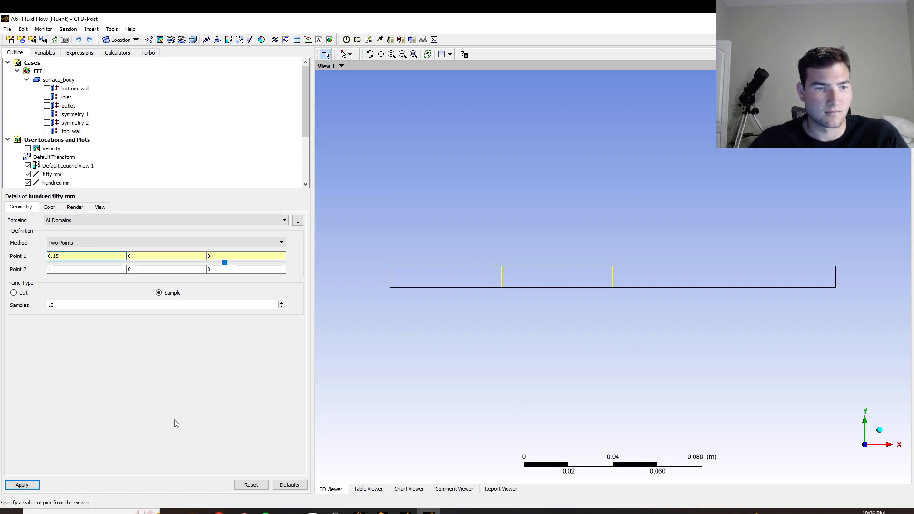
{"action": "left_click", "coordinate": [58, 270]}
{"action": "key", "text": "BackSpace"}
{"action": "type", "text": "0.15"}
{"action": "left_click", "coordinate": [131, 271]}
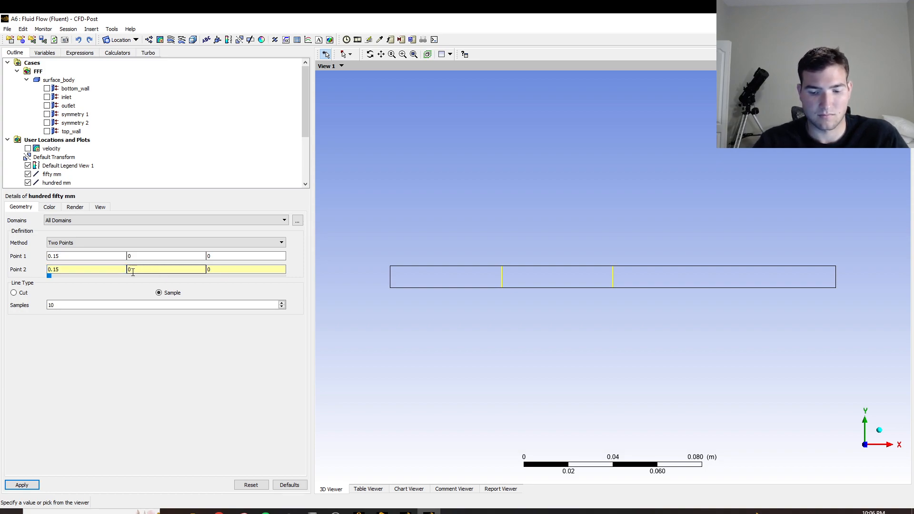
{"action": "type", "text": ".01"}
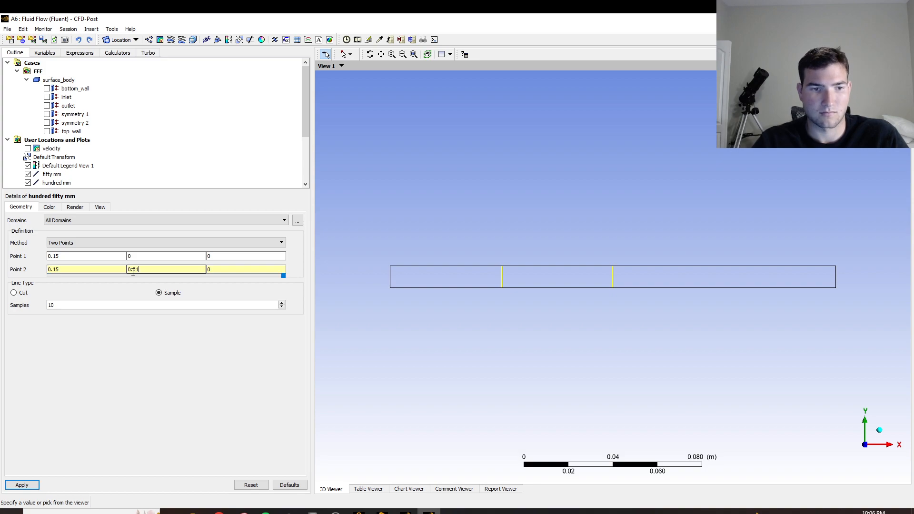
{"action": "key", "text": "Return"}
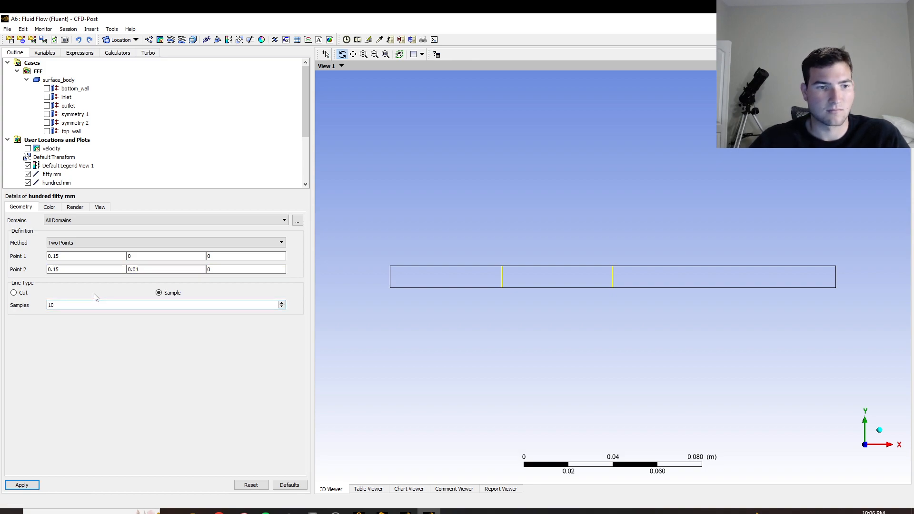
{"action": "left_click", "coordinate": [86, 307]}
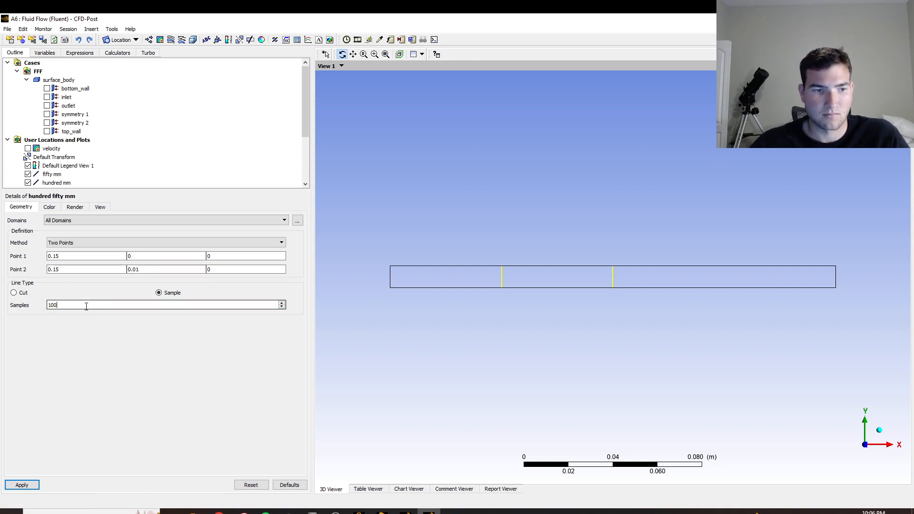
{"action": "left_click", "coordinate": [20, 484]}
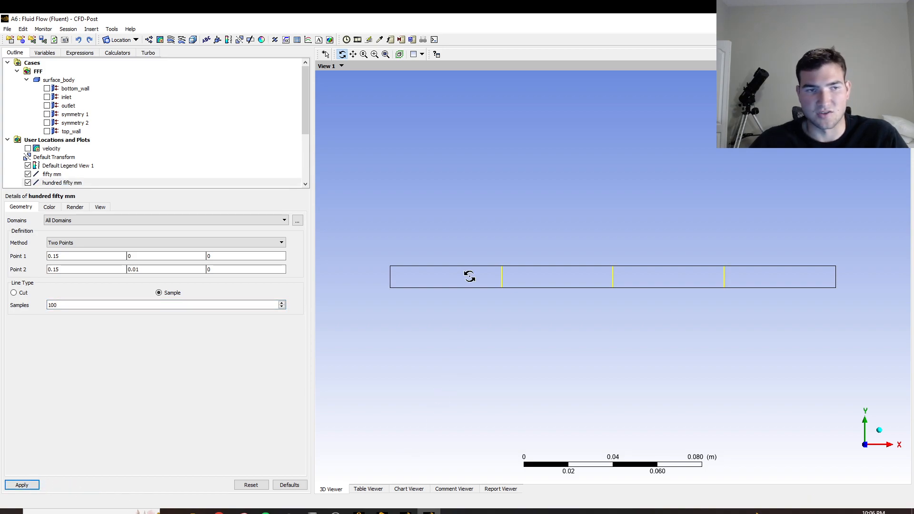
Insert a fourth line location named "two hundred mm".
{"action": "left_click", "coordinate": [135, 40]}
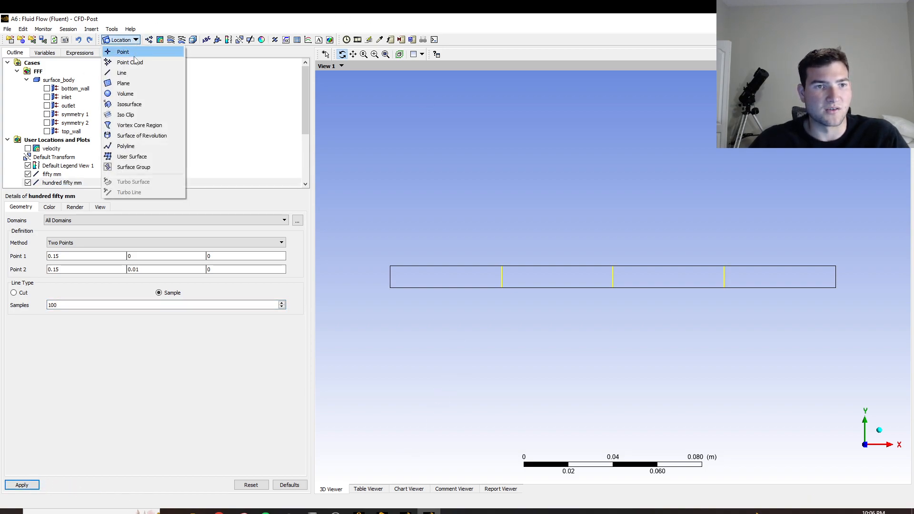
{"action": "left_click", "coordinate": [137, 75]}
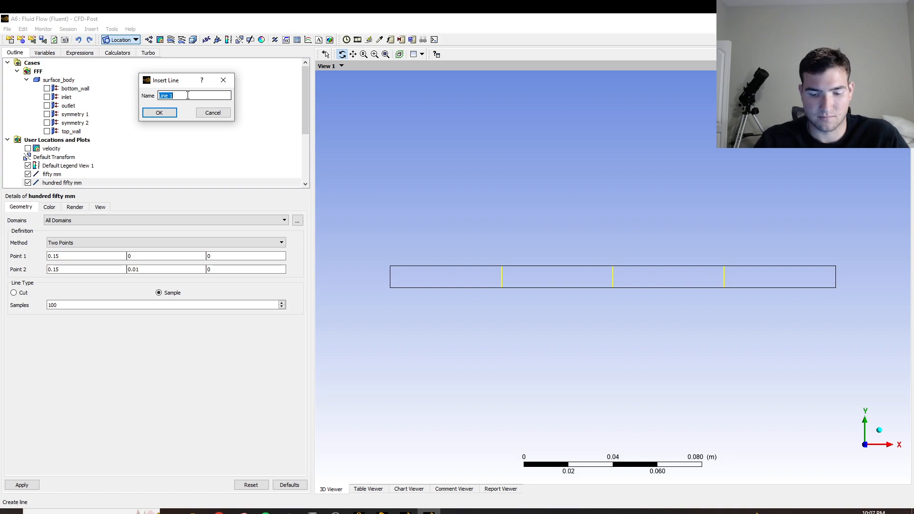
{"action": "type", "text": "two hindred"}
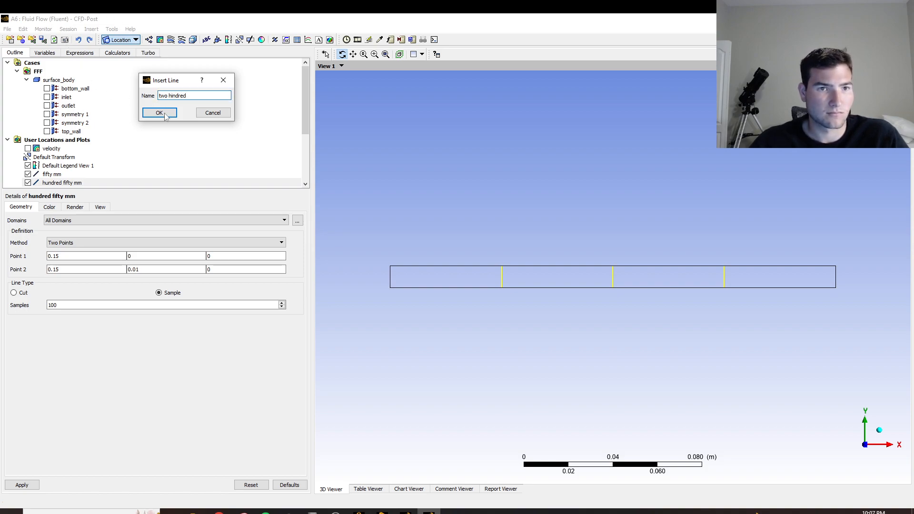
{"action": "key", "text": "BackSpace"}
{"action": "key", "text": "BackSpace"}
{"action": "key", "text": "BackSpace"}
{"action": "key", "text": "BackSpace"}
{"action": "key", "text": "BackSpace"}
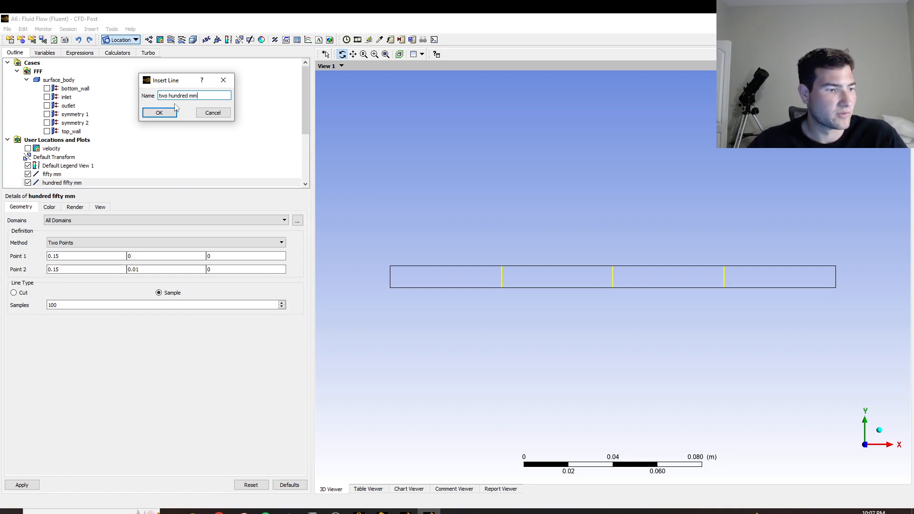
{"action": "left_click", "coordinate": [164, 114]}
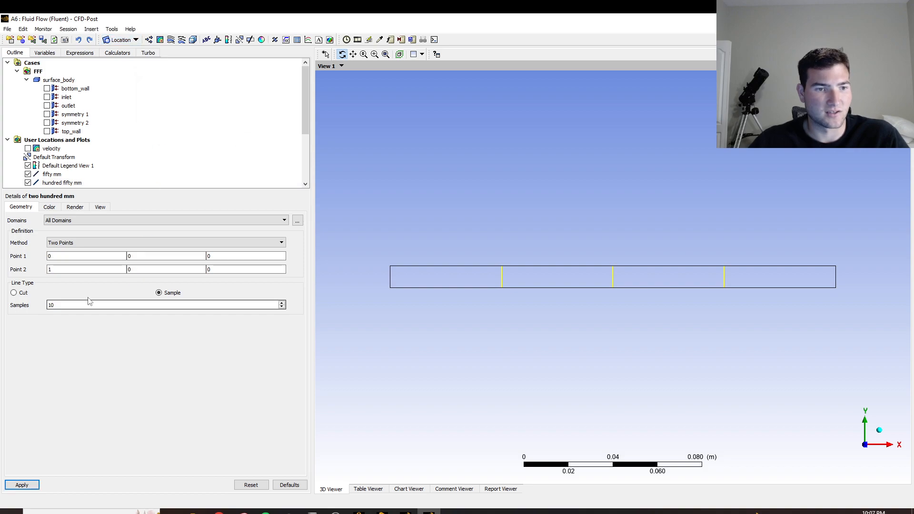
Define the two hundred mm line from (0.2, 0, 0) to (0.2, 0.01, 0) with 100 samples and apply it.
{"action": "left_click", "coordinate": [76, 257]}
{"action": "type", "text": ".2"}
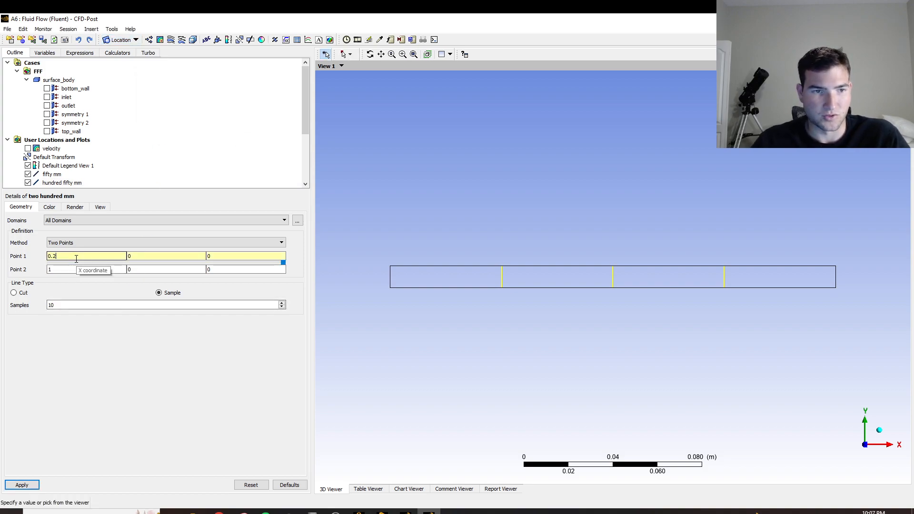
{"action": "left_click", "coordinate": [72, 270]}
{"action": "type", "text": "0.2"}
{"action": "left_click", "coordinate": [152, 269]}
{"action": "type", "text": ".02"}
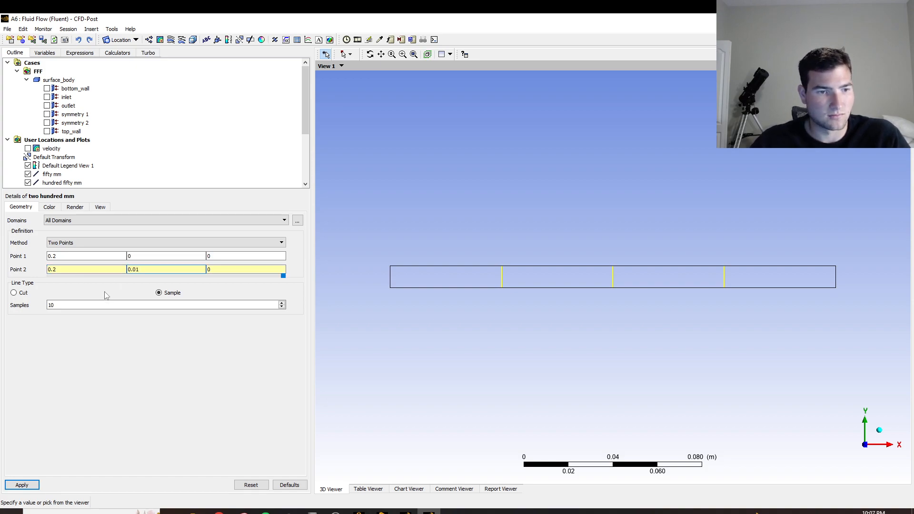
{"action": "left_click", "coordinate": [100, 305]}
{"action": "type", "text": "0"}
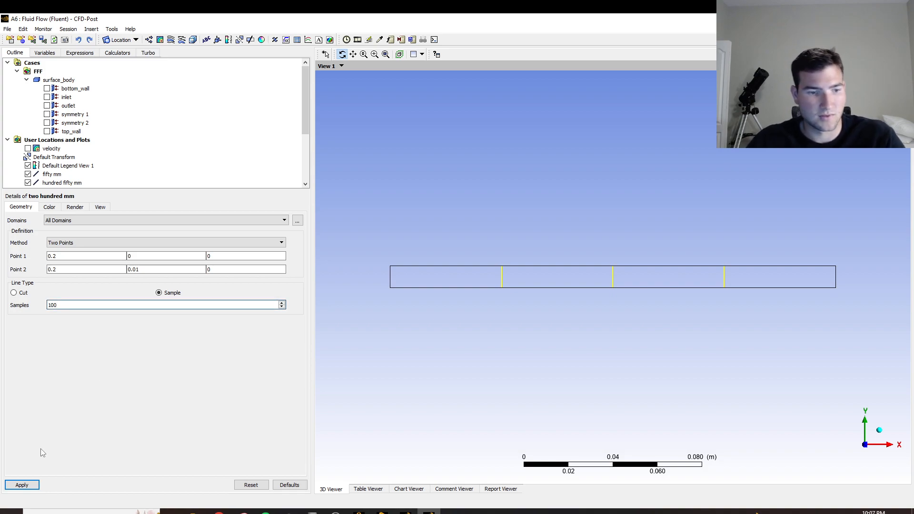
{"action": "left_click", "coordinate": [19, 484]}
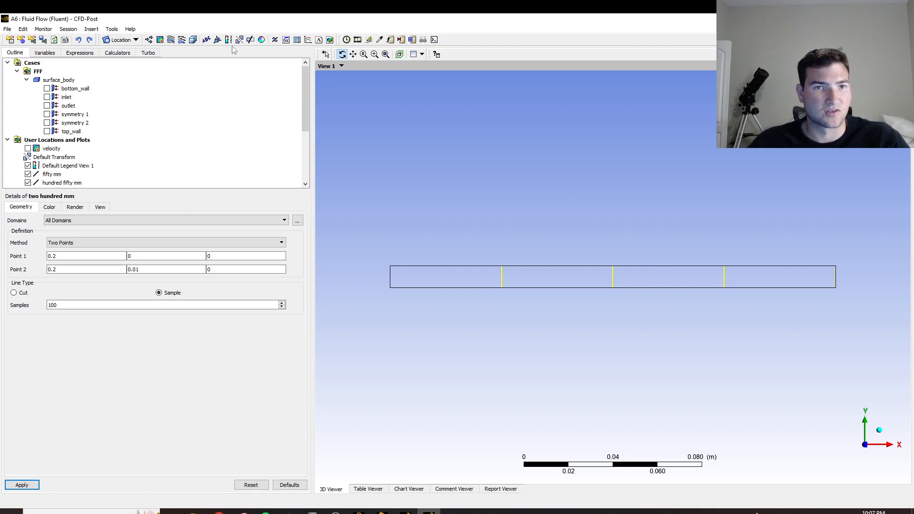
Insert a chart named "Velocity Profile" and set its display title to "Velocity Profile".
{"action": "left_click", "coordinate": [308, 40]}
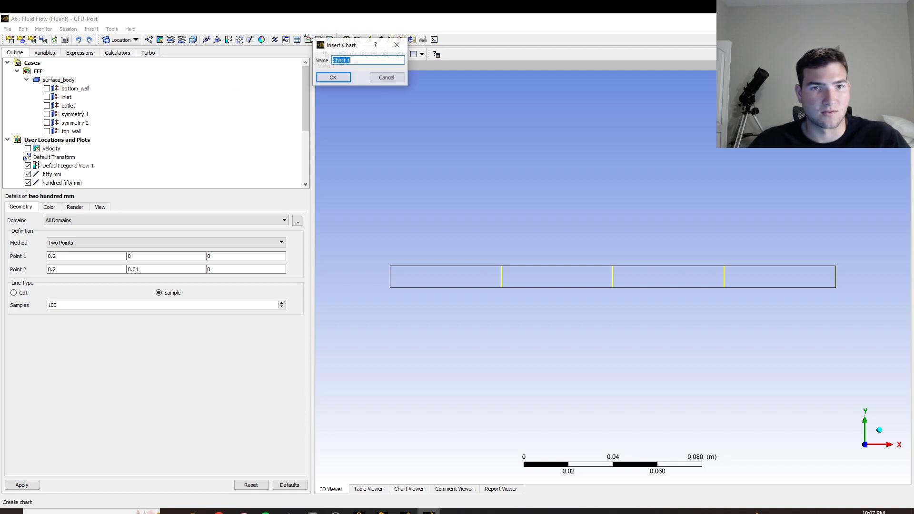
{"action": "type", "text": "Ve"}
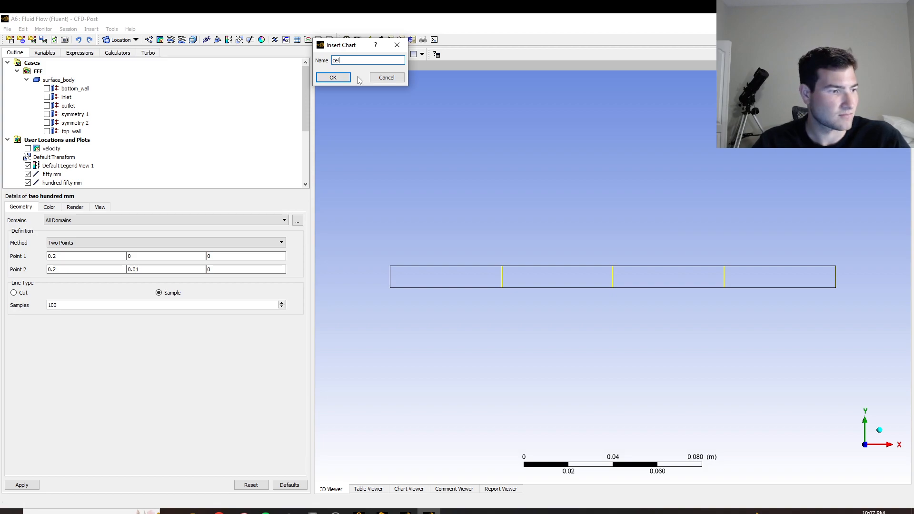
{"action": "type", "text": "Velocity Profile"}
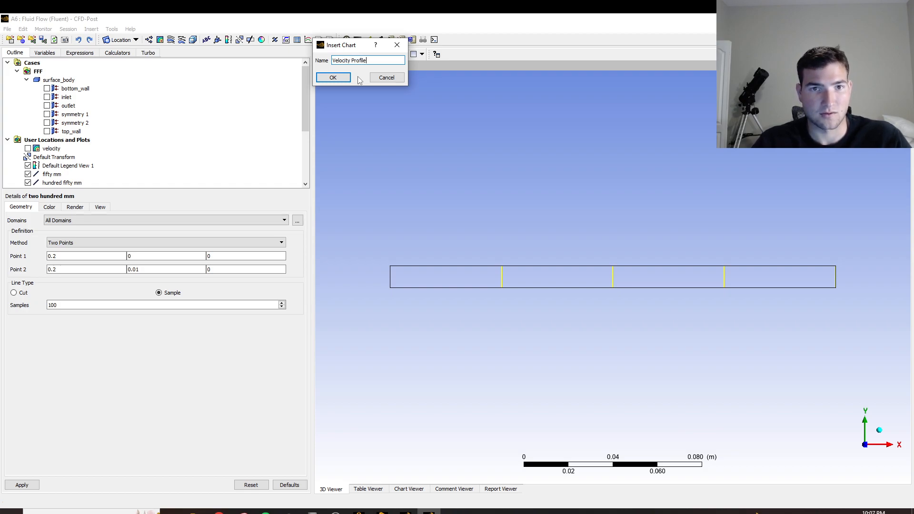
{"action": "left_click", "coordinate": [349, 78]}
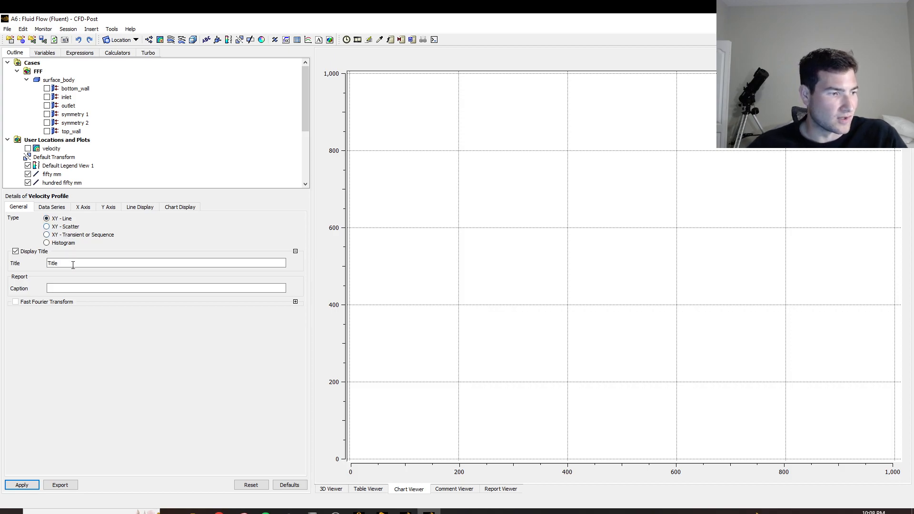
{"action": "left_click", "coordinate": [124, 264]}
{"action": "double_click", "coordinate": [124, 264]}
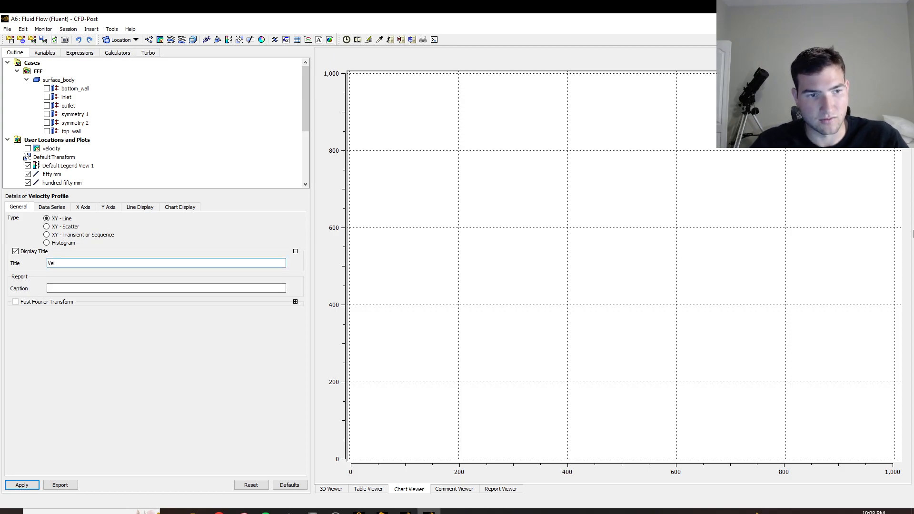
{"action": "type", "text": "Velocity Profile"}
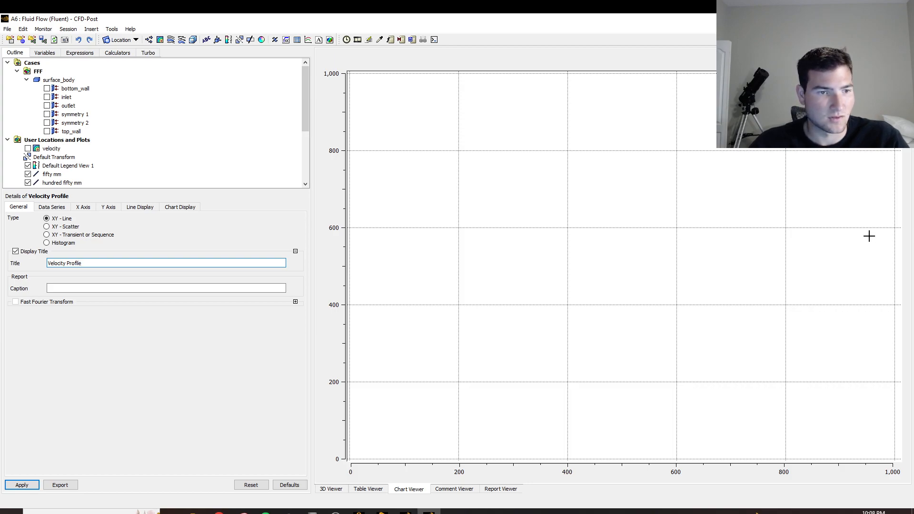
Name the chart's first data series "50 mm" and set its location to fifty mm.
{"action": "left_click", "coordinate": [63, 208]}
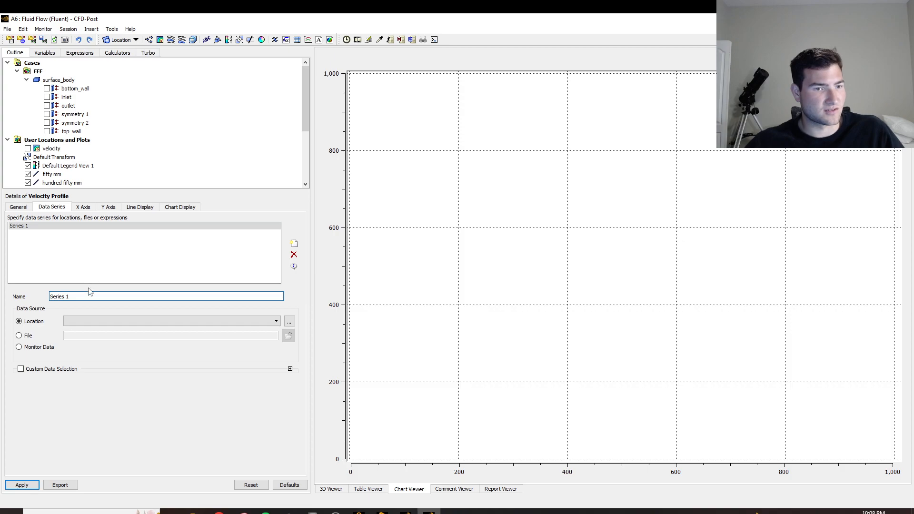
{"action": "left_click_drag", "start_coordinate": [71, 296], "coordinate": [47, 296]}
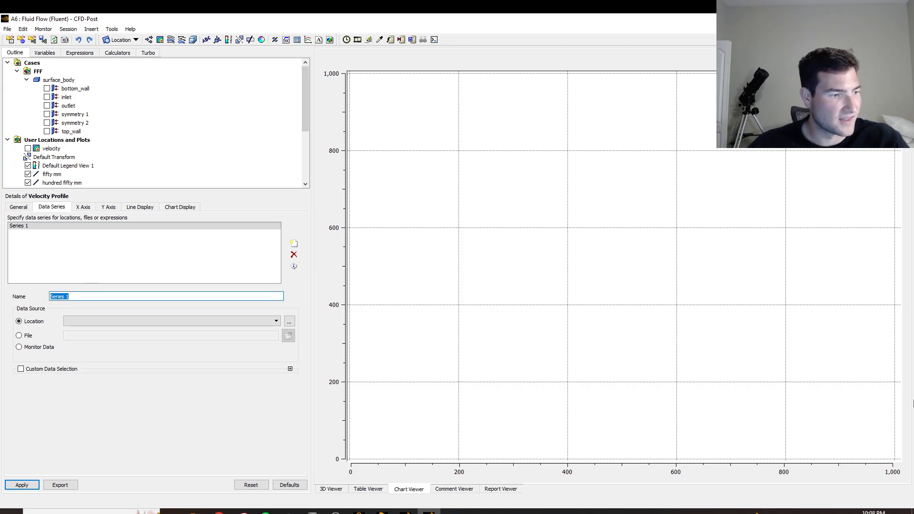
{"action": "key", "text": "BackSpace"}
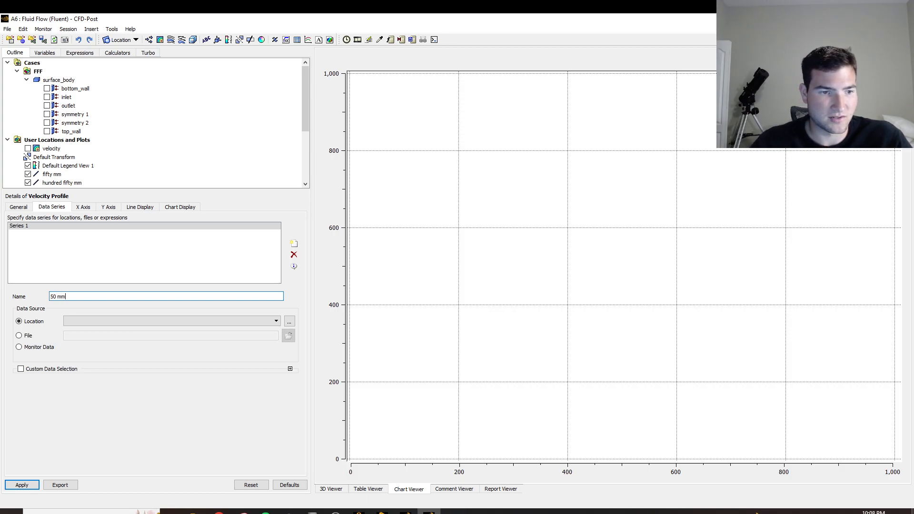
{"action": "left_click", "coordinate": [259, 323]}
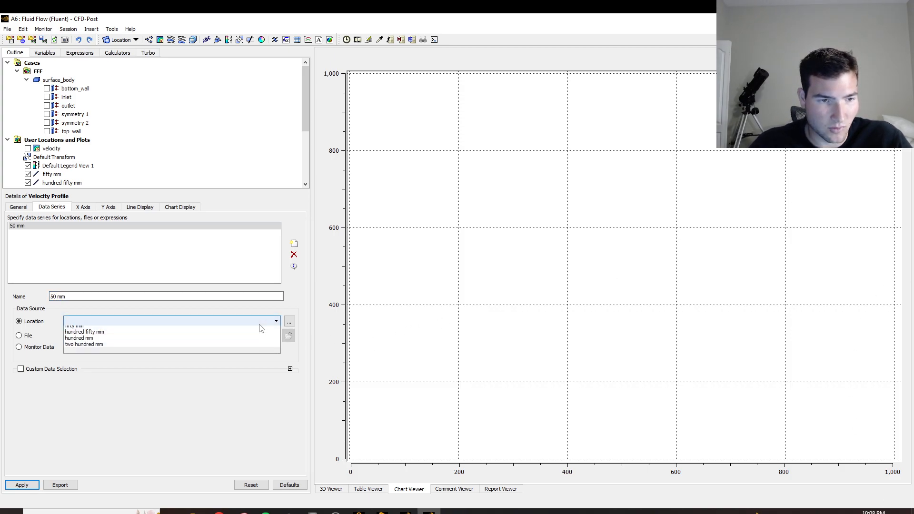
{"action": "left_click", "coordinate": [154, 332]}
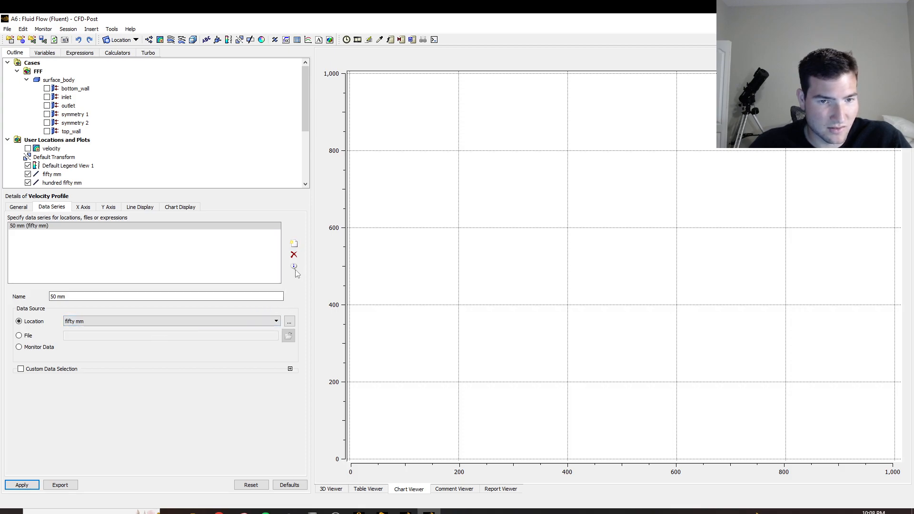
Set the chart's X axis variable to Velocity u and its Y axis variable to Y, and apply the chart.
{"action": "left_click", "coordinate": [83, 207]}
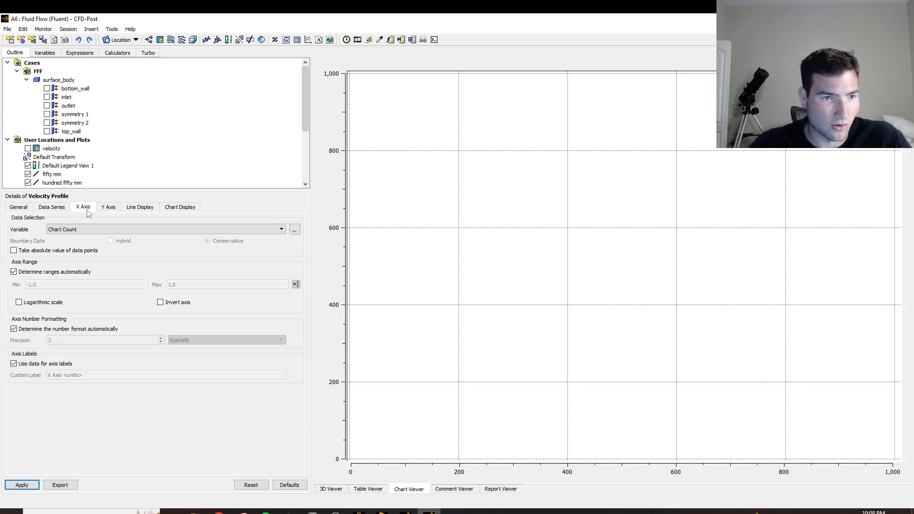
{"action": "left_click", "coordinate": [86, 229]}
{"action": "left_click", "coordinate": [62, 269]}
{"action": "left_click", "coordinate": [108, 208]}
{"action": "left_click", "coordinate": [96, 229]}
{"action": "scroll", "coordinate": [81, 285], "scroll_direction": "down", "scroll_amount": 1}
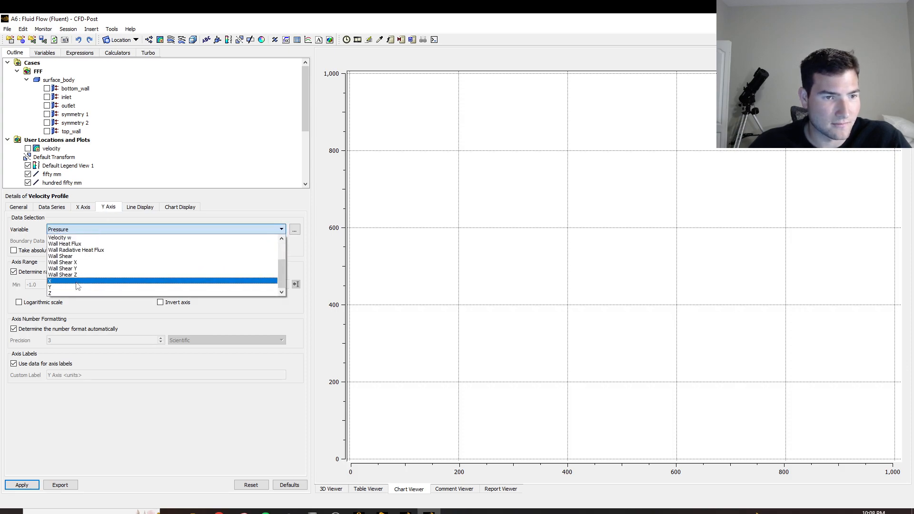
{"action": "left_click", "coordinate": [78, 287]}
{"action": "left_click", "coordinate": [23, 484]}
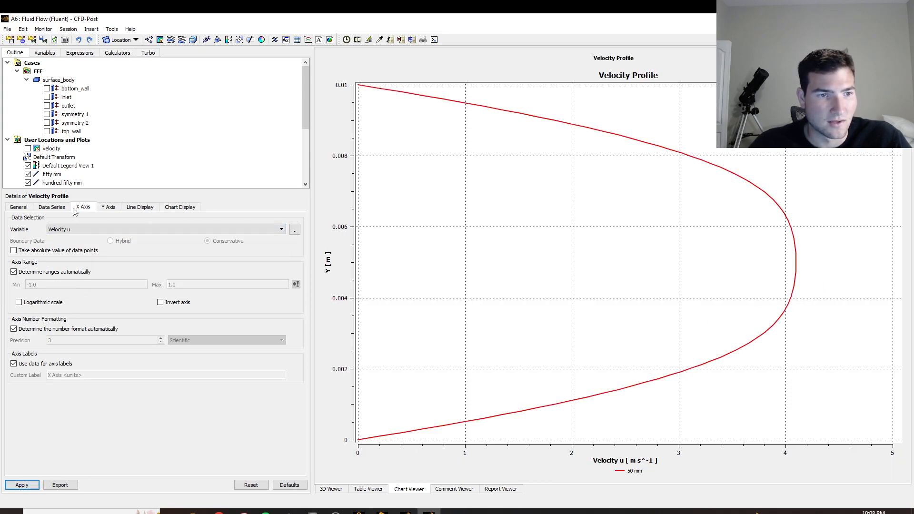
Add a second data series named "100 mm" using the hundred mm location and apply the chart.
{"action": "left_click", "coordinate": [52, 207]}
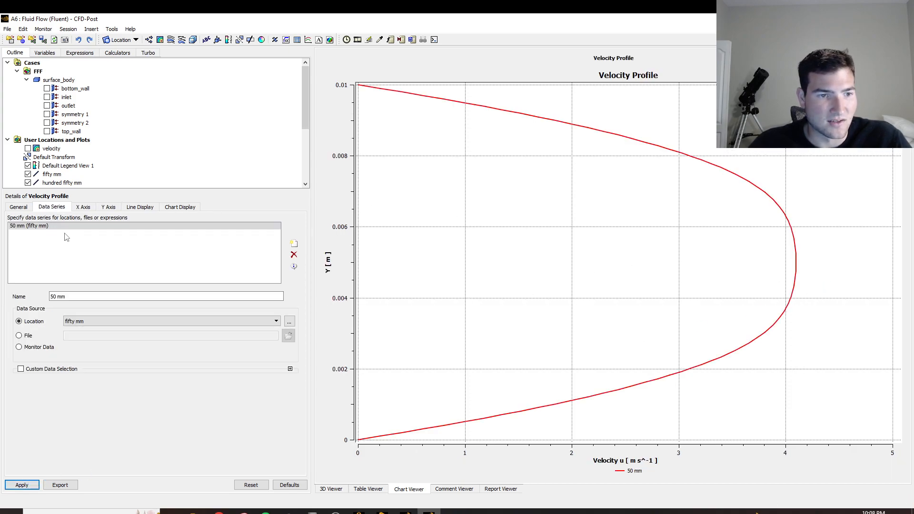
{"action": "left_click", "coordinate": [294, 243]}
{"action": "triple_click", "coordinate": [79, 292]}
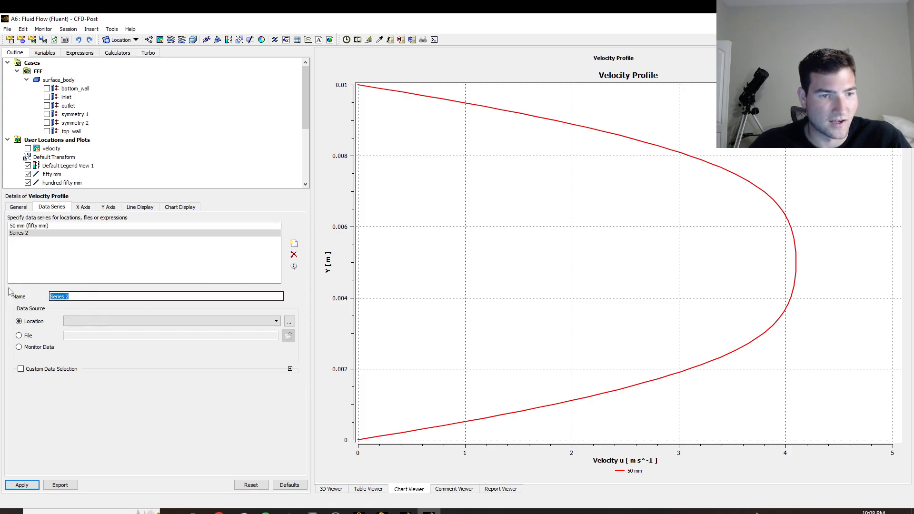
{"action": "type", "text": "100 mm"}
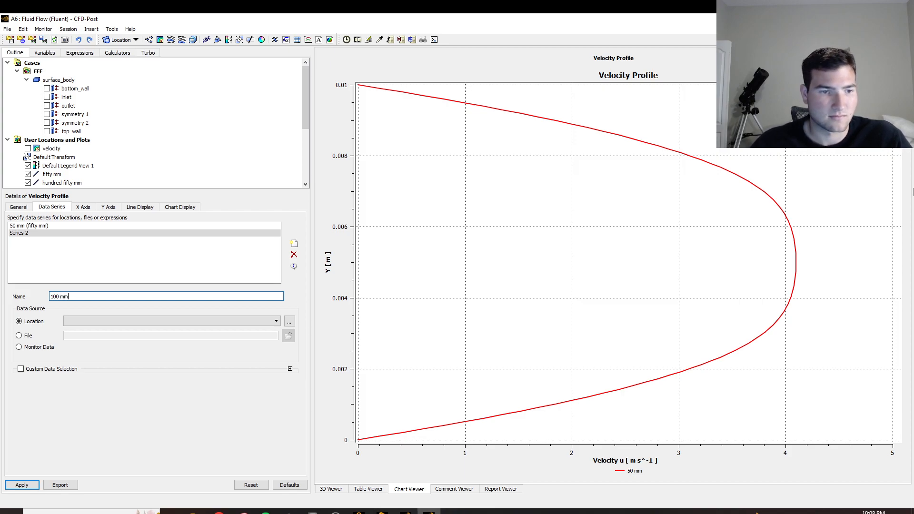
{"action": "left_click", "coordinate": [171, 321]}
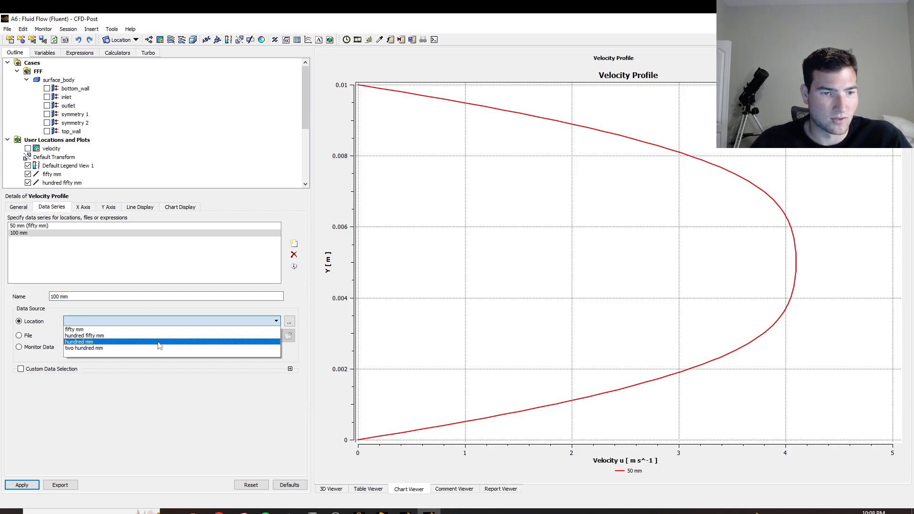
{"action": "left_click", "coordinate": [160, 345]}
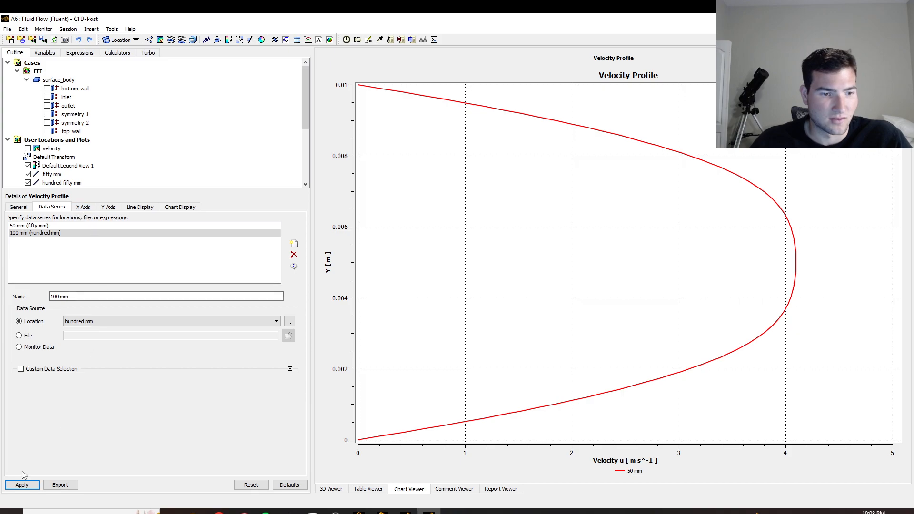
{"action": "left_click", "coordinate": [83, 207]}
{"action": "left_click", "coordinate": [109, 208]}
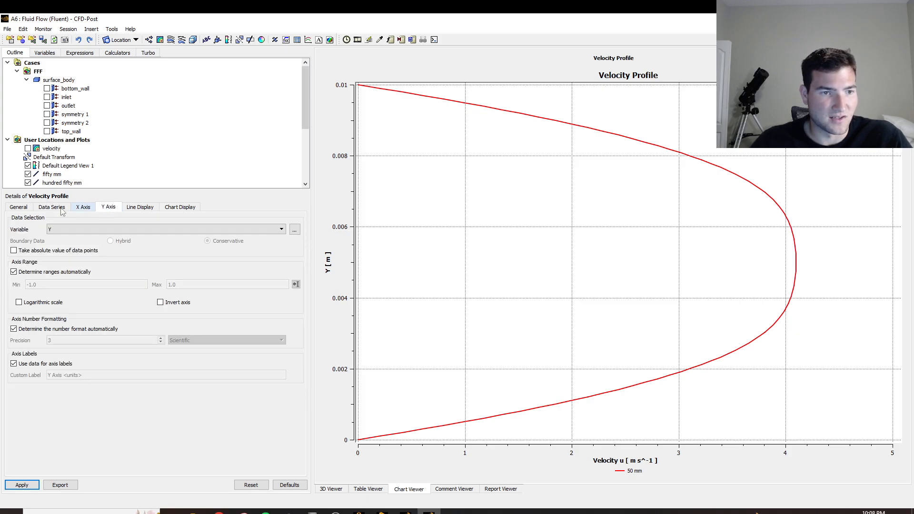
{"action": "left_click", "coordinate": [42, 208]}
{"action": "left_click", "coordinate": [26, 486]}
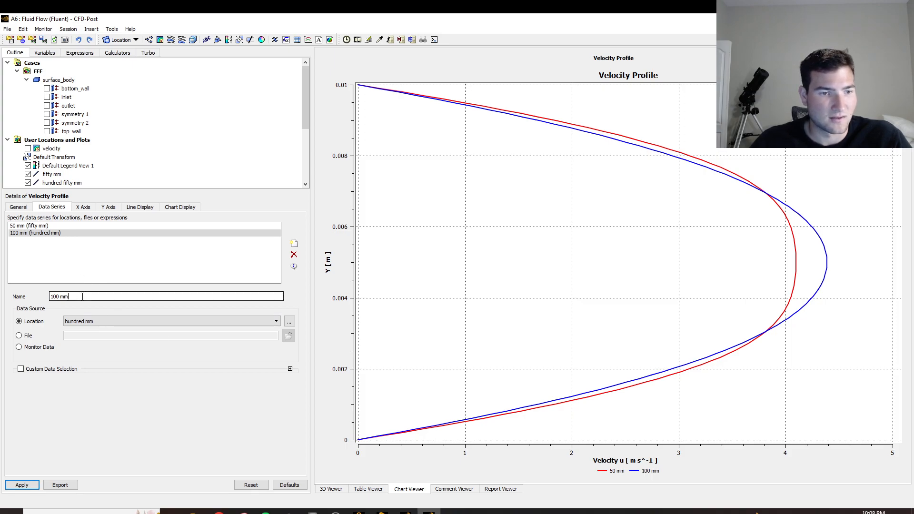
Add a third data series named "150 mm" using the hundred fifty mm location.
{"action": "left_click", "coordinate": [294, 243]}
{"action": "key", "text": "BackSpace"}
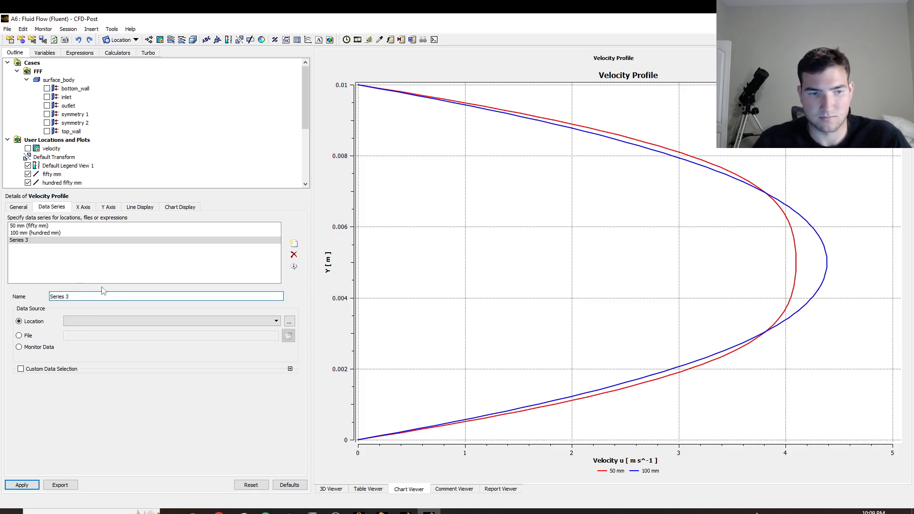
{"action": "type", "text": "150 mm"}
{"action": "left_click", "coordinate": [95, 321]}
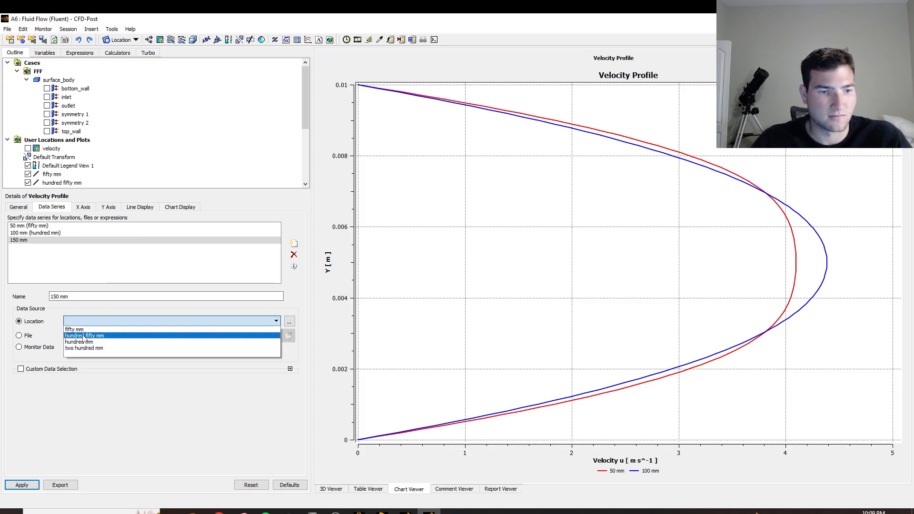
{"action": "left_click", "coordinate": [86, 336]}
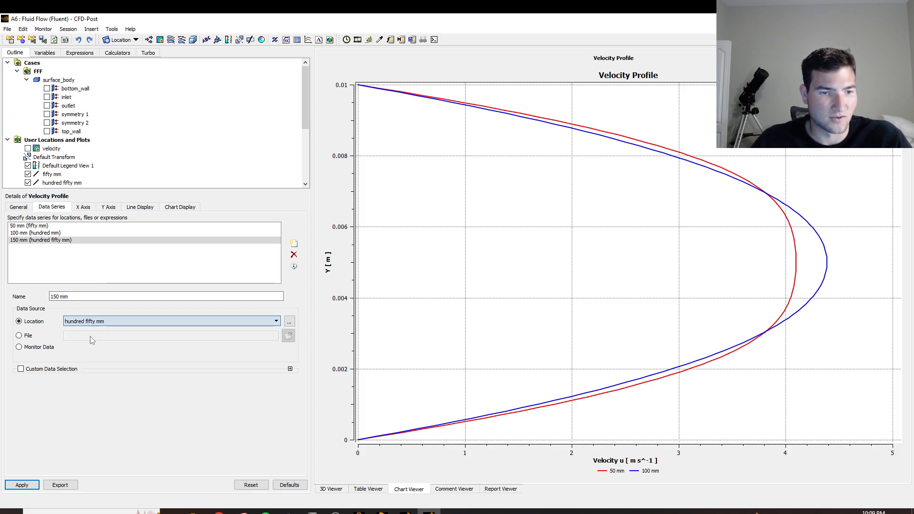
Add a fourth data series named "200 mm" using the two hundred mm location and apply the chart.
{"action": "left_click", "coordinate": [294, 243]}
{"action": "triple_click", "coordinate": [89, 296]}
{"action": "type", "text": "20"}
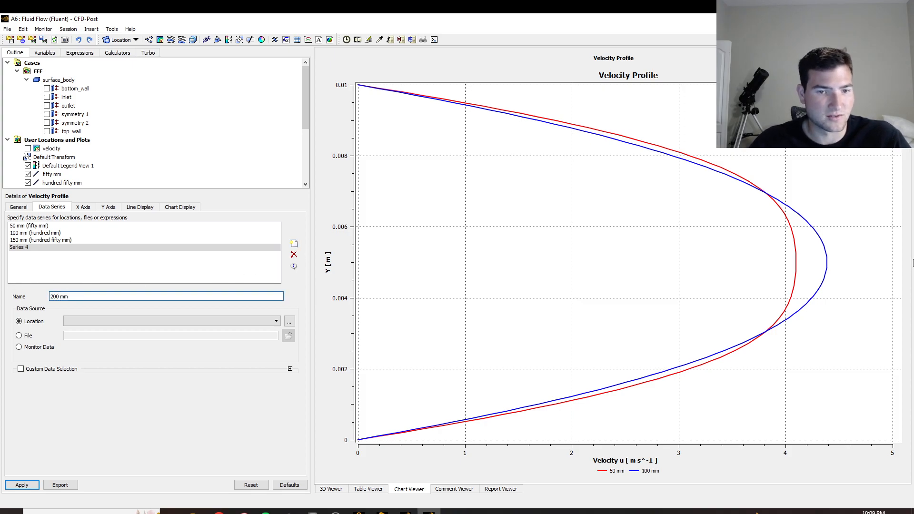
{"action": "left_click", "coordinate": [219, 321]}
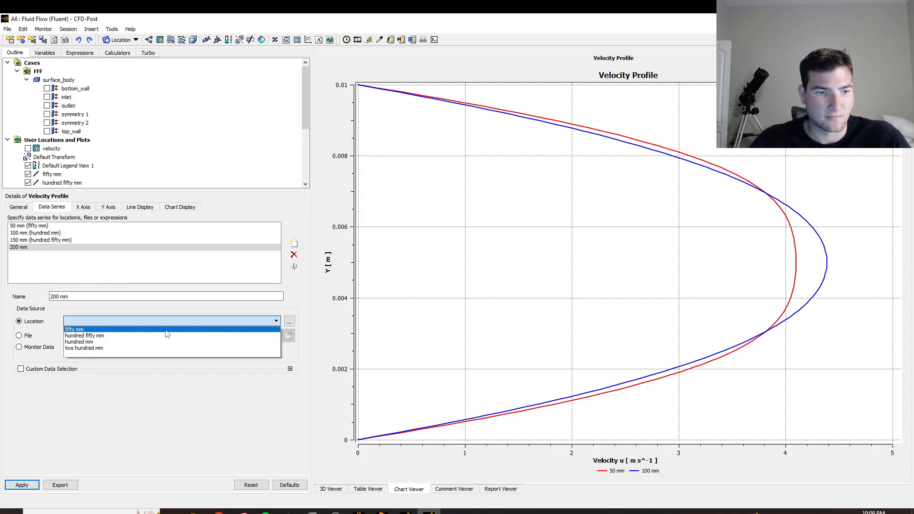
{"action": "left_click", "coordinate": [129, 349]}
{"action": "left_click", "coordinate": [20, 483]}
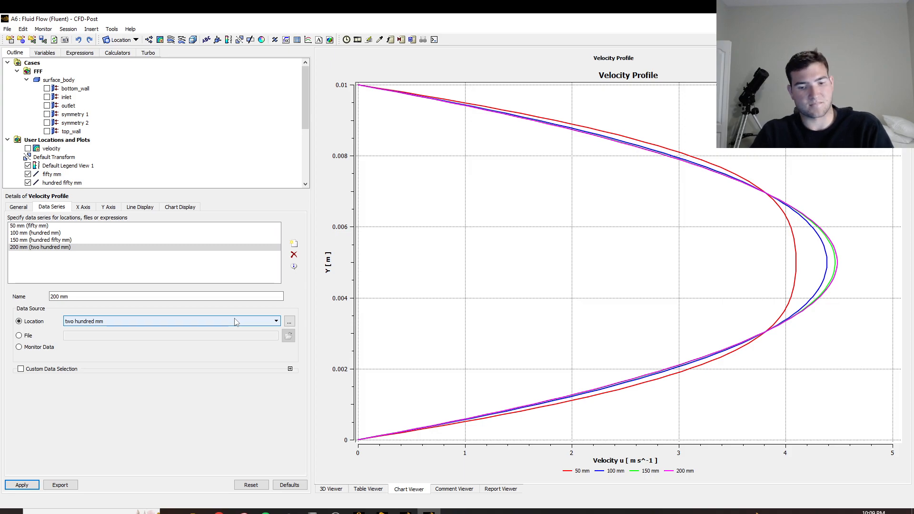
Return to the 3D view and turn on the display of the velocity contour.
{"action": "left_click", "coordinate": [330, 488]}
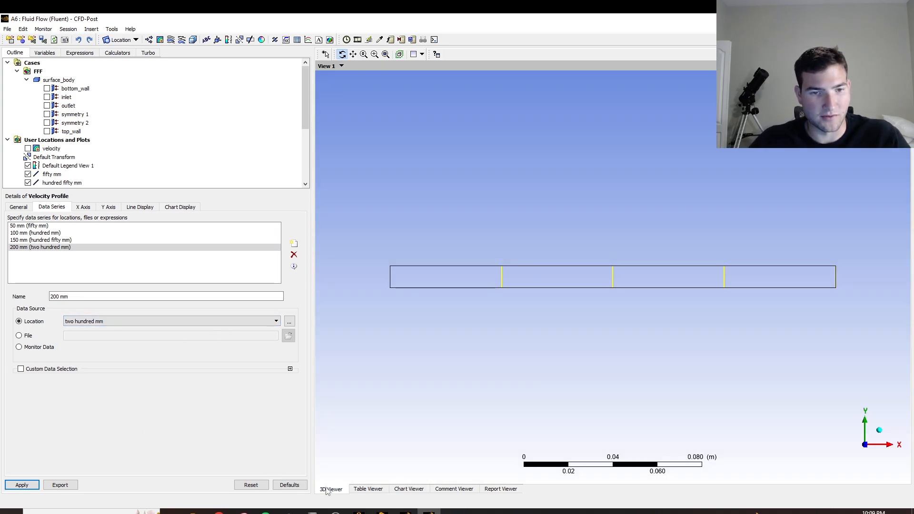
{"action": "left_click", "coordinate": [28, 148]}
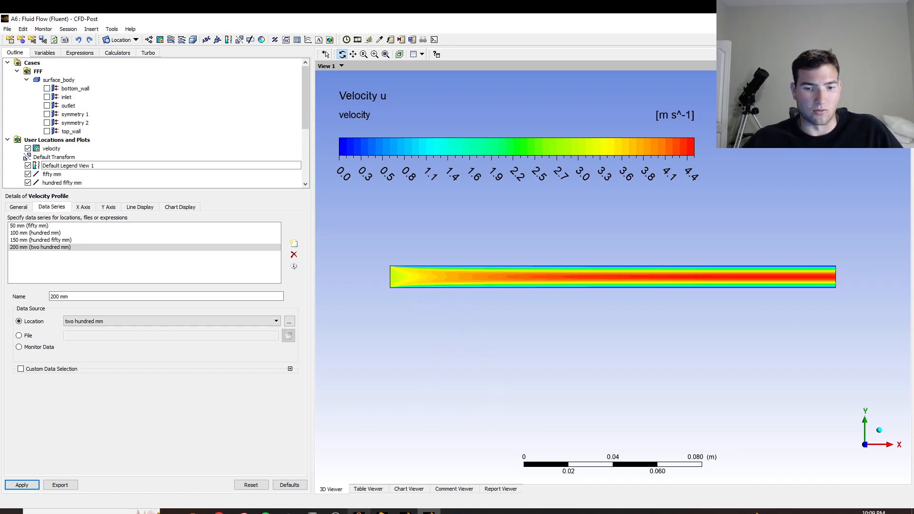
Switch to Fluent and change the viscosity of the air material to 0.01 kg/(m s).
{"action": "left_click", "coordinate": [405, 511]}
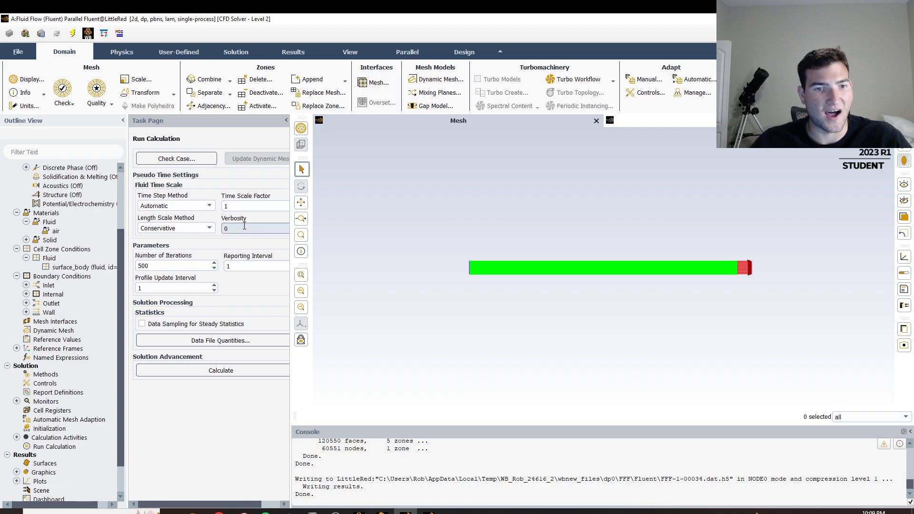
{"action": "double_click", "coordinate": [54, 231]}
{"action": "left_click", "coordinate": [408, 286]}
{"action": "key", "text": "BackSpace"}
{"action": "key", "text": "BackSpace"}
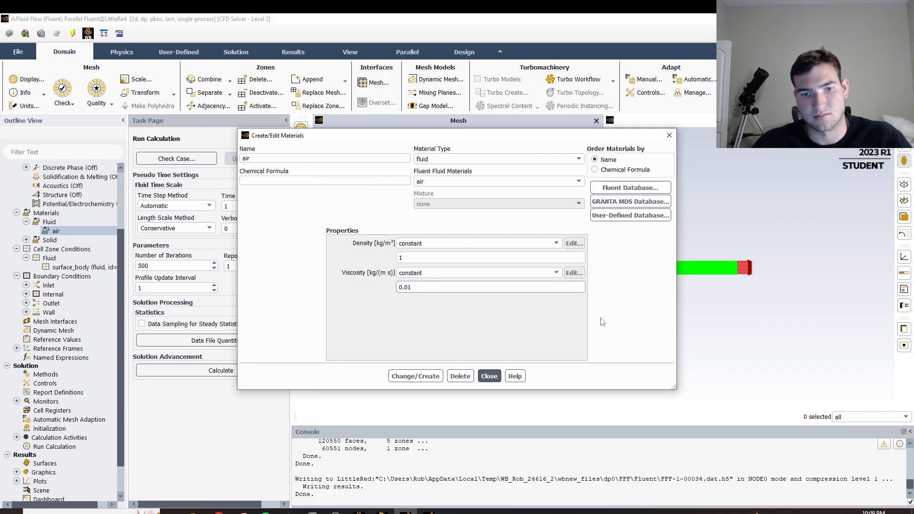
{"action": "left_click", "coordinate": [422, 376]}
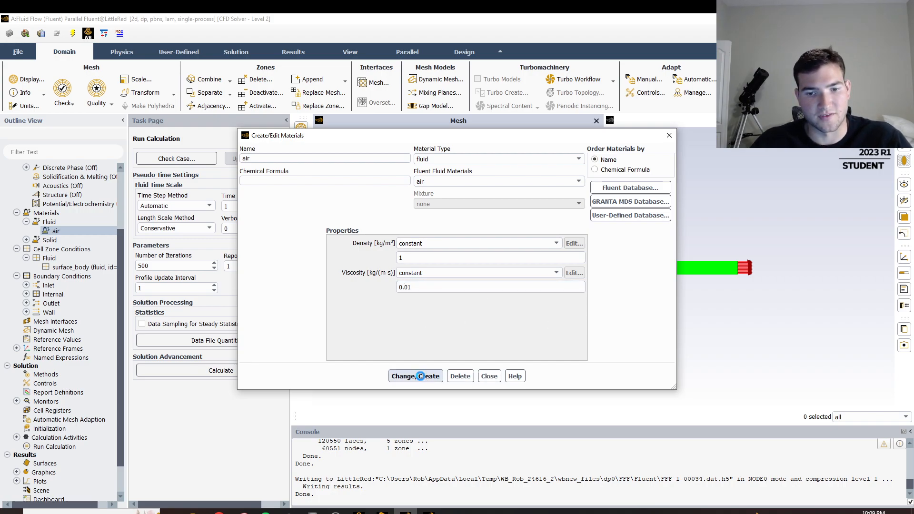
{"action": "left_click", "coordinate": [491, 378]}
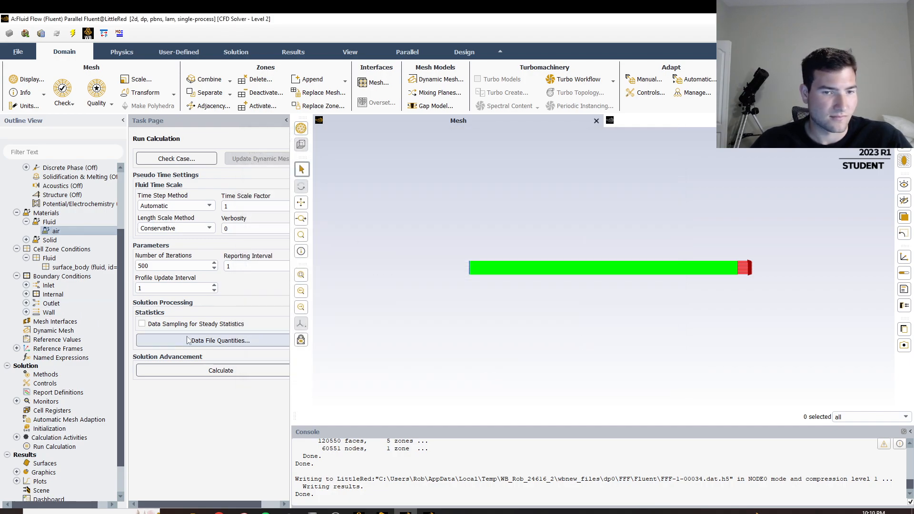
Change the inlet boundary to a pressure-inlet and apply it with 0 Pa gauge total pressure, normal to the boundary.
{"action": "double_click", "coordinate": [66, 277]}
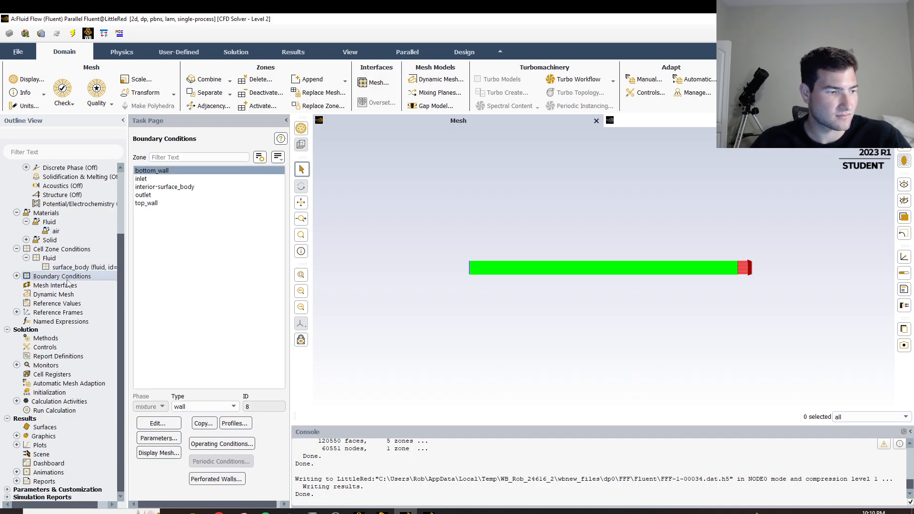
{"action": "left_click", "coordinate": [160, 180]}
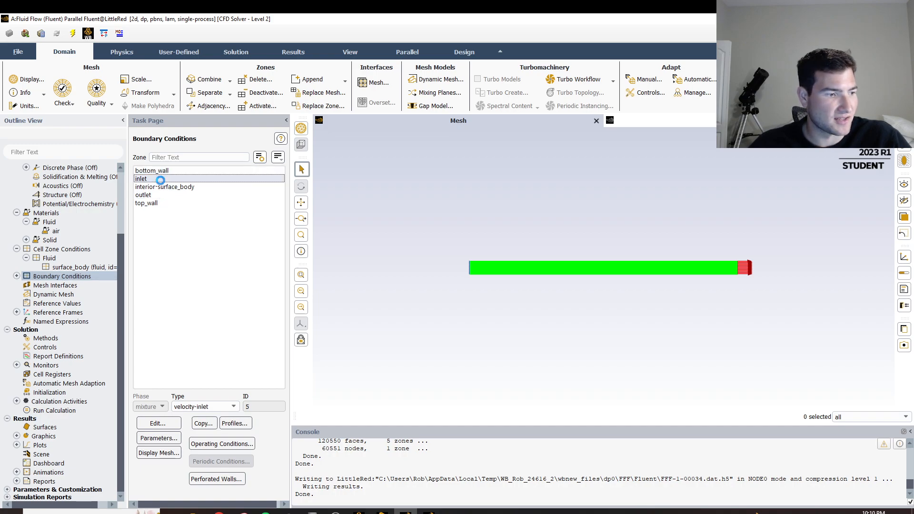
{"action": "left_click", "coordinate": [196, 407]}
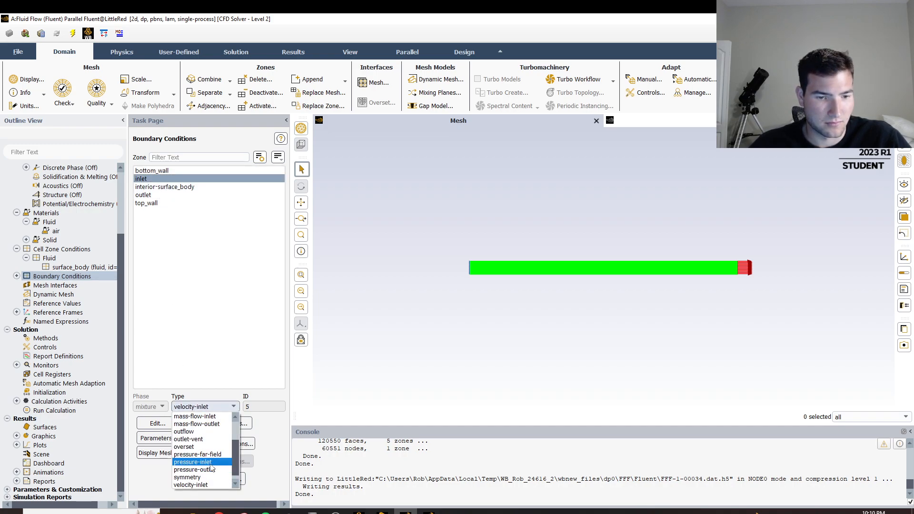
{"action": "left_click", "coordinate": [210, 462]}
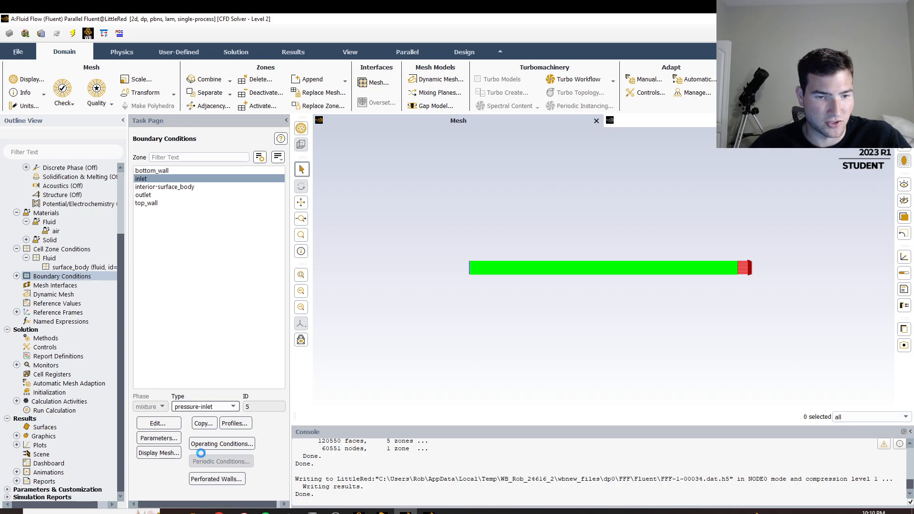
{"action": "left_click", "coordinate": [158, 423]}
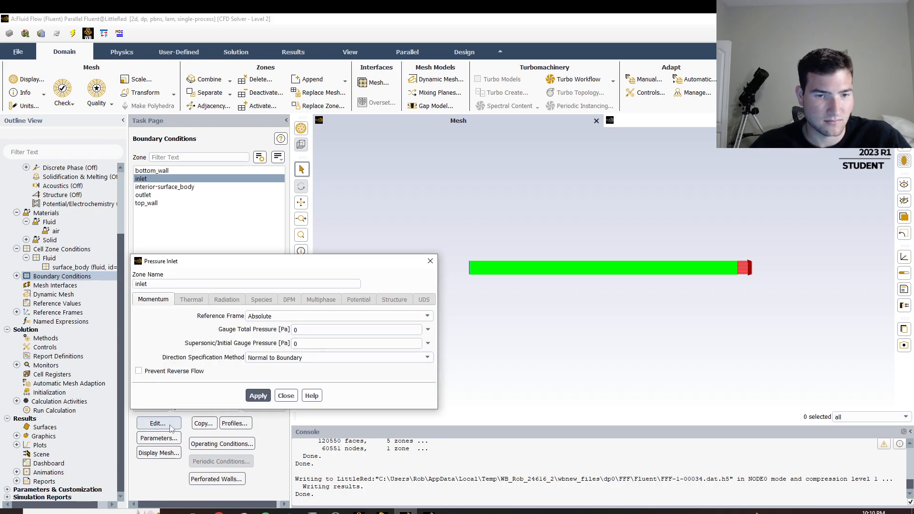
{"action": "left_click", "coordinate": [258, 395]}
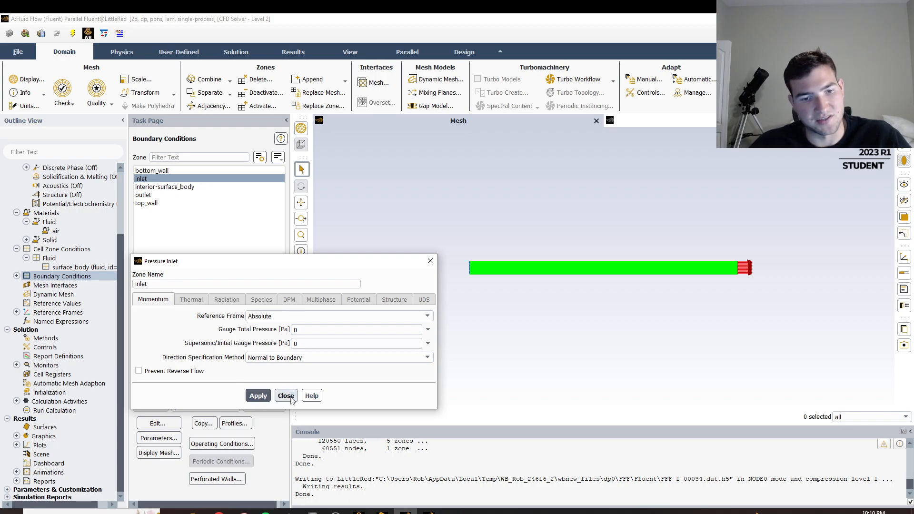
{"action": "left_click", "coordinate": [285, 395]}
Make top_wall a moving wall with a translational speed of 1 m/s and apply the setting.
{"action": "left_click", "coordinate": [180, 205]}
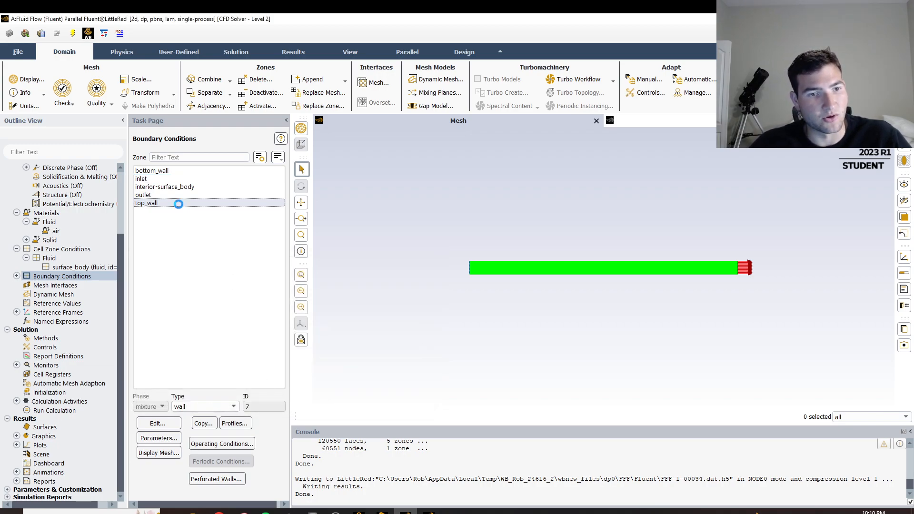
{"action": "left_click", "coordinate": [166, 422]}
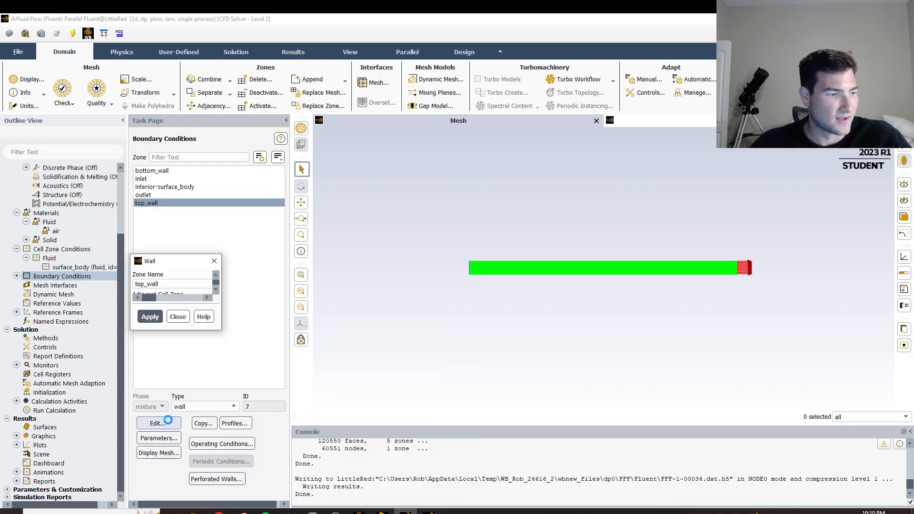
{"action": "left_click", "coordinate": [142, 354]}
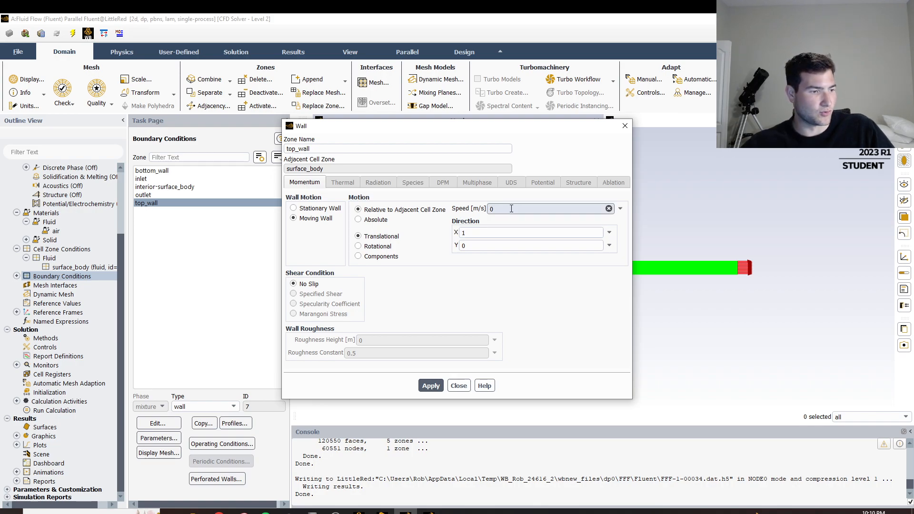
{"action": "left_click", "coordinate": [511, 208]}
{"action": "key", "text": "BackSpace"}
{"action": "type", "text": "1"}
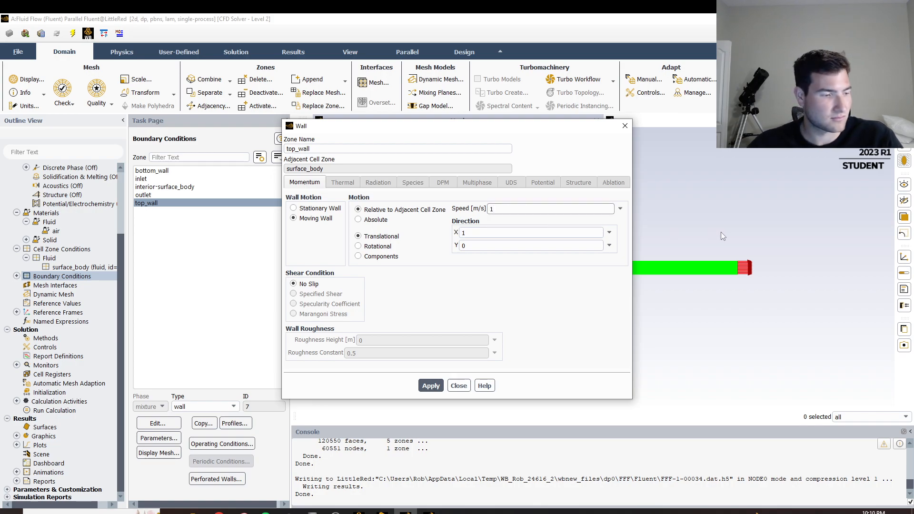
{"action": "left_click", "coordinate": [430, 386]}
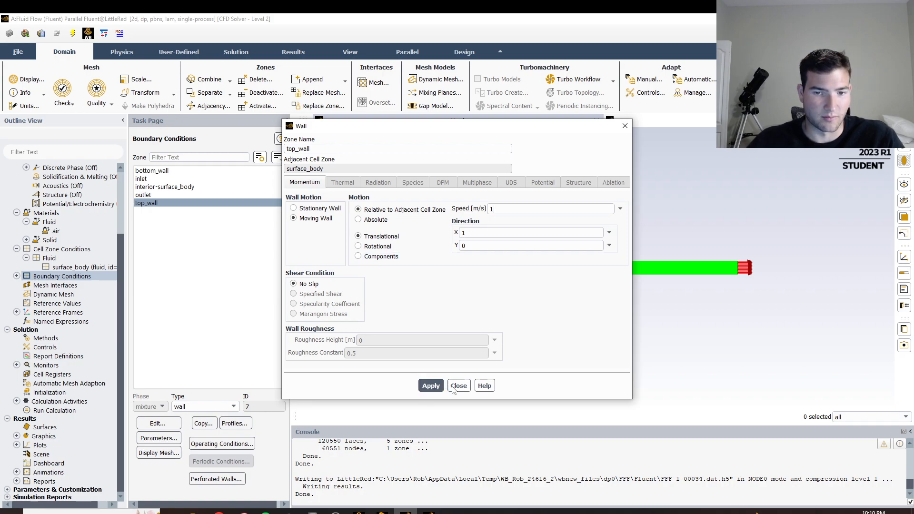
{"action": "left_click", "coordinate": [458, 386]}
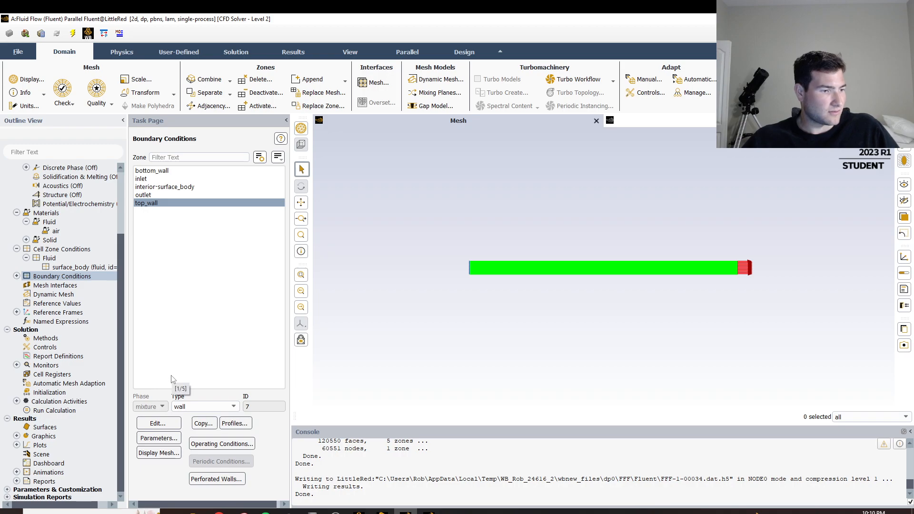
Reopen the top_wall conditions, check the X and Y motion direction and reapply them.
{"action": "left_click", "coordinate": [166, 425]}
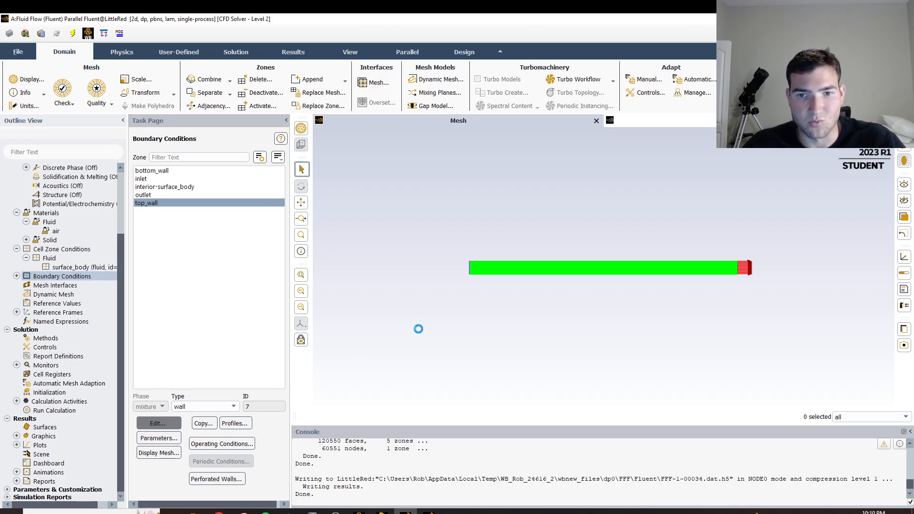
{"action": "left_click", "coordinate": [474, 235]}
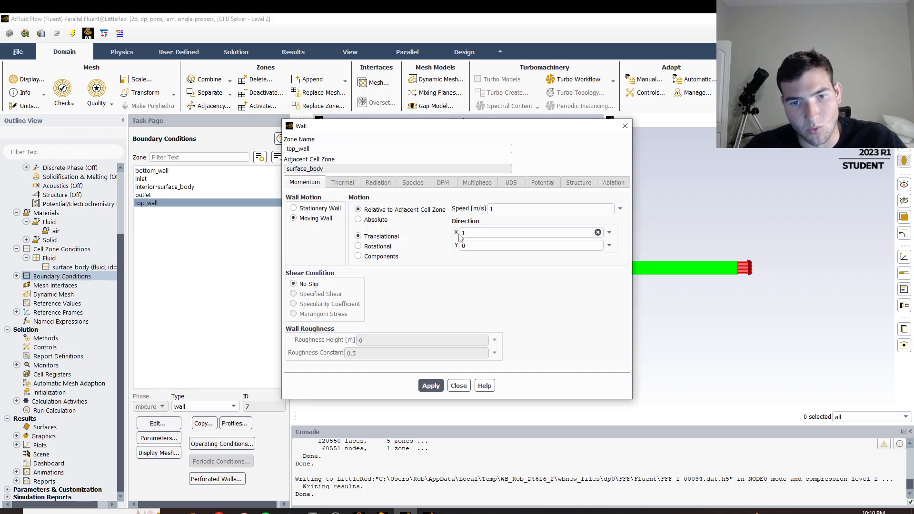
{"action": "left_click", "coordinate": [431, 386]}
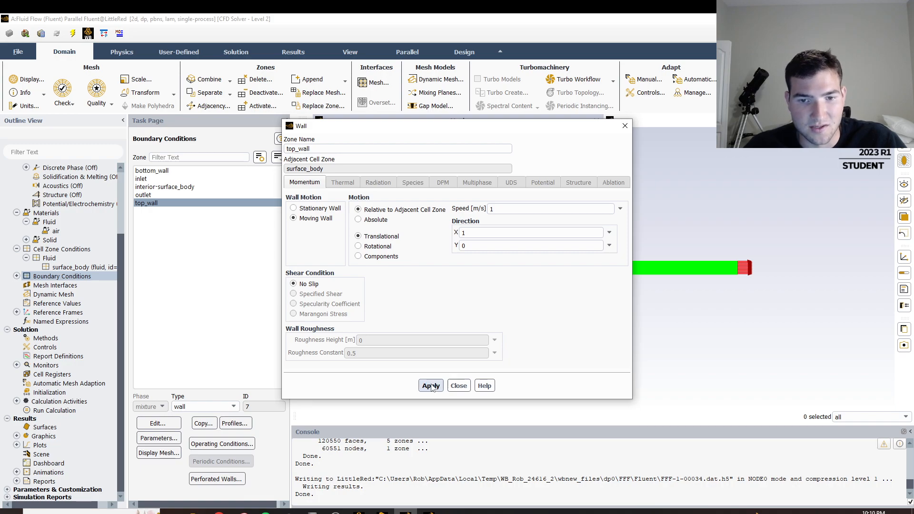
{"action": "left_click", "coordinate": [458, 385]}
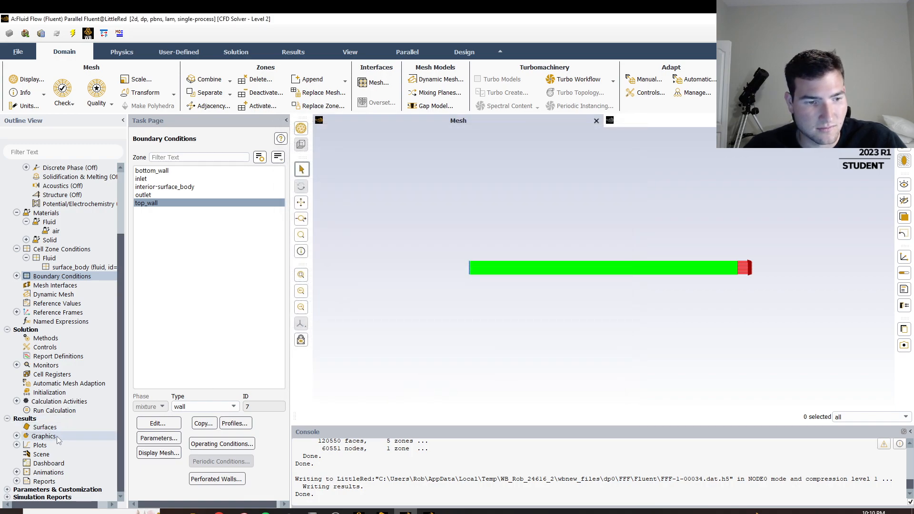
Initialize and run the calculation with the new boundary conditions, and dismiss the completion notice.
{"action": "right_click", "coordinate": [72, 412]}
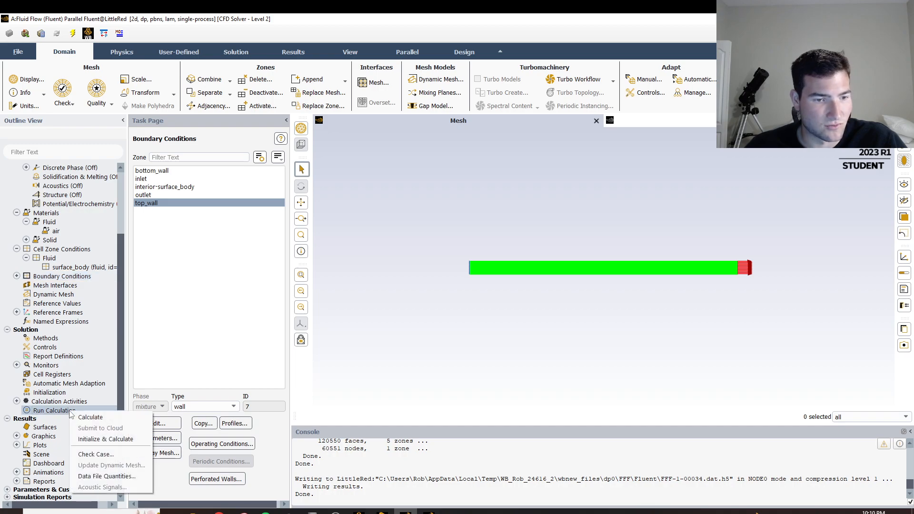
{"action": "left_click", "coordinate": [99, 440]}
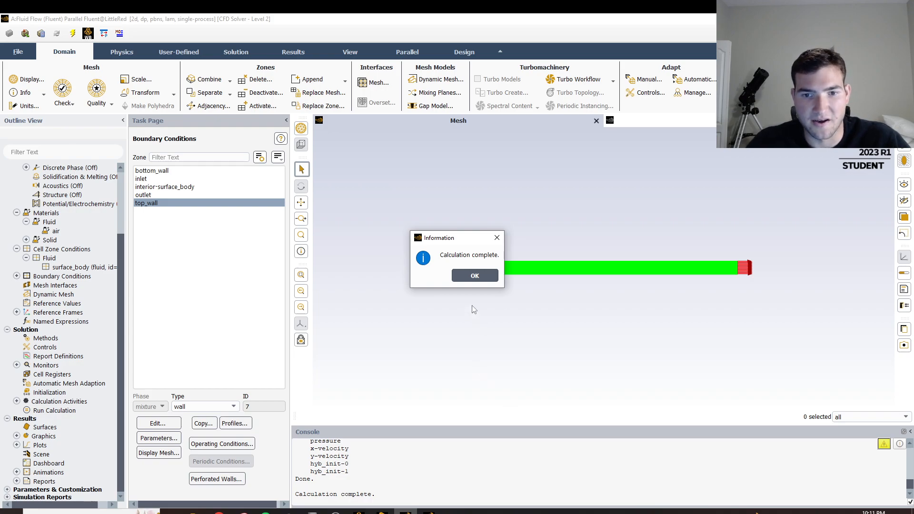
{"action": "left_click", "coordinate": [472, 275]}
Switch to CFD-Post, load the updated results and refresh the velocity profile chart.
{"action": "left_click", "coordinate": [428, 511]}
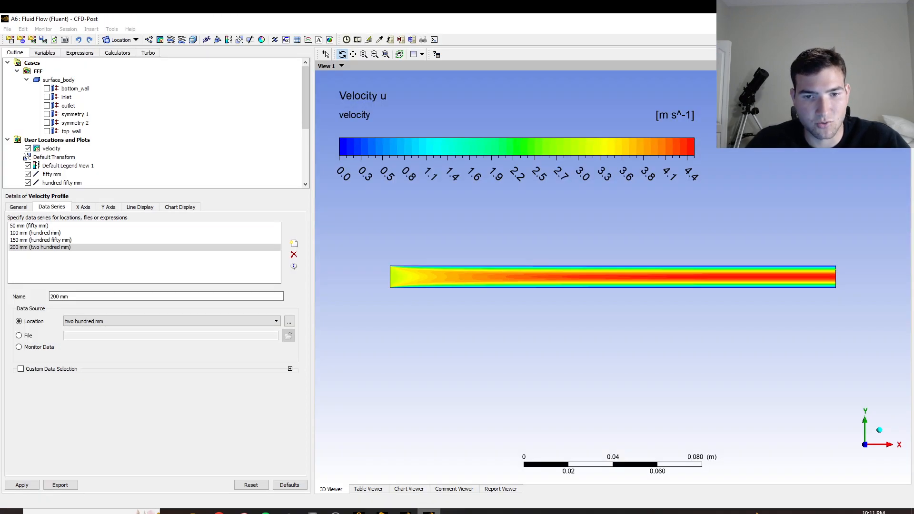
{"action": "left_click", "coordinate": [461, 280]}
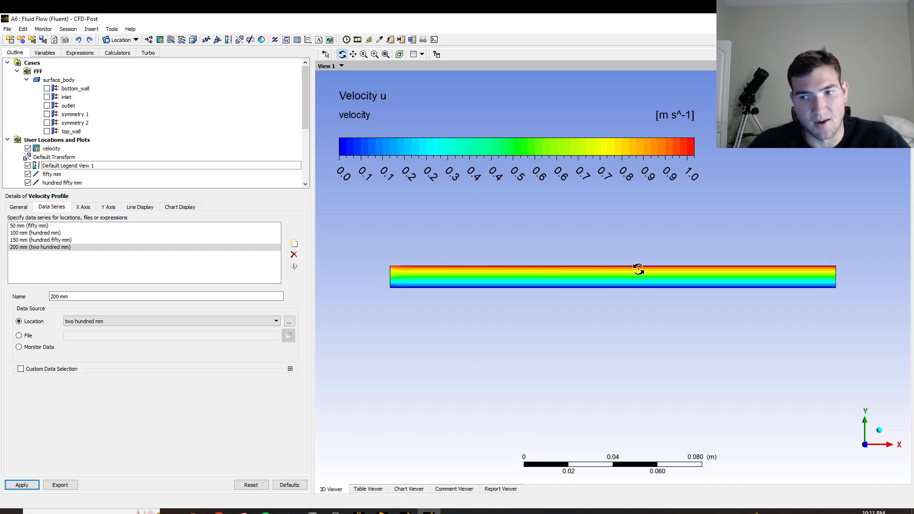
{"action": "left_click", "coordinate": [414, 489]}
{"action": "left_click", "coordinate": [23, 484]}
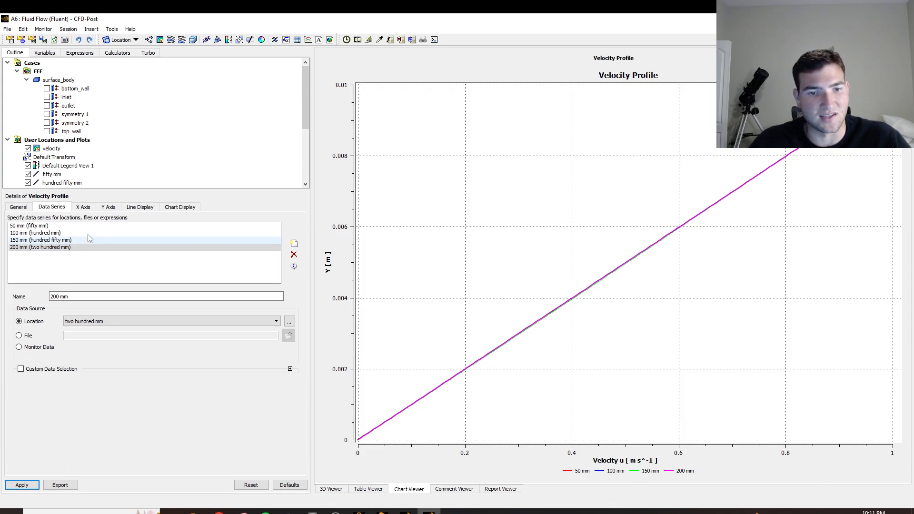
Look through the chart's 150 mm, 100 mm and 200 mm data series and inspect the velocity contour in the 3D view.
{"action": "left_click", "coordinate": [76, 240]}
{"action": "left_click", "coordinate": [76, 233]}
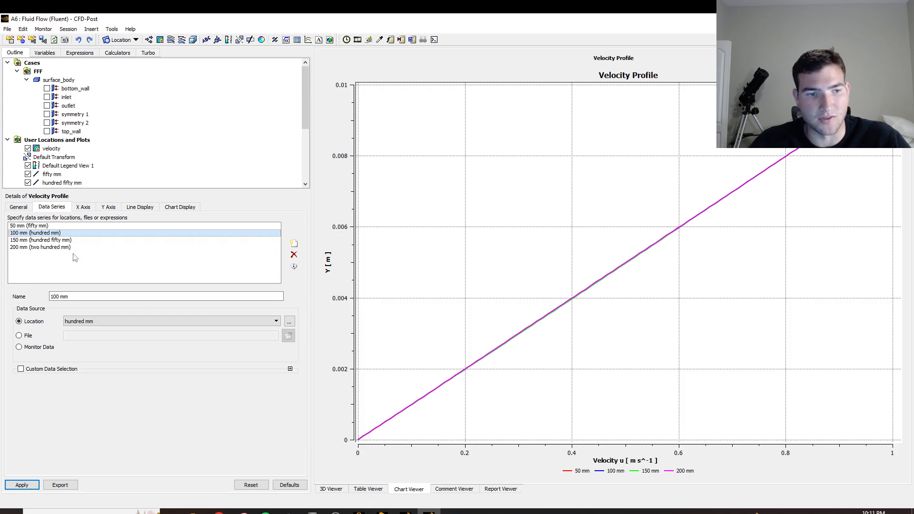
{"action": "left_click", "coordinate": [71, 247]}
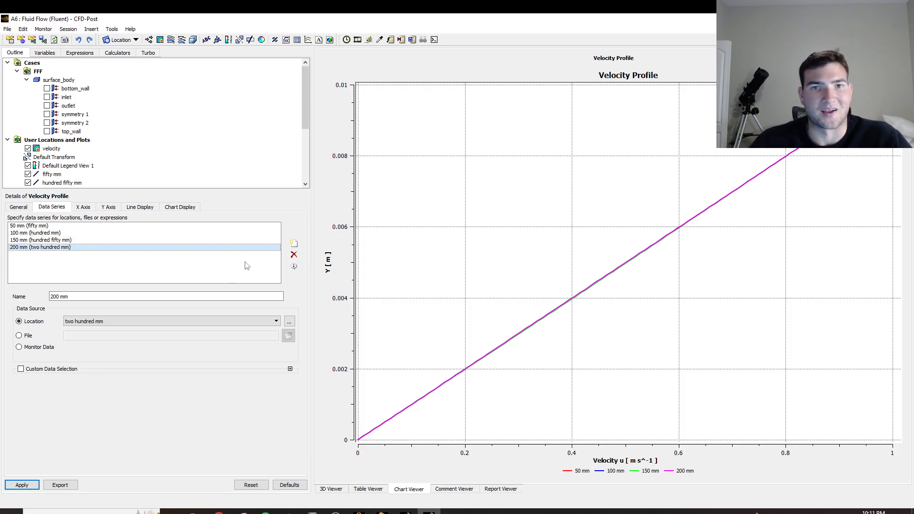
{"action": "left_click", "coordinate": [332, 489]}
{"action": "left_click_drag", "start_coordinate": [538, 290], "coordinate": [647, 269]}
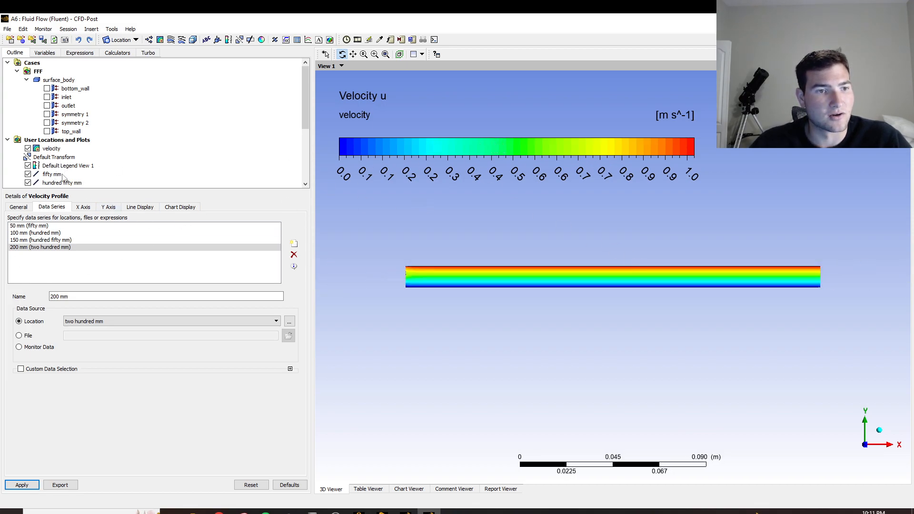
Edit the default legend of the velocity contour and apply a precision of 2 fixed decimal digits.
{"action": "scroll", "coordinate": [73, 93], "scroll_direction": "down", "scroll_amount": 4}
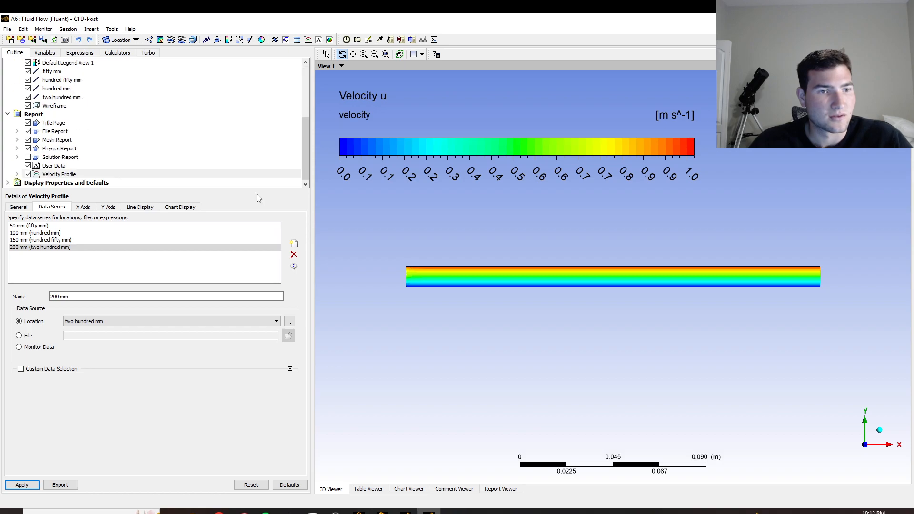
{"action": "scroll", "coordinate": [193, 158], "scroll_direction": "up", "scroll_amount": 4}
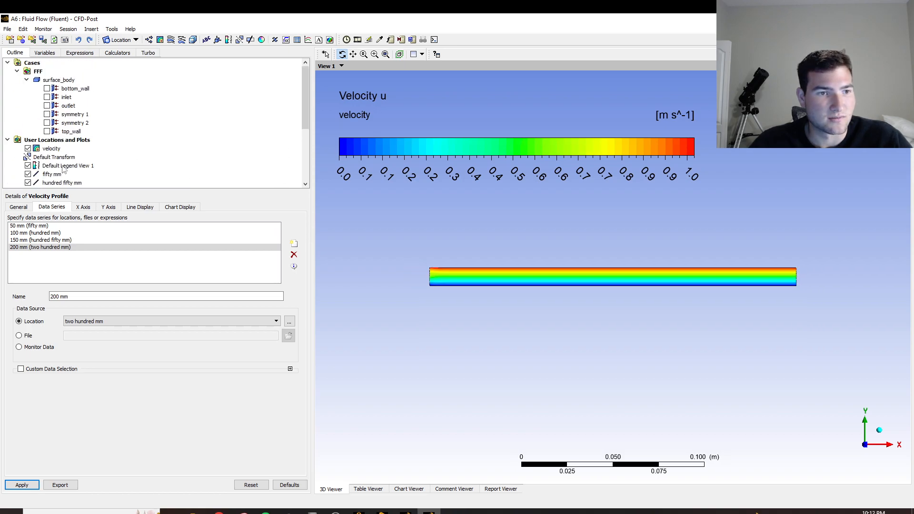
{"action": "scroll", "coordinate": [64, 176], "scroll_direction": "down", "scroll_amount": 1}
{"action": "scroll", "coordinate": [73, 173], "scroll_direction": "down", "scroll_amount": 1}
{"action": "scroll", "coordinate": [72, 174], "scroll_direction": "up", "scroll_amount": 2}
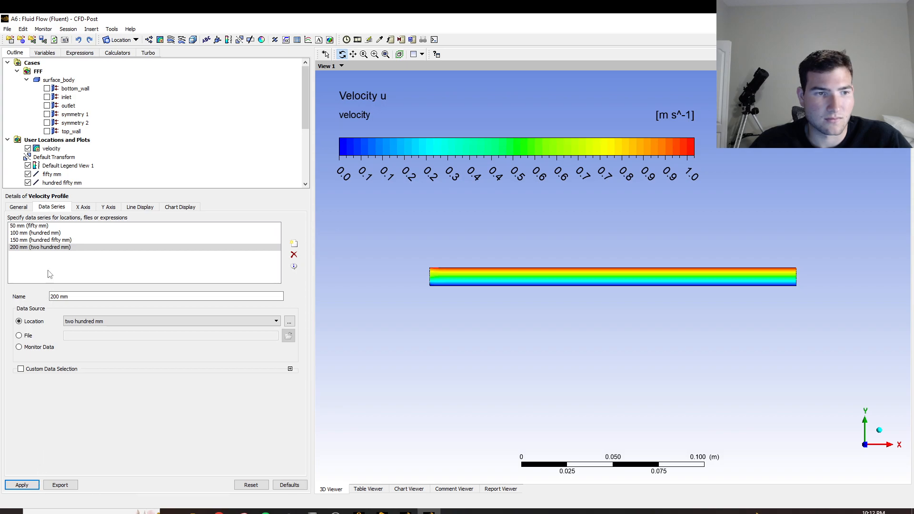
{"action": "left_click", "coordinate": [19, 208]}
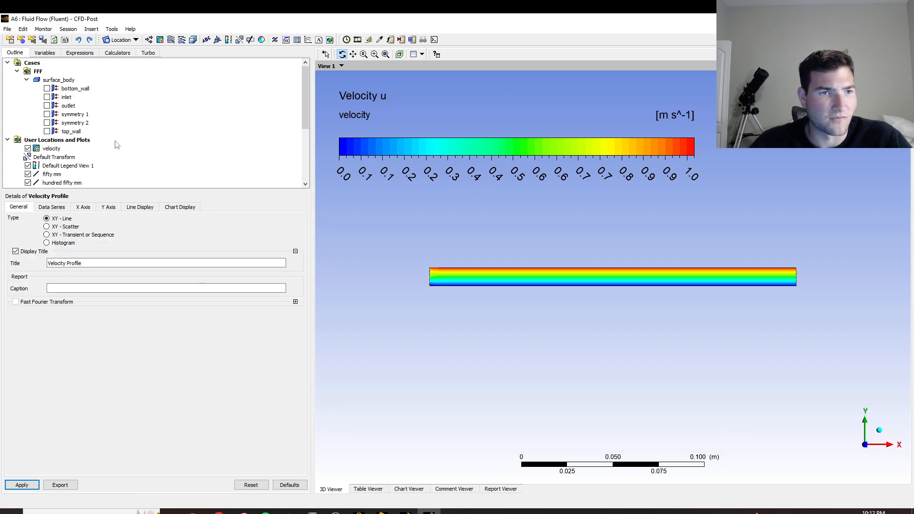
{"action": "scroll", "coordinate": [60, 122], "scroll_direction": "down", "scroll_amount": 1}
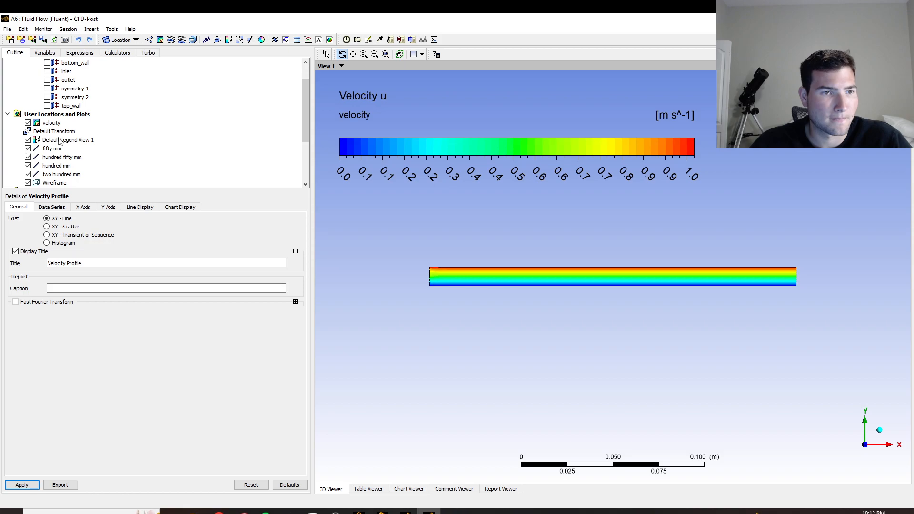
{"action": "scroll", "coordinate": [60, 141], "scroll_direction": "down", "scroll_amount": 1}
{"action": "right_click", "coordinate": [72, 116]}
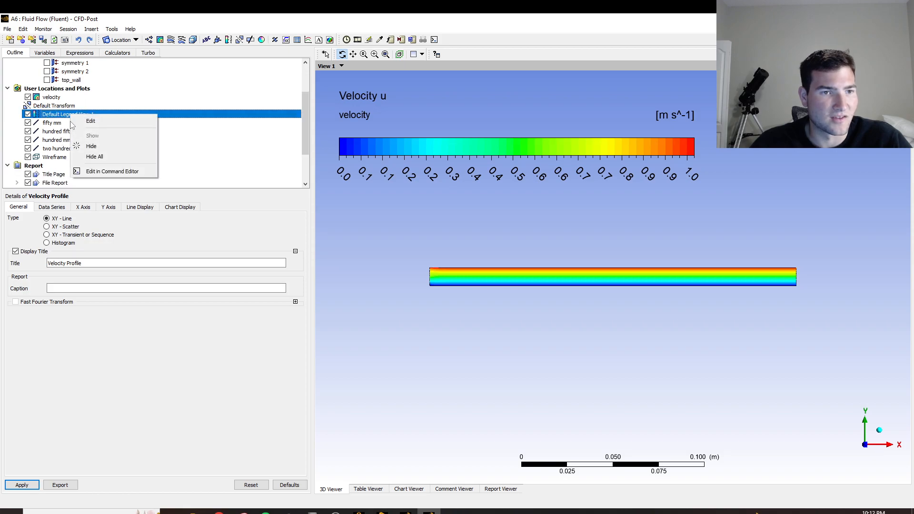
{"action": "left_click", "coordinate": [83, 122]}
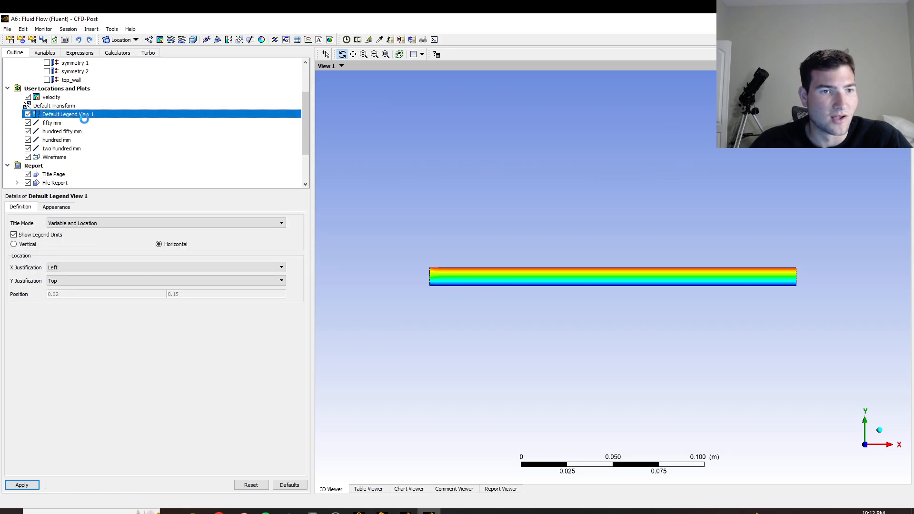
{"action": "left_click", "coordinate": [56, 207]}
{"action": "left_click", "coordinate": [66, 269]}
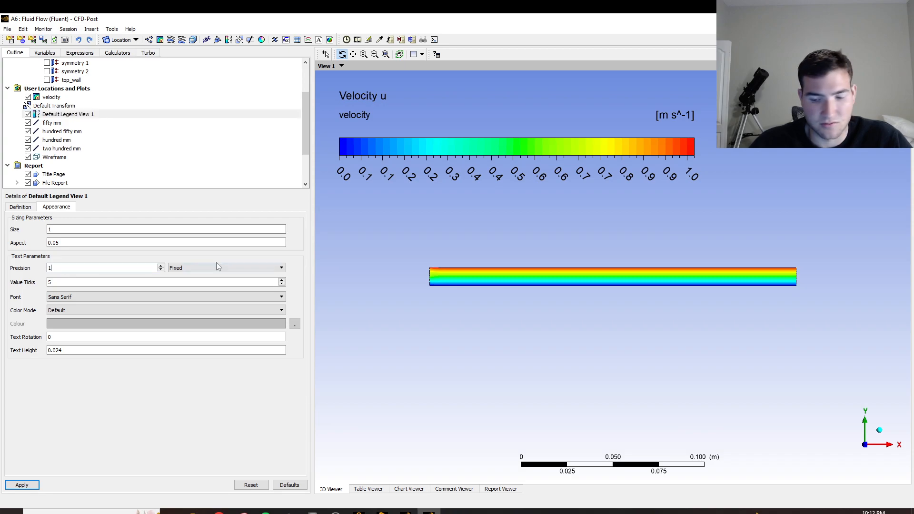
{"action": "key", "text": "BackSpace"}
{"action": "type", "text": "2"}
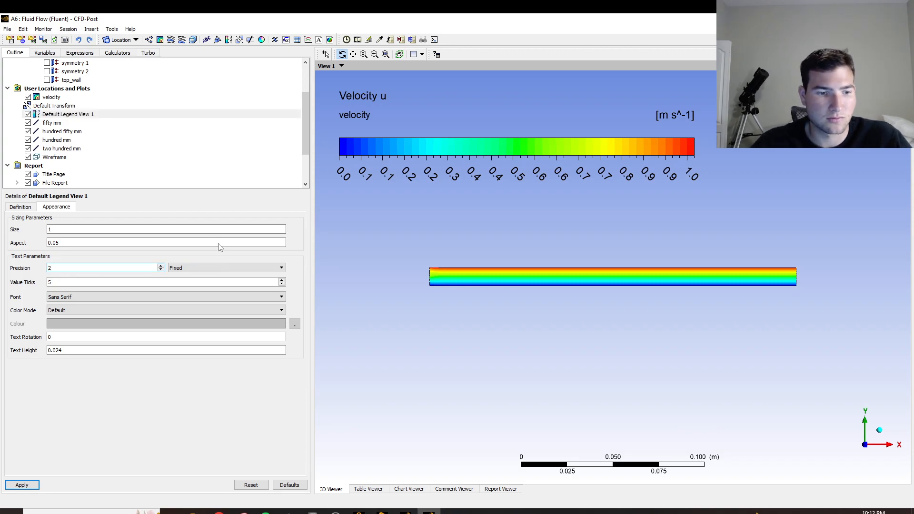
{"action": "left_click", "coordinate": [28, 485]}
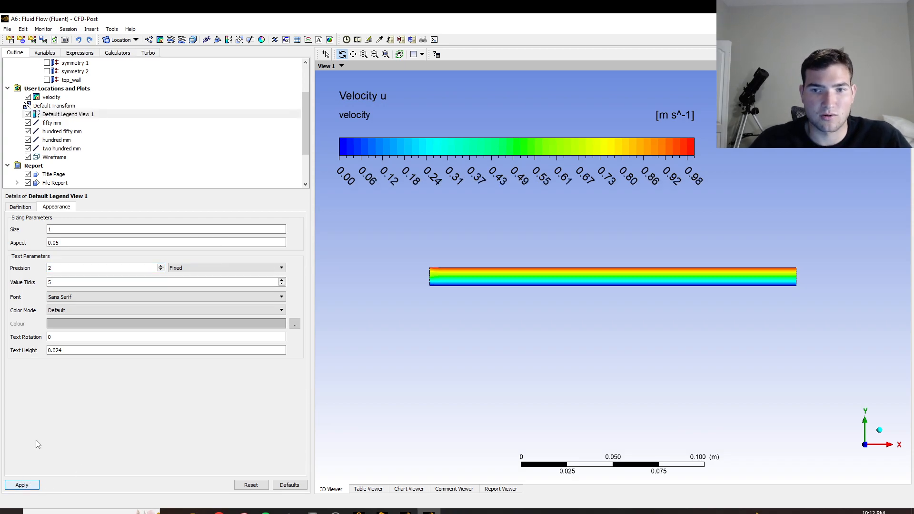
Set the velocity legend's precision to 3 fixed decimal digits and apply it.
{"action": "double_click", "coordinate": [74, 267]}
{"action": "type", "text": "3"}
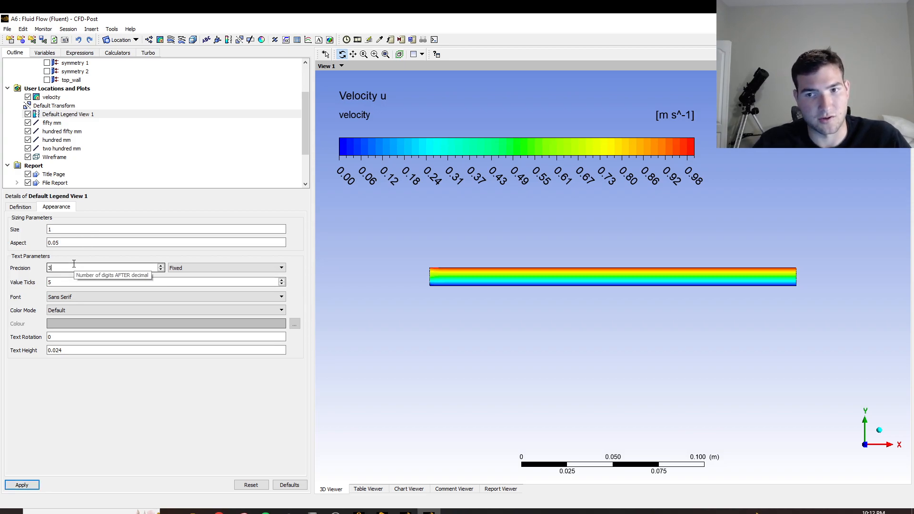
{"action": "left_click", "coordinate": [22, 484]}
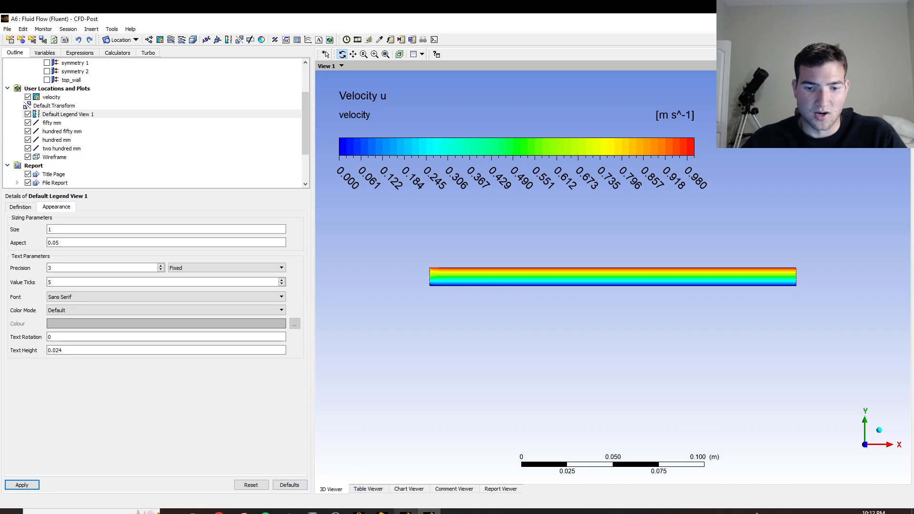
Switch to Fluent and set the air material's constant viscosity to 0.0001 kg/(m s).
{"action": "left_click", "coordinate": [406, 511]}
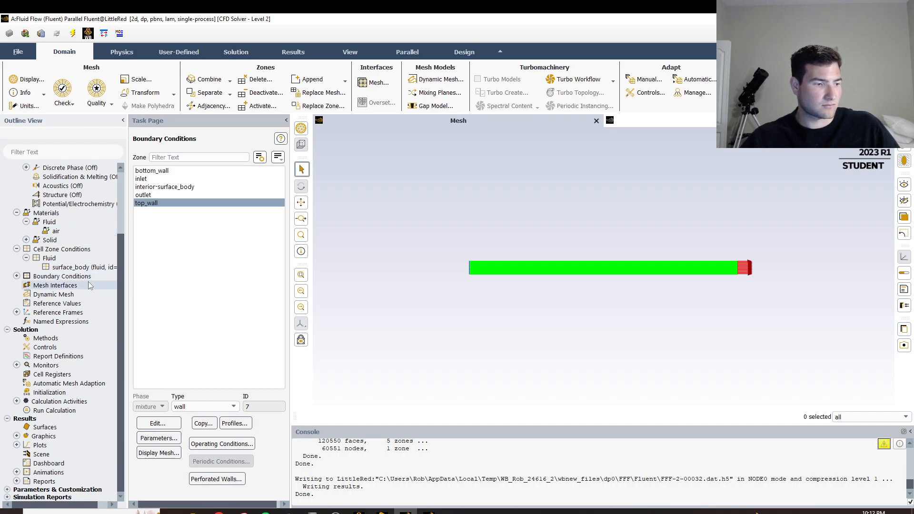
{"action": "double_click", "coordinate": [56, 231]}
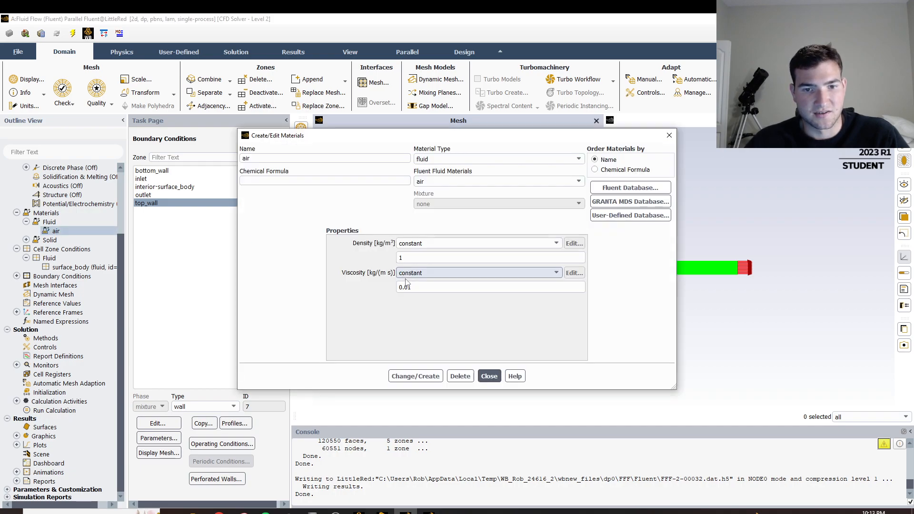
{"action": "type", "text": "00"}
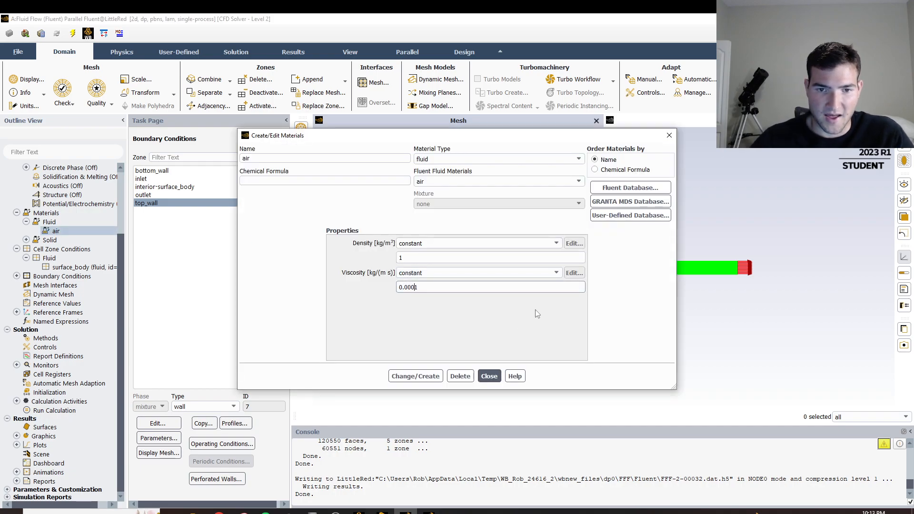
{"action": "left_click", "coordinate": [415, 376]}
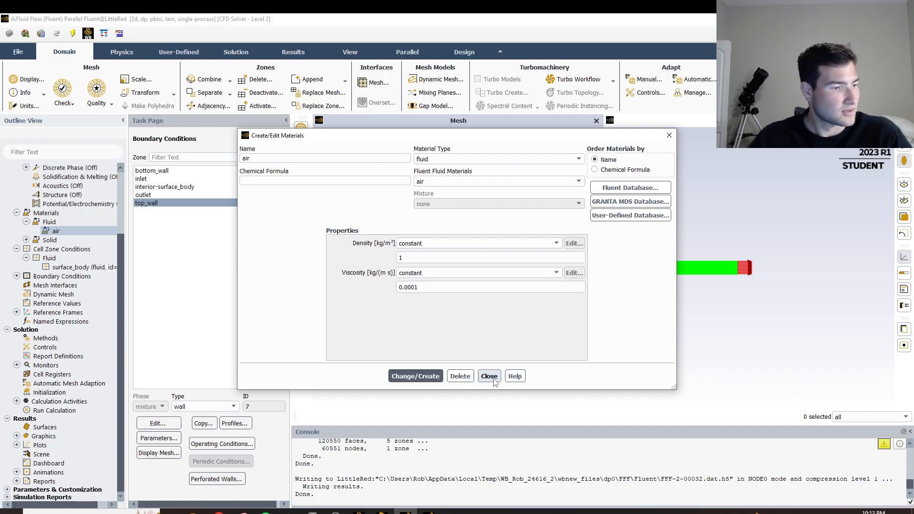
{"action": "left_click", "coordinate": [491, 379]}
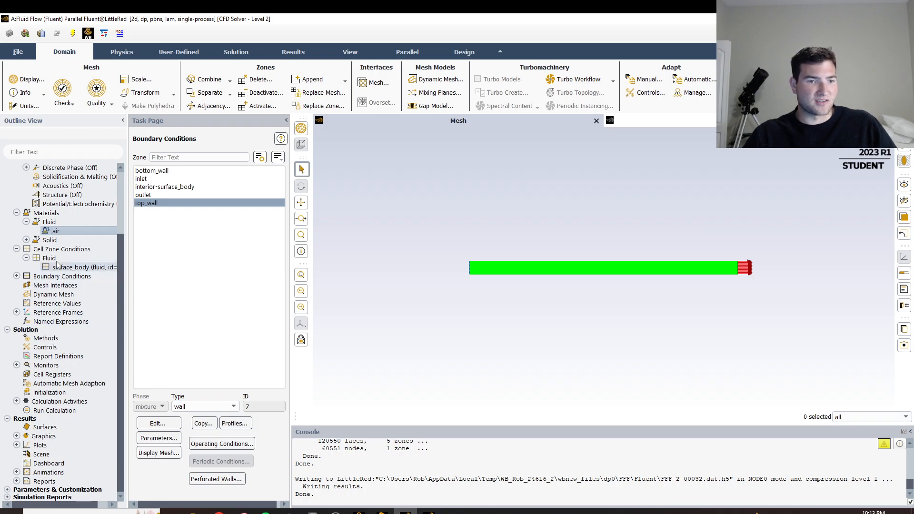
Change the inlet boundary to a velocity inlet with a magnitude of 3 m/s normal to the boundary.
{"action": "double_click", "coordinate": [54, 278]}
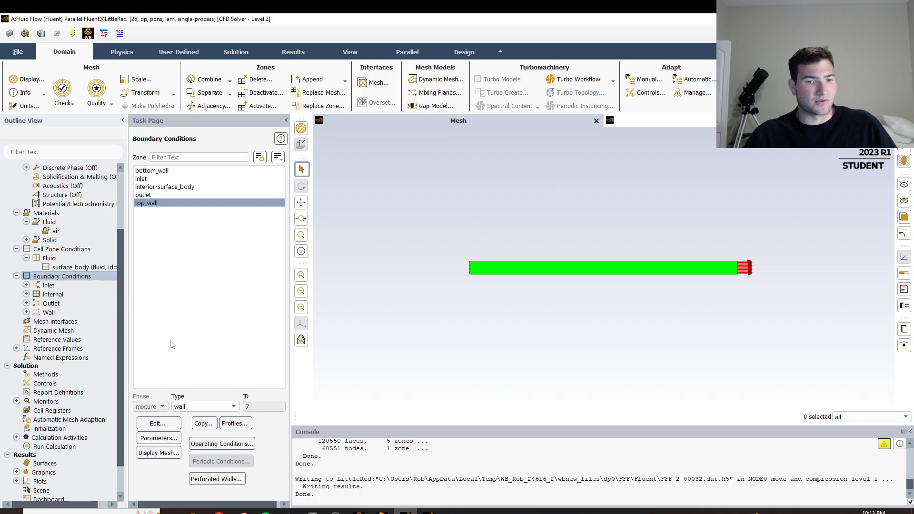
{"action": "left_click", "coordinate": [151, 180]}
{"action": "left_click", "coordinate": [192, 406]}
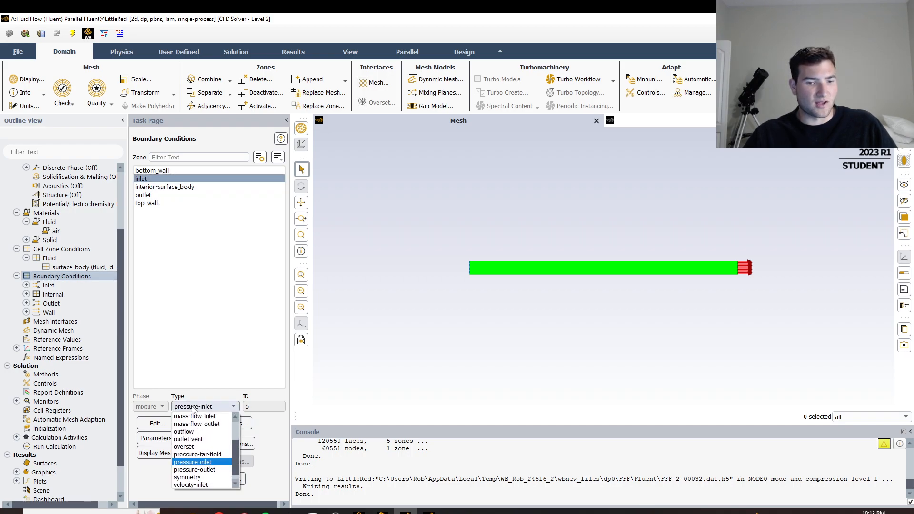
{"action": "left_click", "coordinate": [206, 485]}
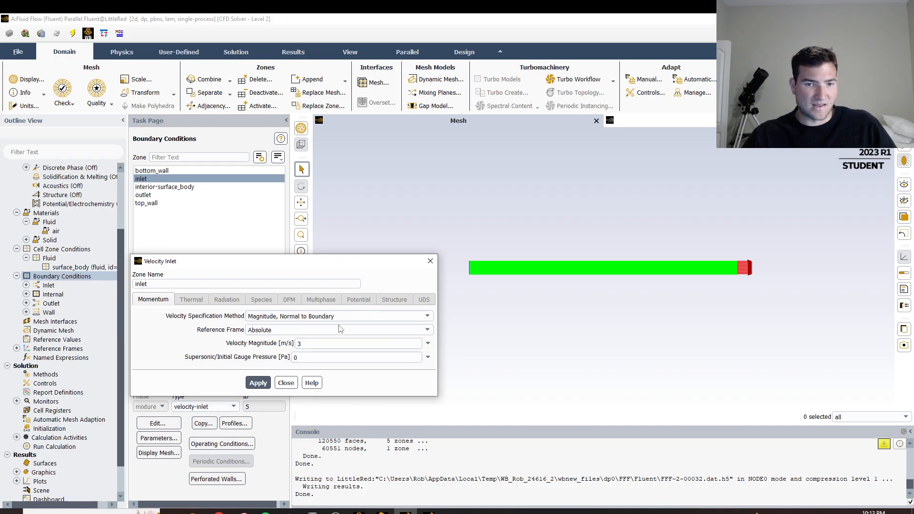
{"action": "left_click", "coordinate": [258, 382]}
{"action": "left_click", "coordinate": [286, 383]}
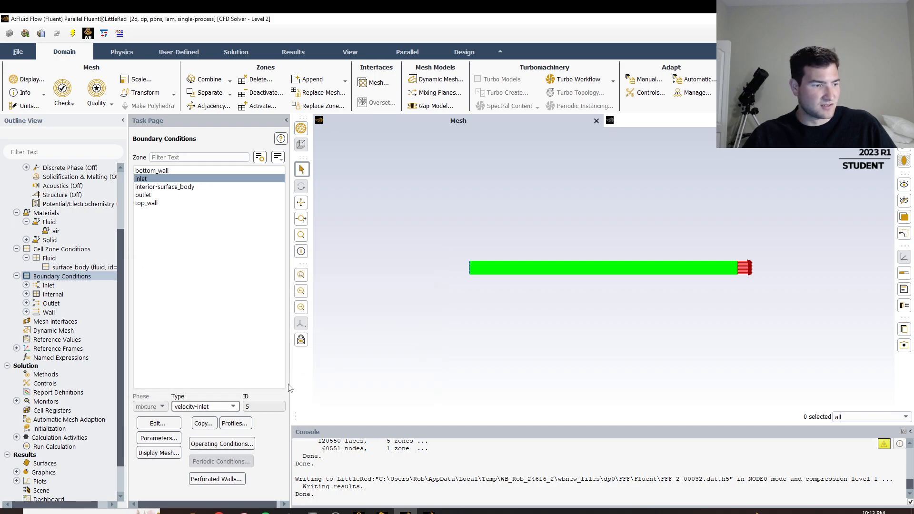
Set the moving top_wall's translational speed to 3 m/s and apply the wall condition.
{"action": "left_click", "coordinate": [160, 203]}
{"action": "left_click", "coordinate": [157, 423]}
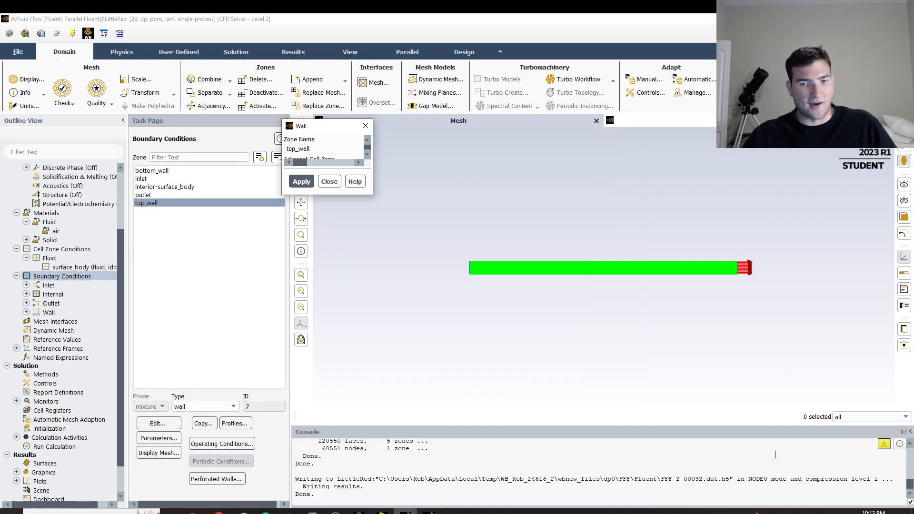
{"action": "double_click", "coordinate": [523, 209]}
{"action": "type", "text": "3"}
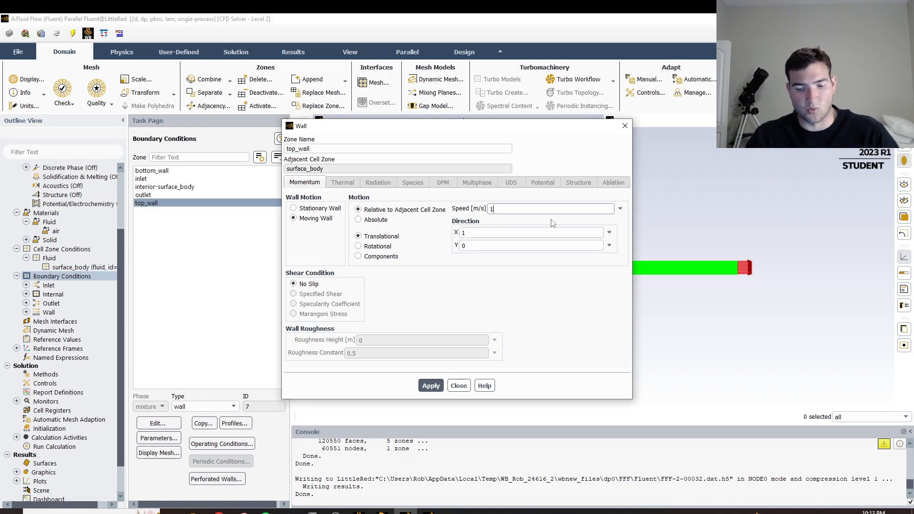
{"action": "left_click", "coordinate": [430, 386]}
{"action": "left_click", "coordinate": [458, 386]}
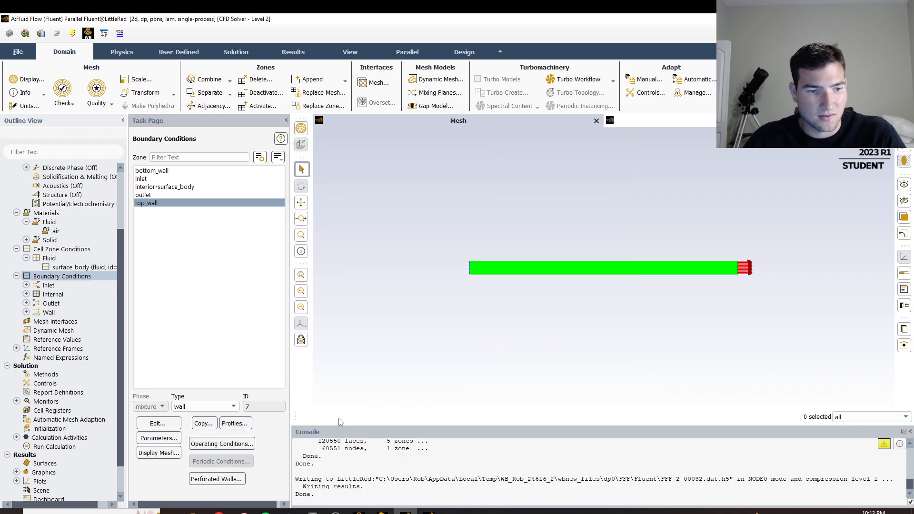
Initialize and calculate the solution with the revised viscosity, inlet and wall speed, and dismiss the completion notice.
{"action": "left_click", "coordinate": [52, 447]}
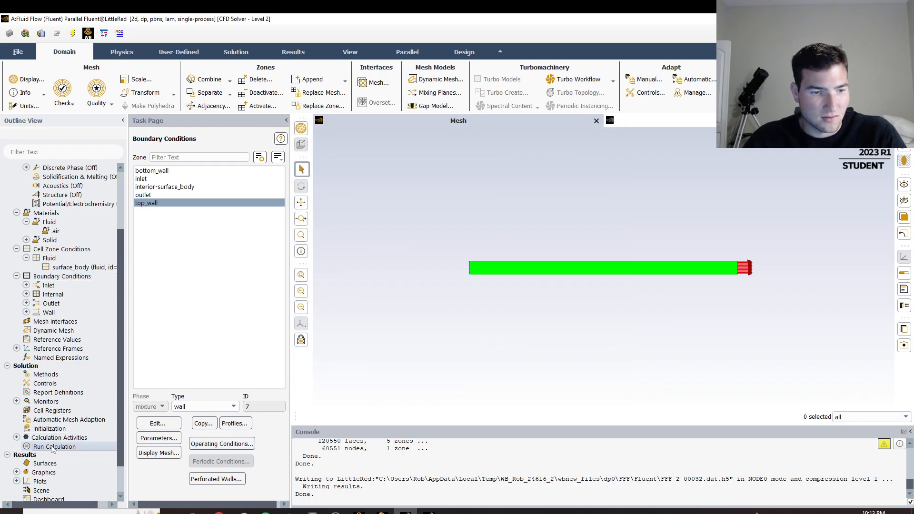
{"action": "right_click", "coordinate": [82, 446]}
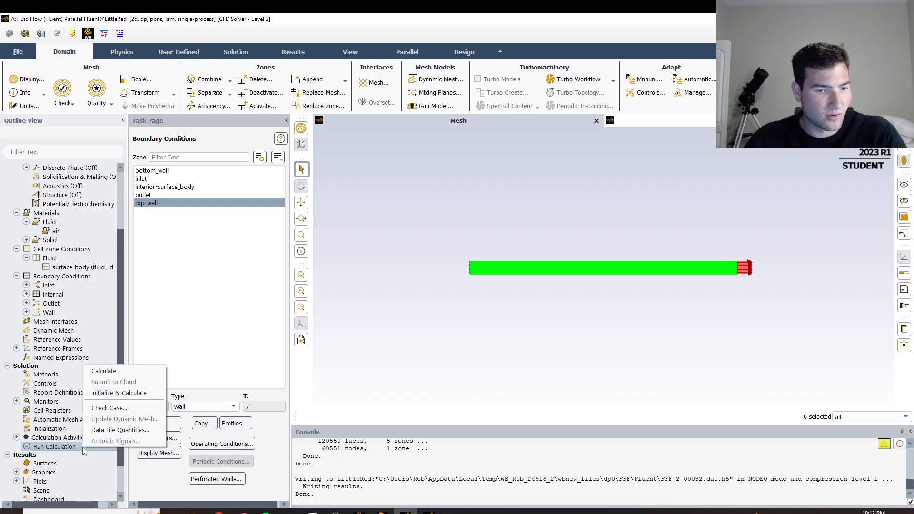
{"action": "left_click", "coordinate": [119, 393]}
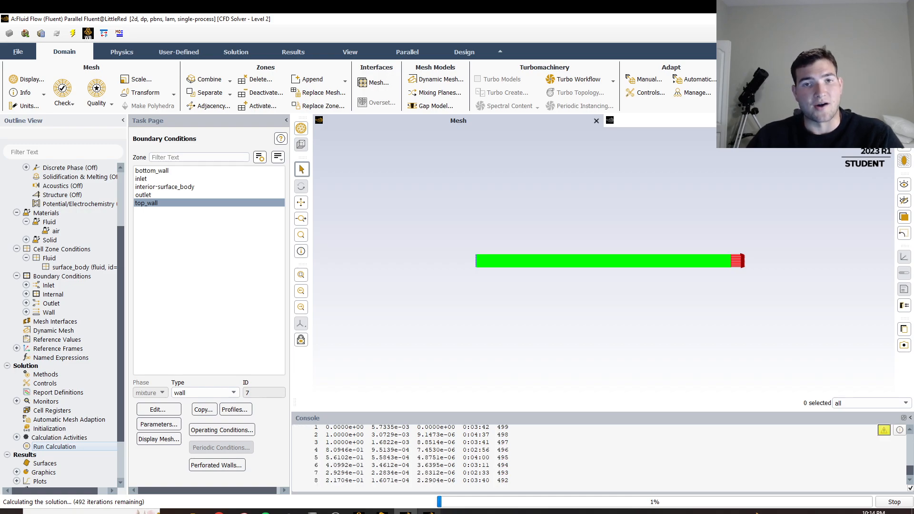
{"action": "mouse_move", "coordinate": [429, 511]}
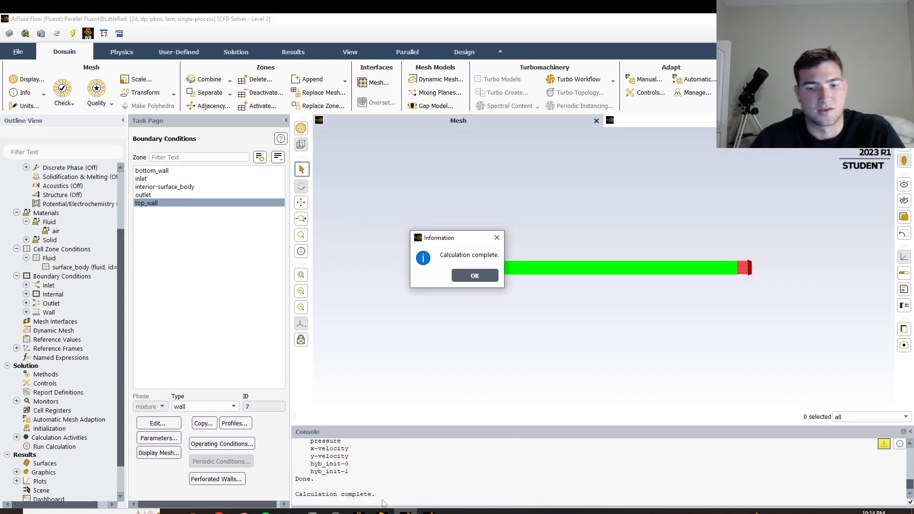
{"action": "left_click", "coordinate": [457, 276]}
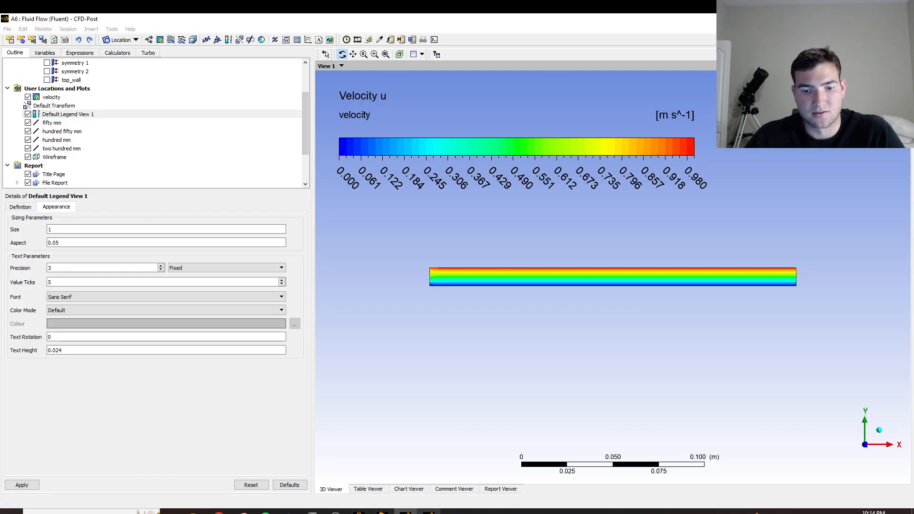
Load the recalculated results in CFD-Post, check the velocity profile chart and return to the contour in the 3D view.
{"action": "left_click", "coordinate": [455, 277]}
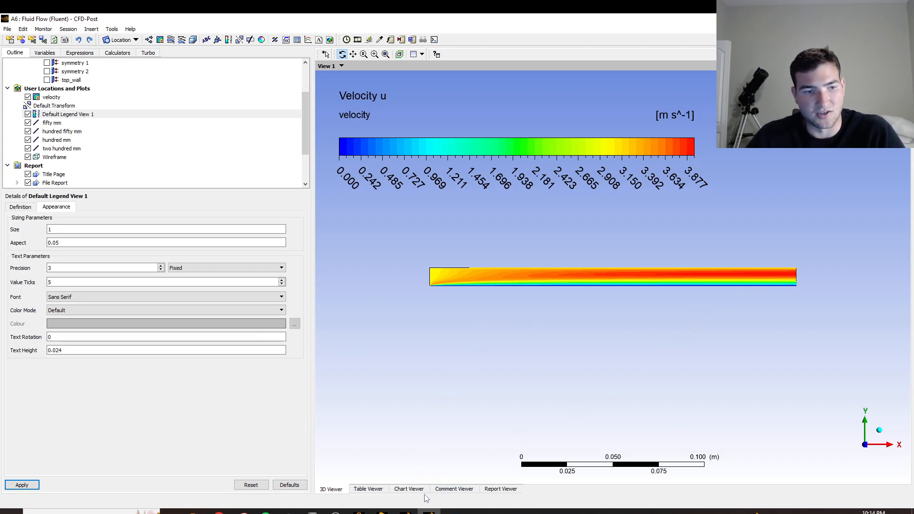
{"action": "left_click", "coordinate": [409, 490]}
{"action": "left_click", "coordinate": [21, 485]}
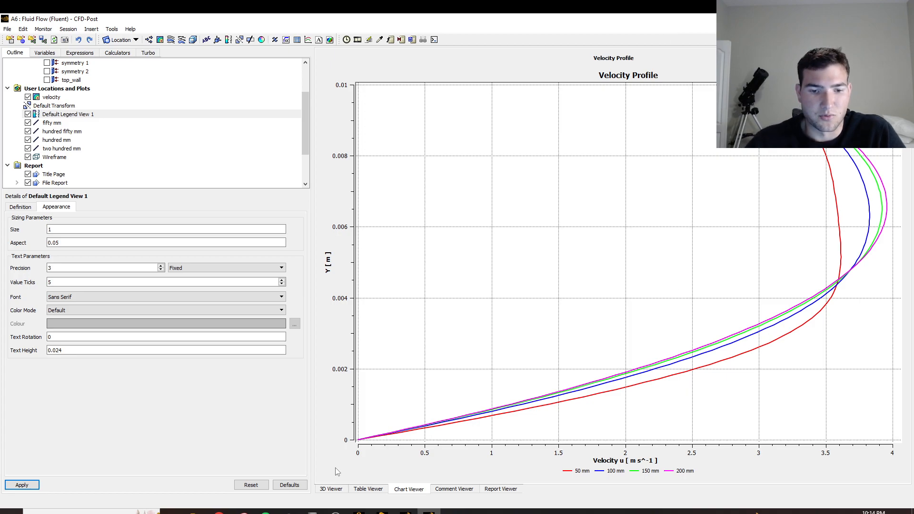
{"action": "left_click", "coordinate": [330, 489]}
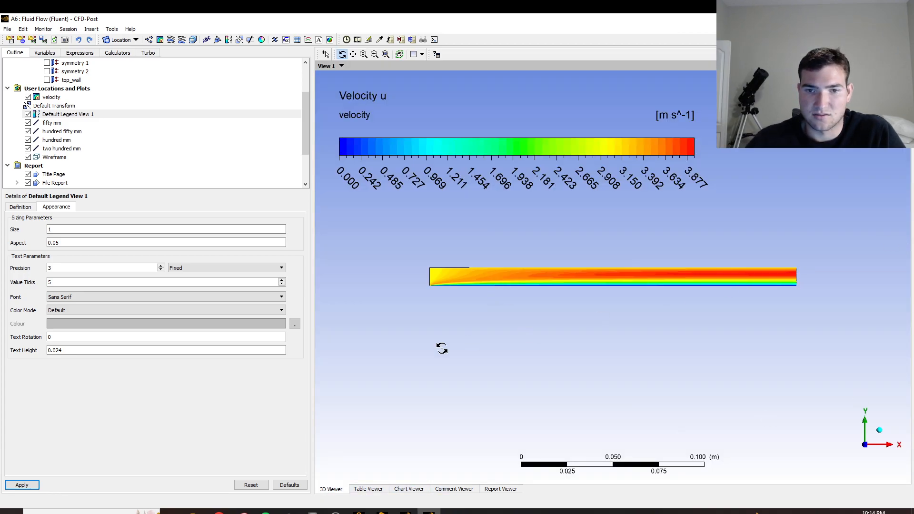